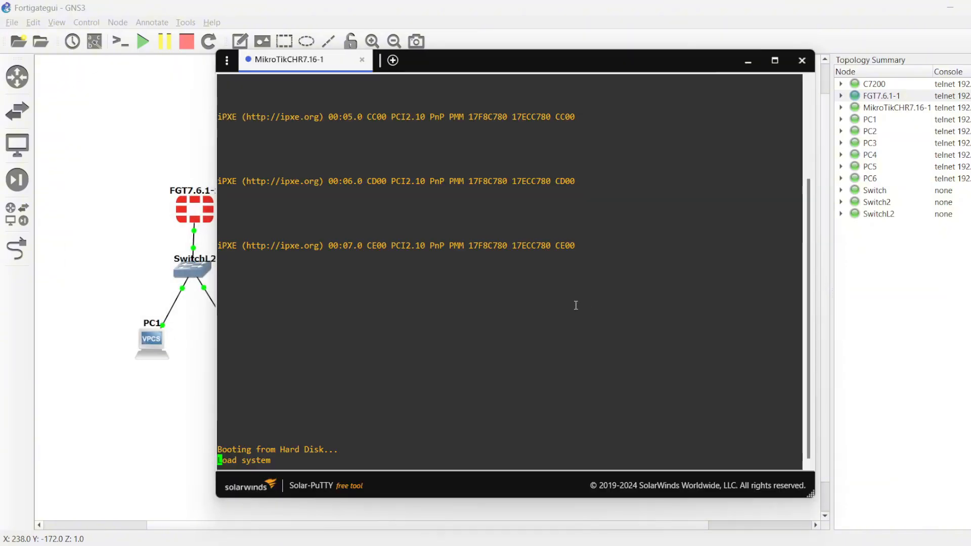
# Step: Open the C7200 and FGT7.6.1-1 consoles, and log in to the MikroTik console as admin with a blank password
pyautogui.click(167, 408)
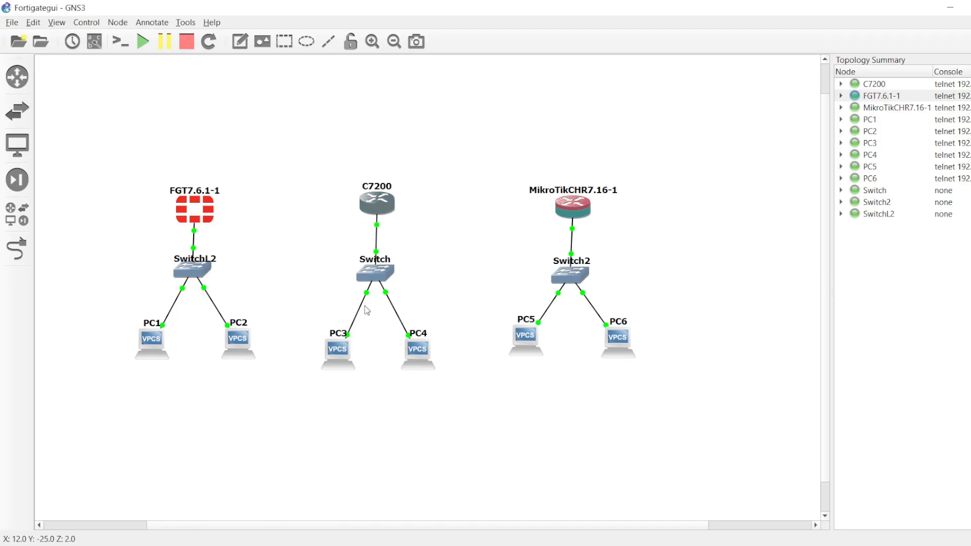
pyautogui.doubleClick(208, 218)
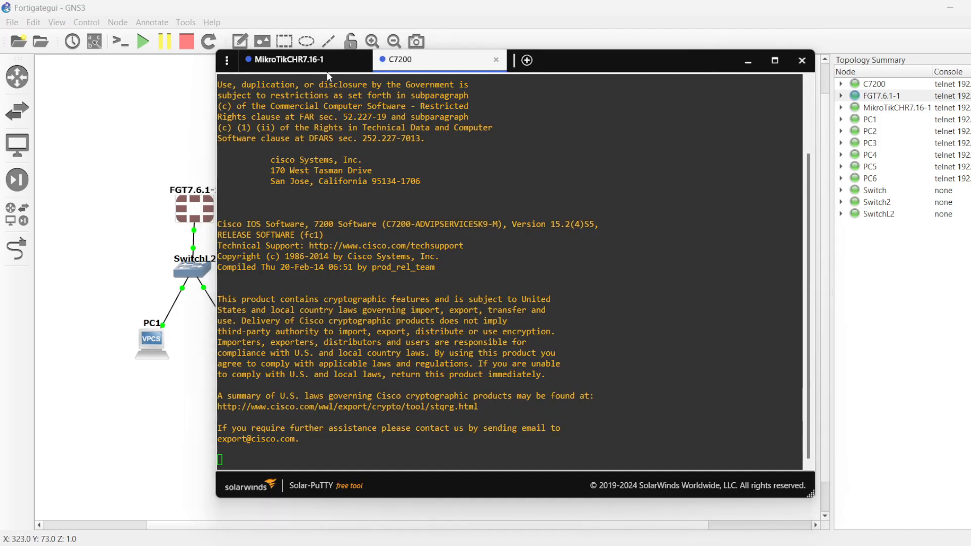
pyautogui.click(250, 60)
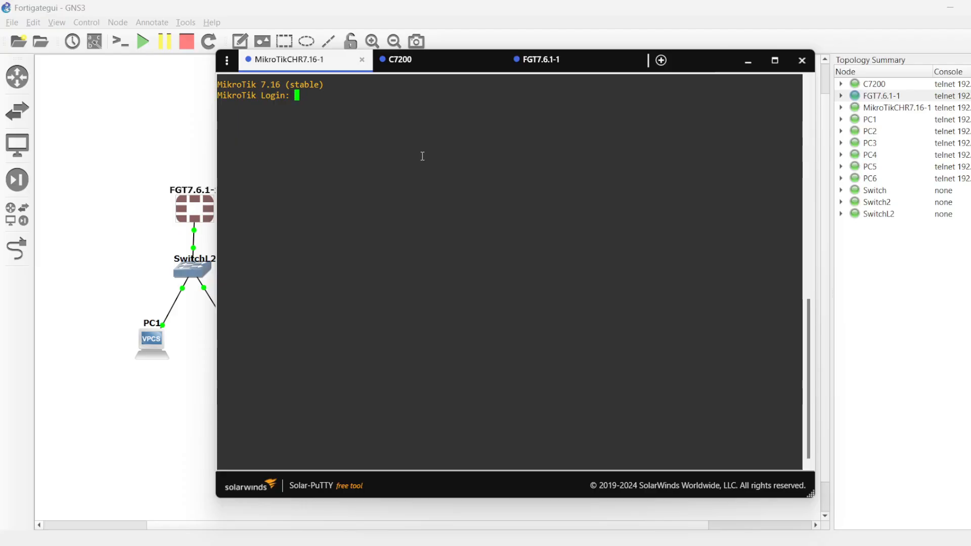
pyautogui.write('admin')
pyautogui.press('Return')
pyautogui.press('Return')
# Step: Check that the C7200 console responds at its prompt, and close that console session
pyautogui.click(402, 60)
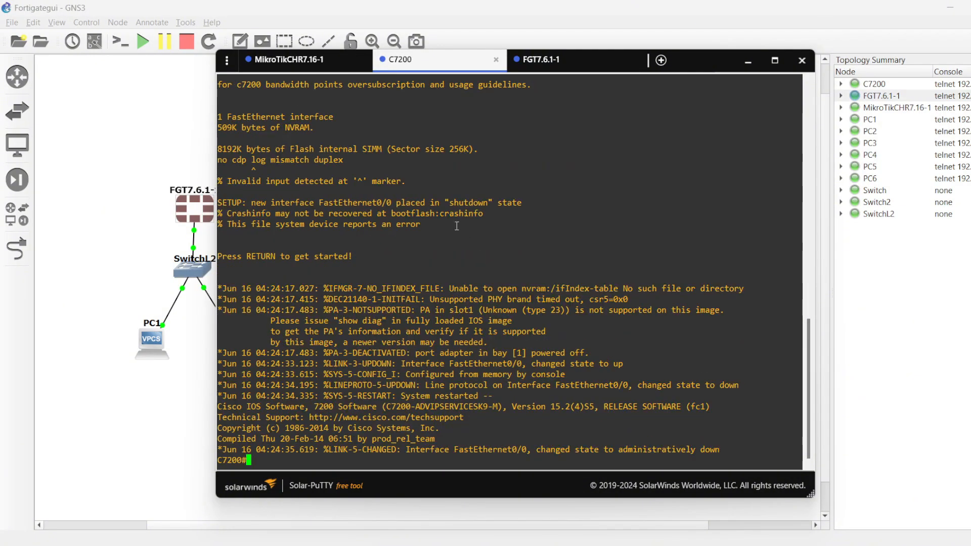
pyautogui.press('Return')
pyautogui.press('Return')
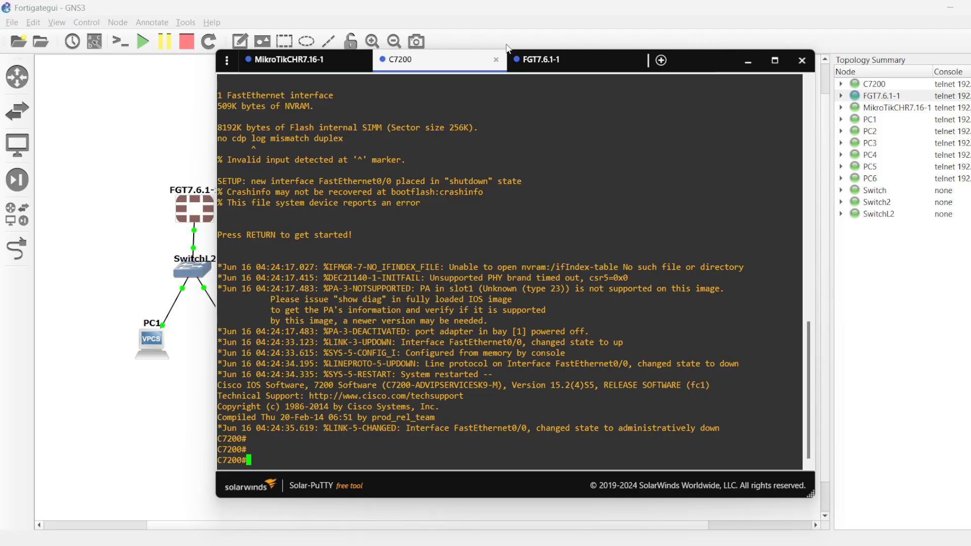
pyautogui.click(497, 60)
pyautogui.click(448, 65)
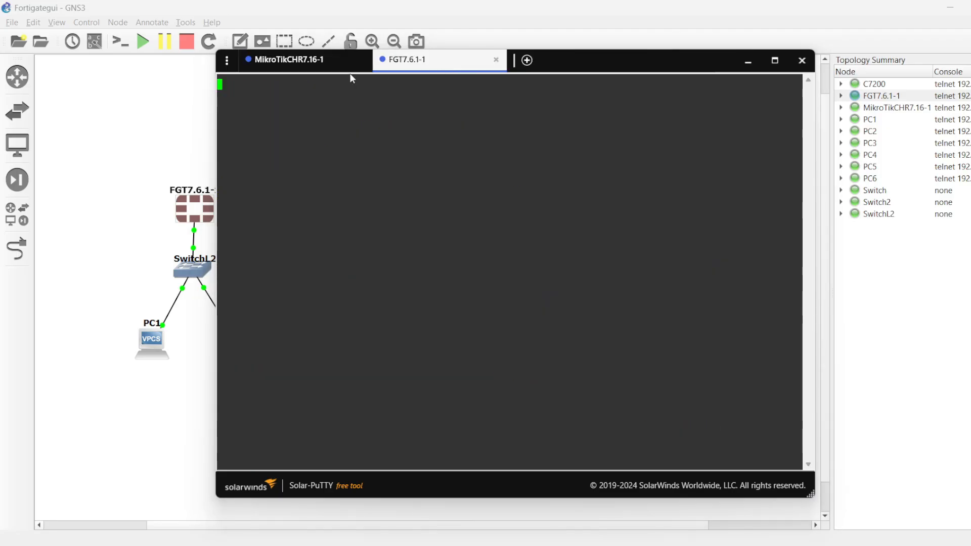
# Step: Decline viewing the MikroTik software license, and enter and repeat a new admin password
pyautogui.click(312, 66)
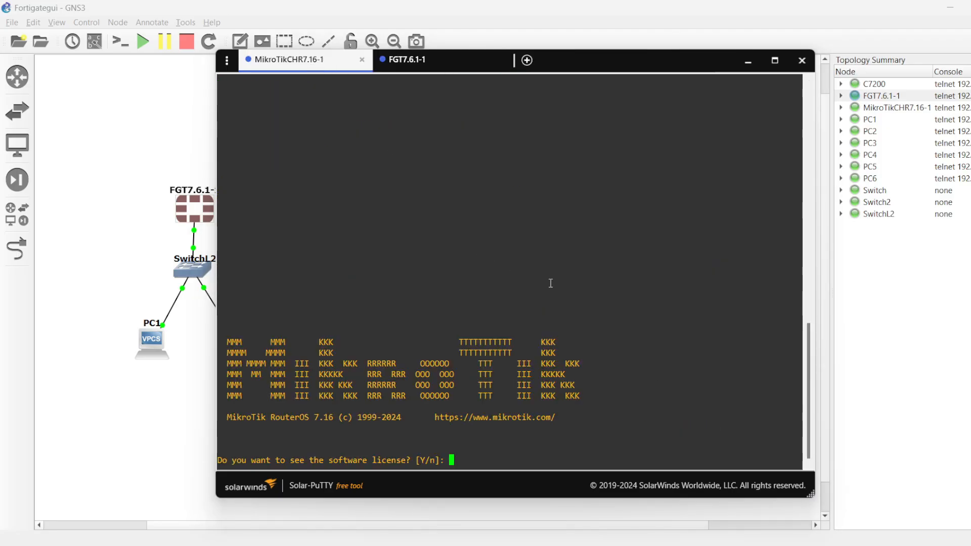
pyautogui.write('n')
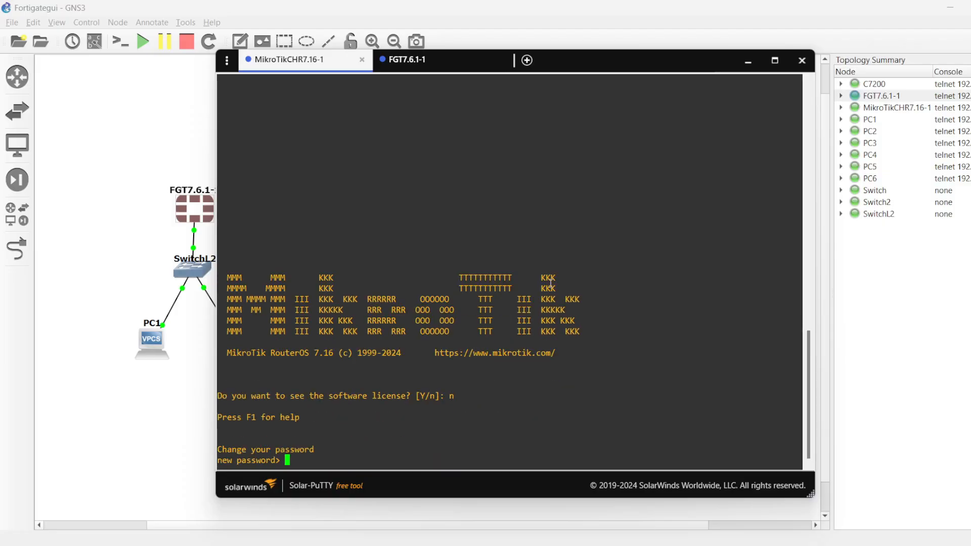
pyautogui.write('*****')
pyautogui.press('Return')
pyautogui.write('*****')
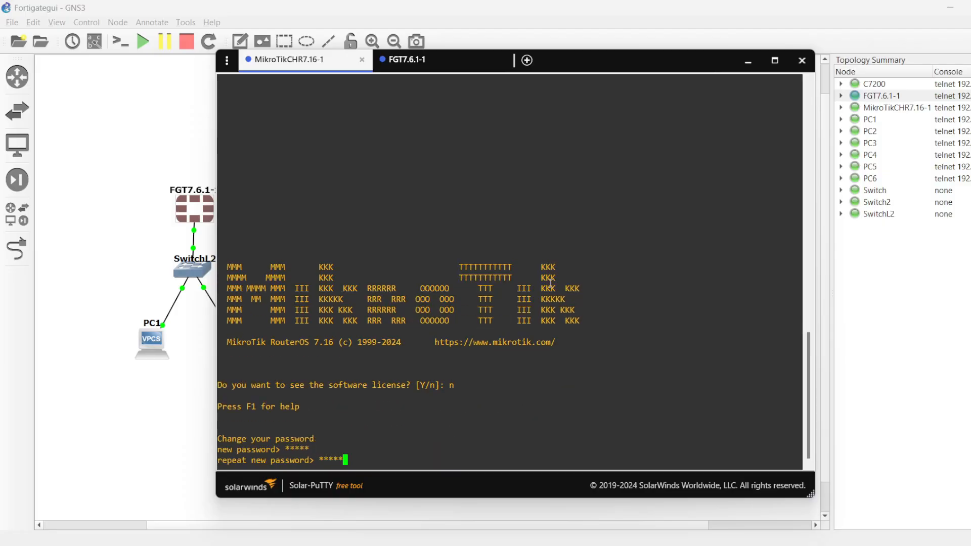
pyautogui.press('Return')
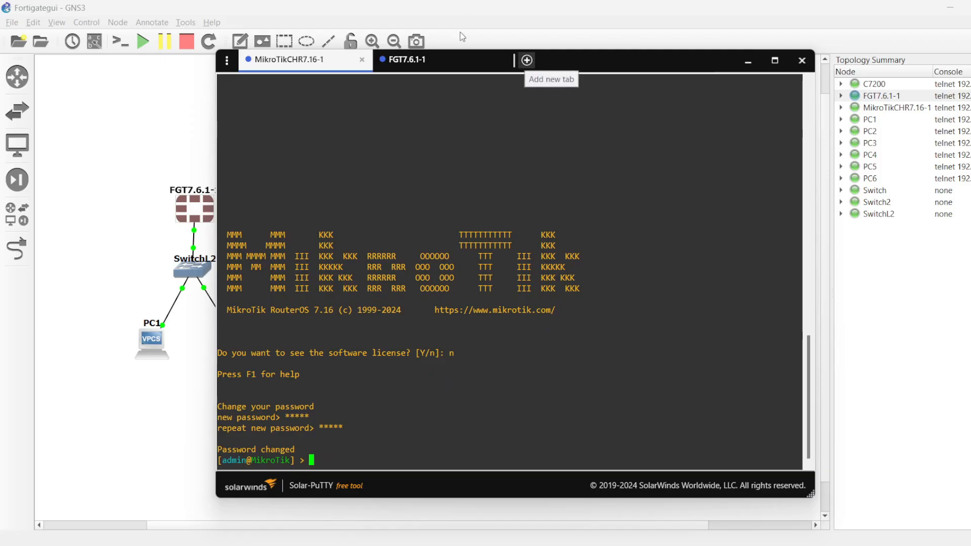
# Step: Check the FGT7.6.1-1 console's startup and look over the MikroTik branch in the topology, ending back at the MikroTik console
pyautogui.click(449, 71)
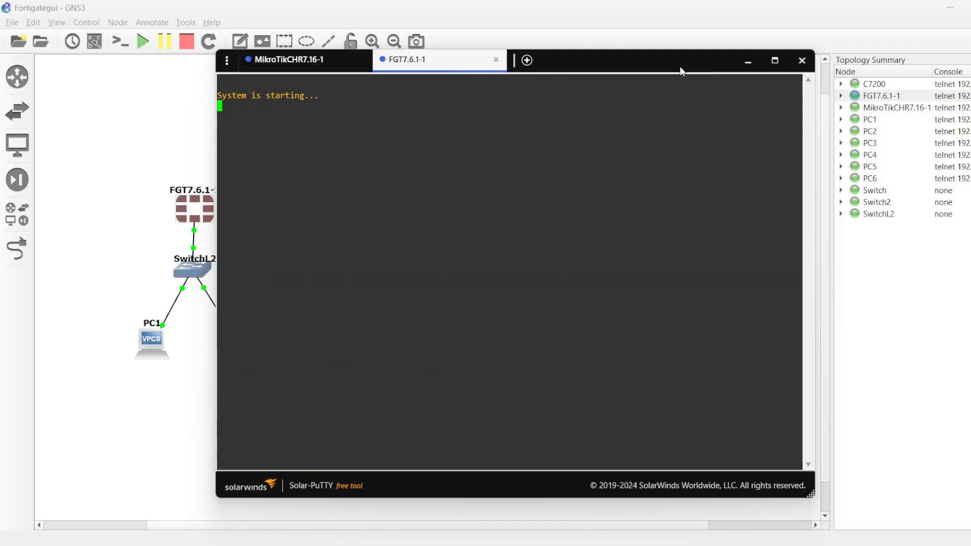
pyautogui.click(253, 65)
pyautogui.click(143, 147)
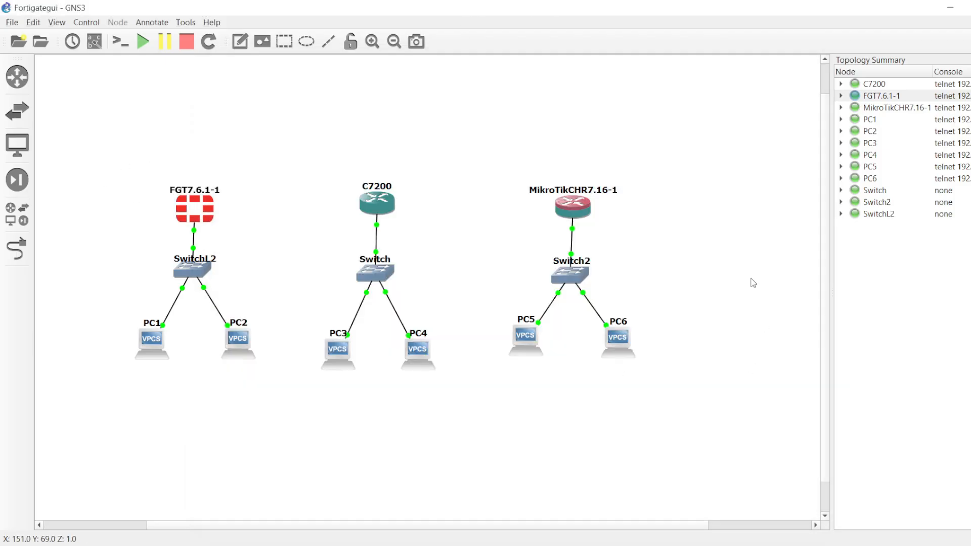
pyautogui.moveTo(622, 130); pyautogui.dragTo(464, 412)
pyautogui.moveTo(720, 173); pyautogui.dragTo(467, 418)
pyautogui.click(779, 283)
pyautogui.click(758, 545)
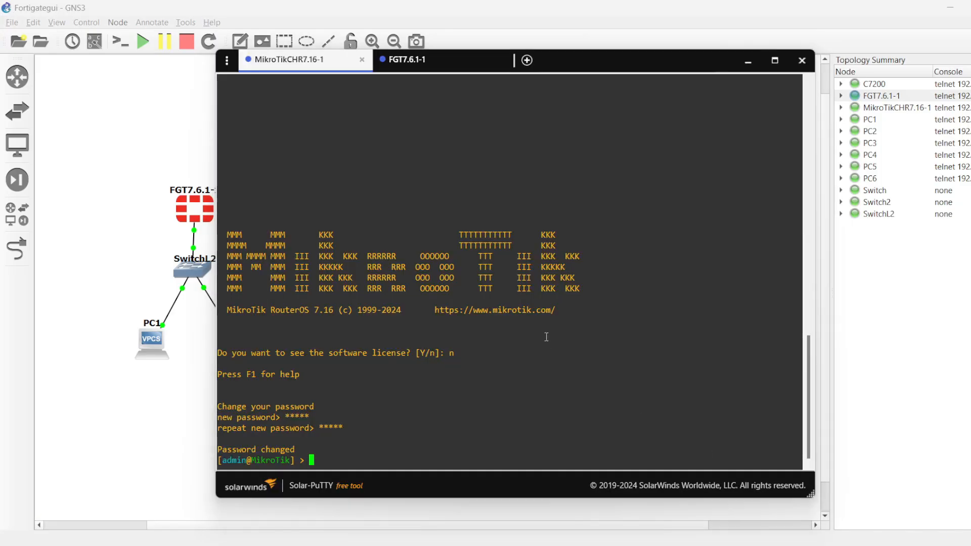
# Step: In the MikroTik ip address menu, begin an add command with address 192.168.30.1/24 and an interface parameter
pyautogui.write('ip address/')
pyautogui.press('Return')
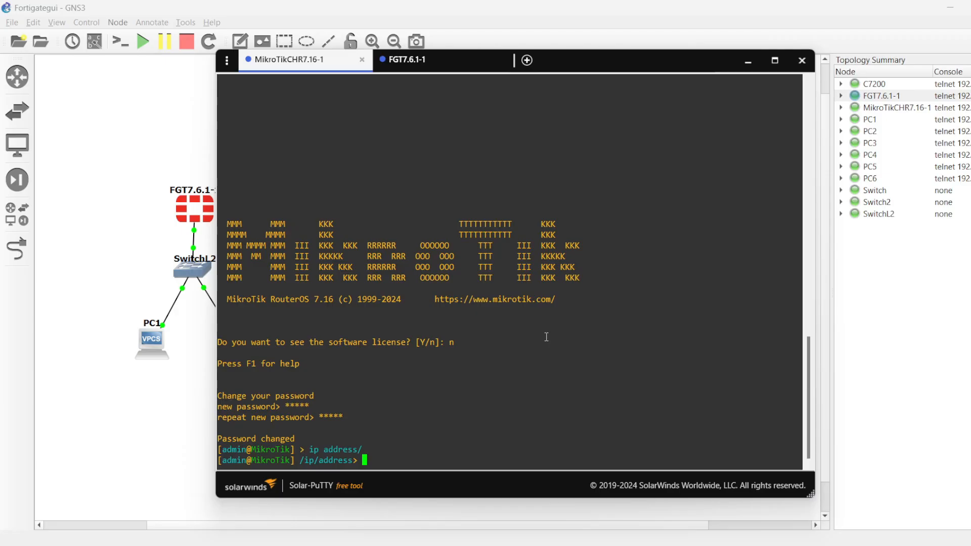
pyautogui.write('add addr=192.168.30.1')
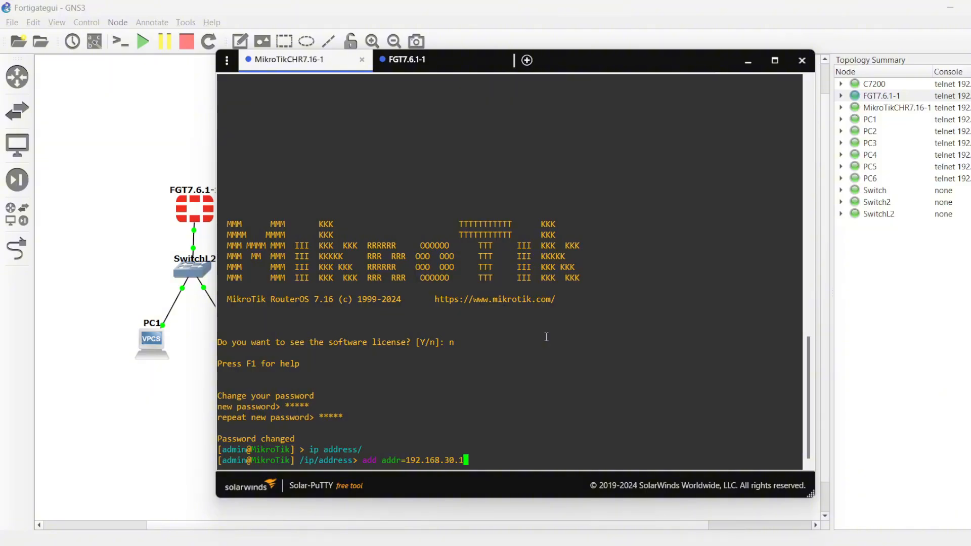
pyautogui.write('/24 int=')
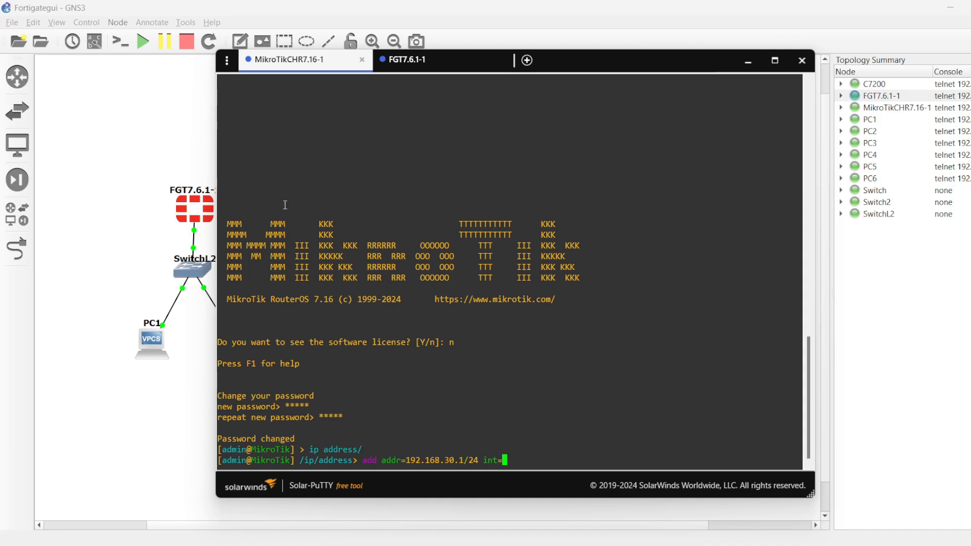
# Step: Show the interface labels in the topology, and complete the MikroTik address command with interface ether1
pyautogui.click(139, 142)
pyautogui.click(97, 44)
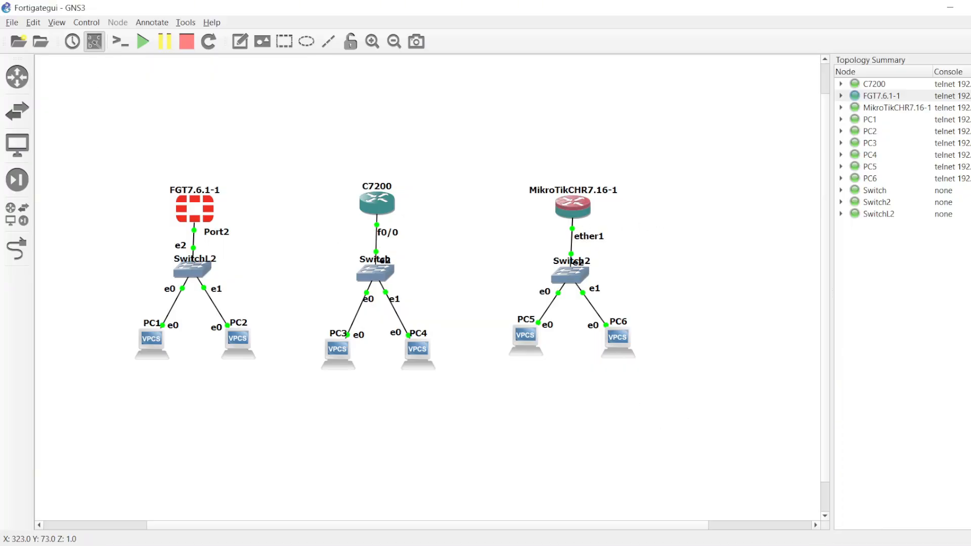
pyautogui.hotkey('alt', 'Tab')
pyautogui.write('ether')
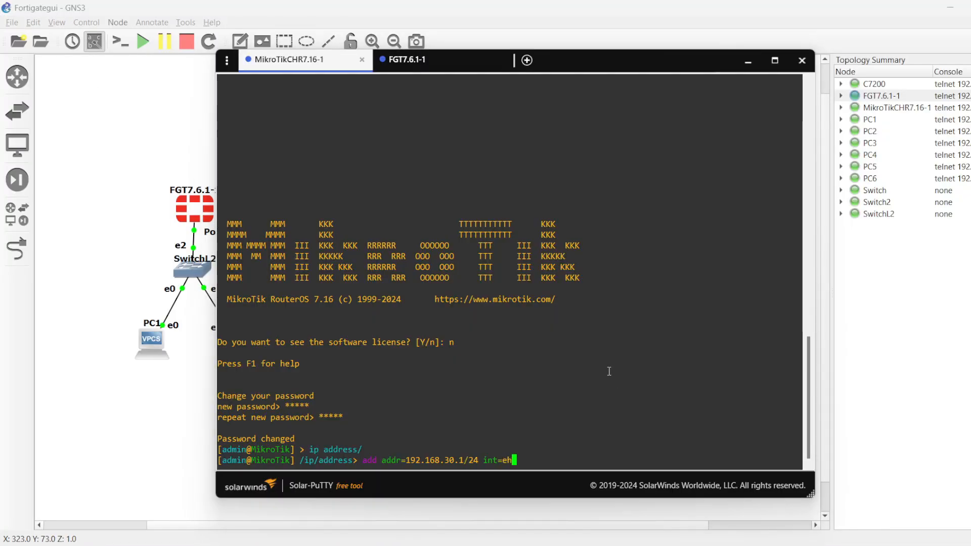
pyautogui.write('1')
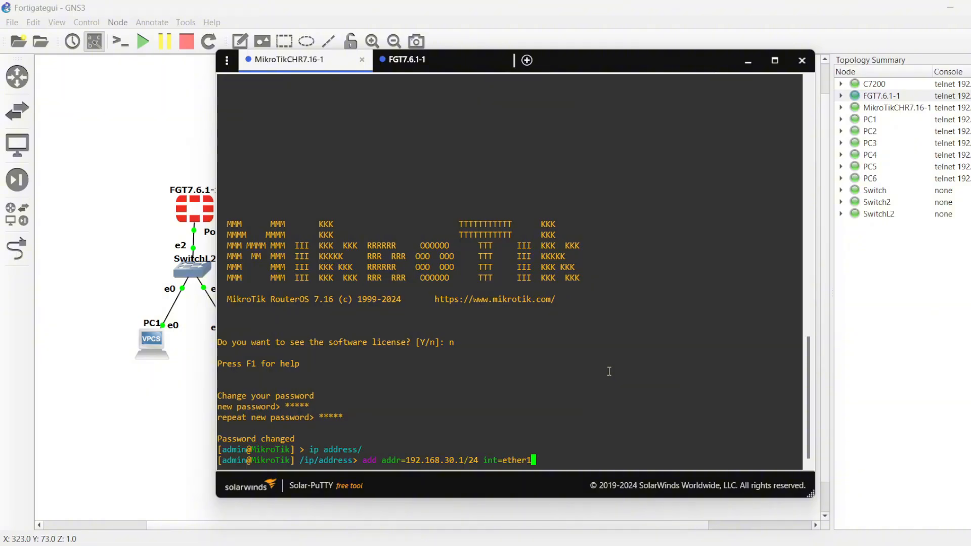
pyautogui.press('Return')
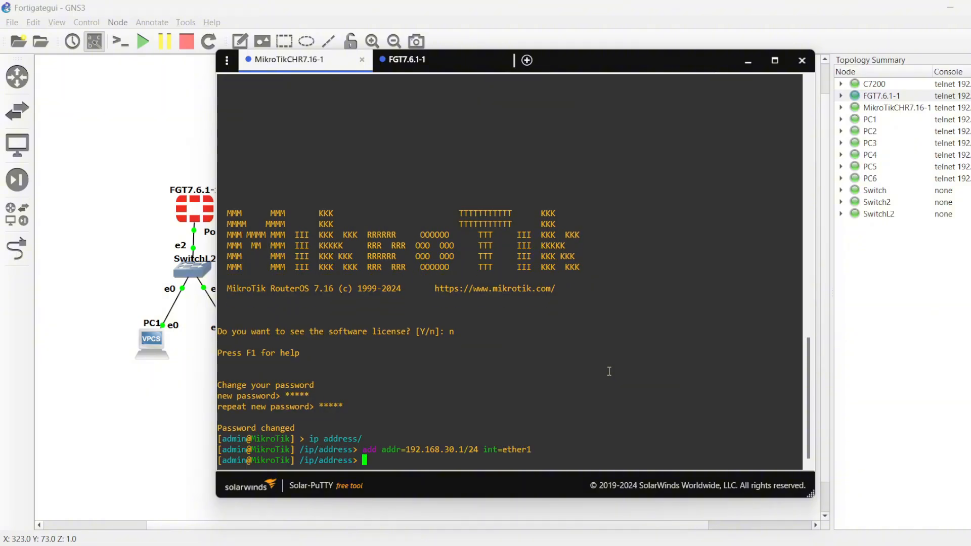
# Step: Return to the root level of the MikroTik command line and enter the ip pool menu
pyautogui.write('..')
pyautogui.press('Return')
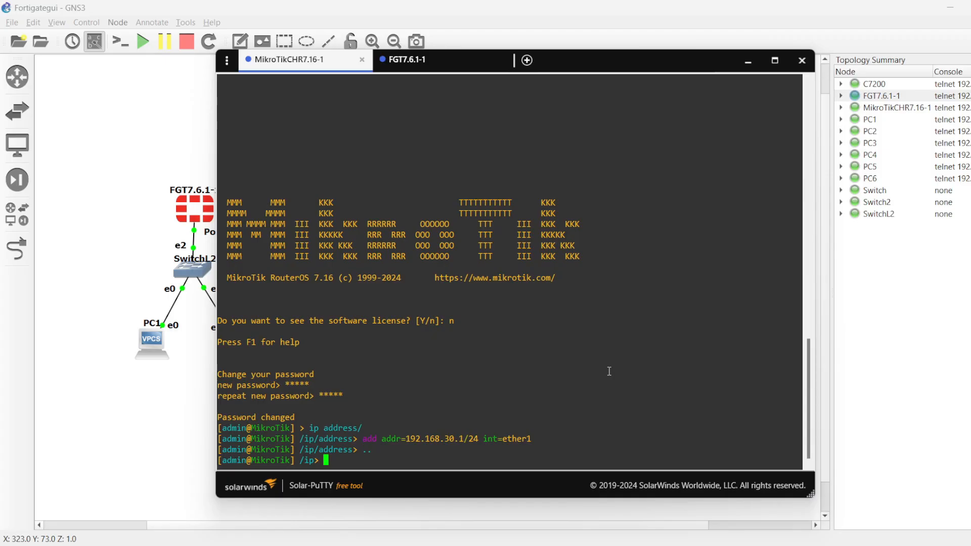
pyautogui.write('..')
pyautogui.press('Return')
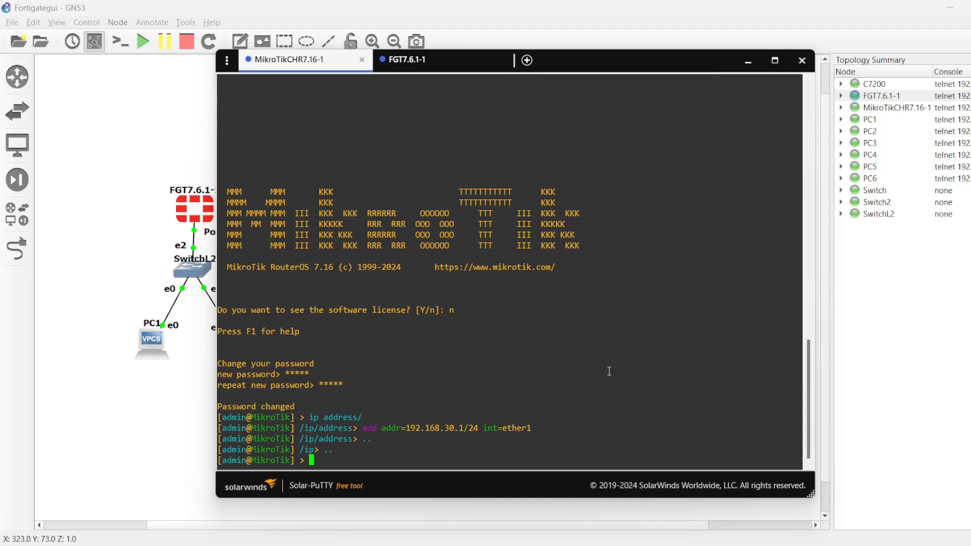
pyautogui.write('ip ')
pyautogui.write('pool')
pyautogui.write(' add')
pyautogui.press('BackSpace')
pyautogui.press('BackSpace')
pyautogui.press('BackSpace')
pyautogui.press('BackSpace')
pyautogui.press('BackSpace')
pyautogui.press('Return')
# Step: Add an address pool named pool1 with the range 192.168.30.100-192.168.30.105
pyautogui.write('a')
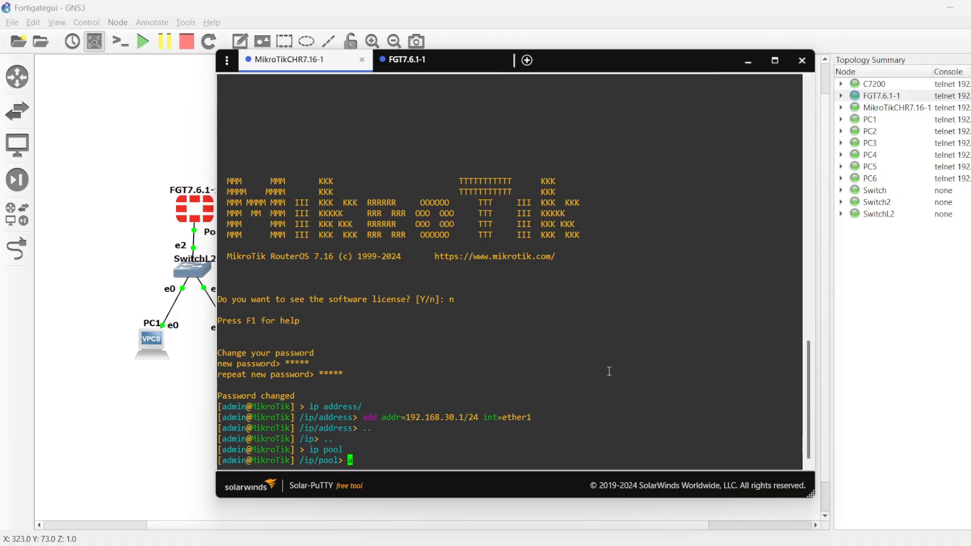
pyautogui.write('dd ')
pyautogui.write('ne')
pyautogui.write('me=')
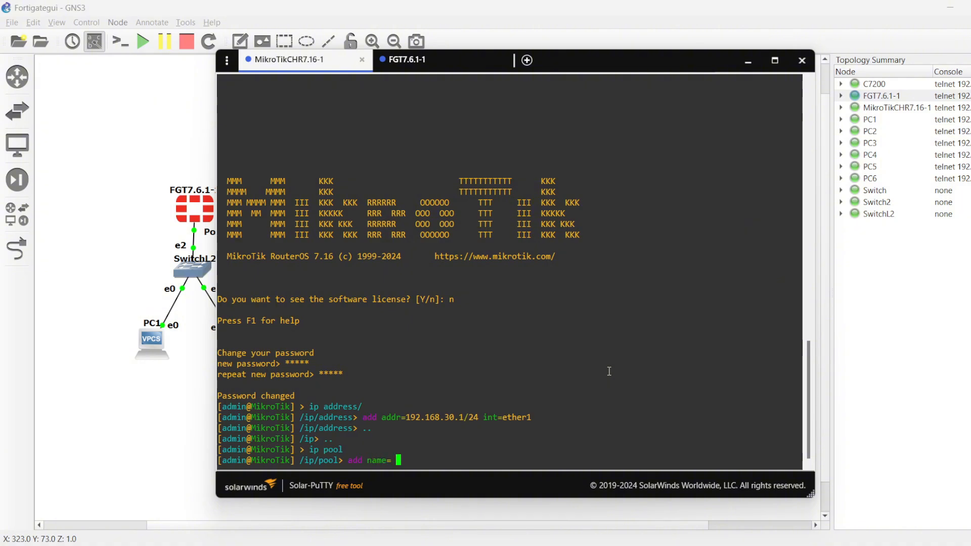
pyautogui.press('BackSpace')
pyautogui.write('pool1 ranges=192.1')
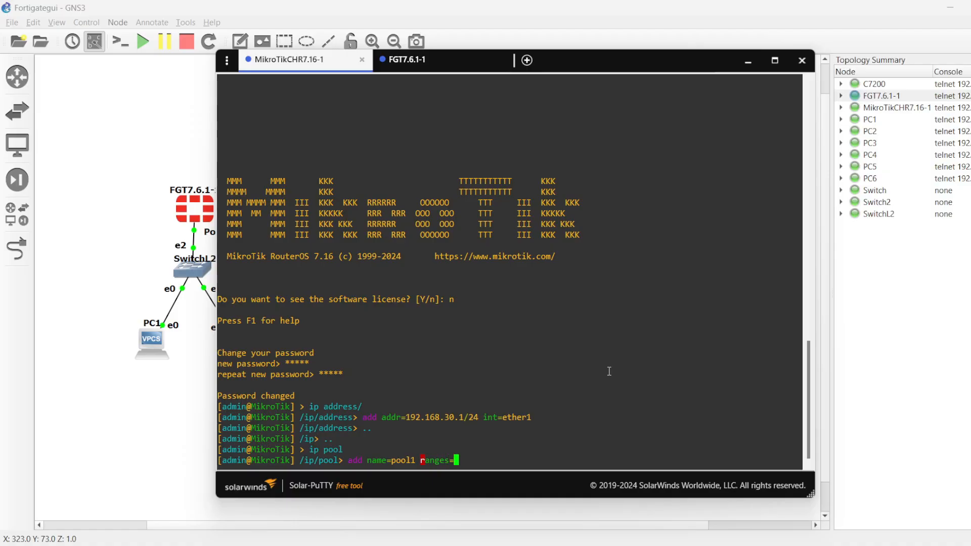
pyautogui.write('68.30.100-192.168.')
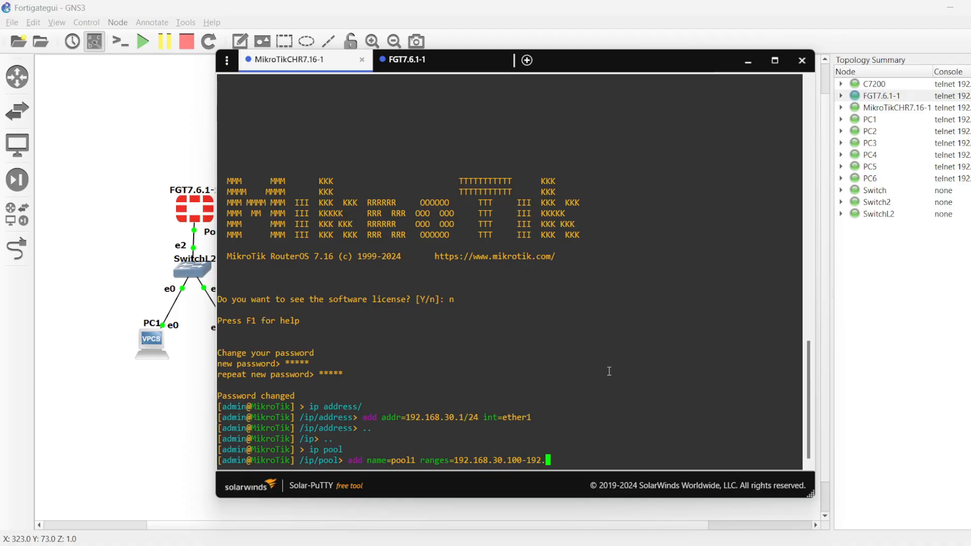
pyautogui.write('30.105')
pyautogui.press('Return')
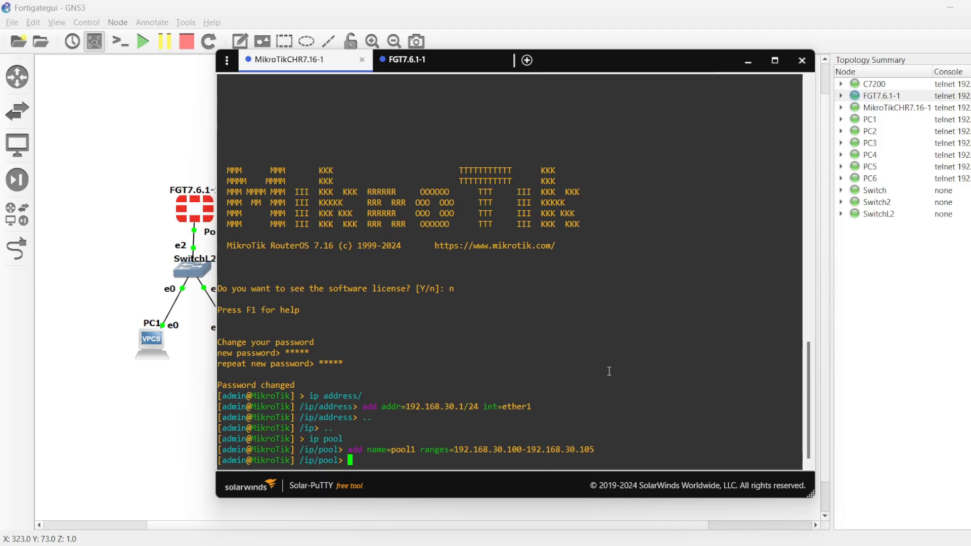
# Step: Leave the pool menu and enter the dhcp-server menu under ip
pyautogui.write('ip dh')
pyautogui.press('BackSpace')
pyautogui.press('BackSpace')
pyautogui.press('BackSpace')
pyautogui.press('BackSpace')
pyautogui.press('BackSpace')
pyautogui.write('..')
pyautogui.press('Return')
pyautogui.write('d')
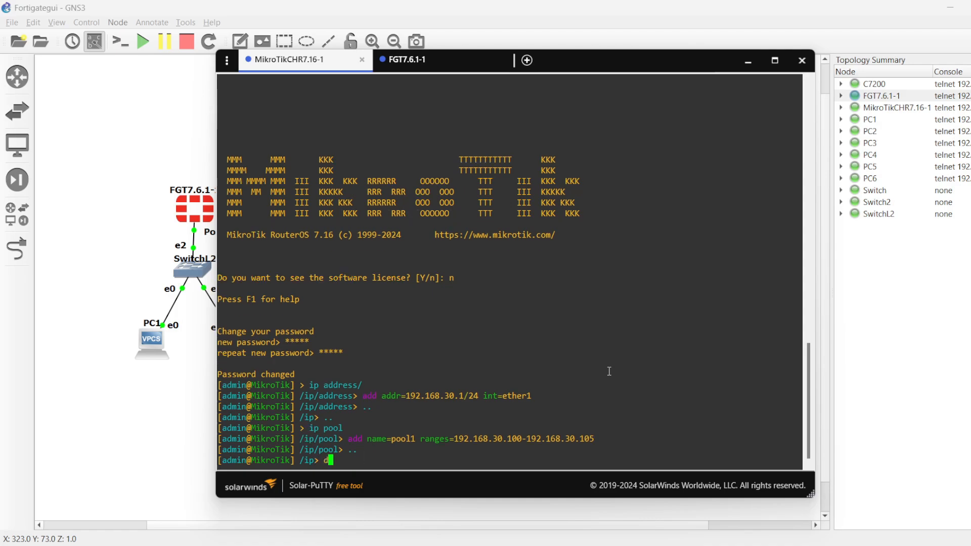
pyautogui.write('hcp-server/')
pyautogui.press('Return')
# Step: Add a DHCP server named dhcp1 using address pool pool1 on interface ether1, with disabled=no
pyautogui.write('add ')
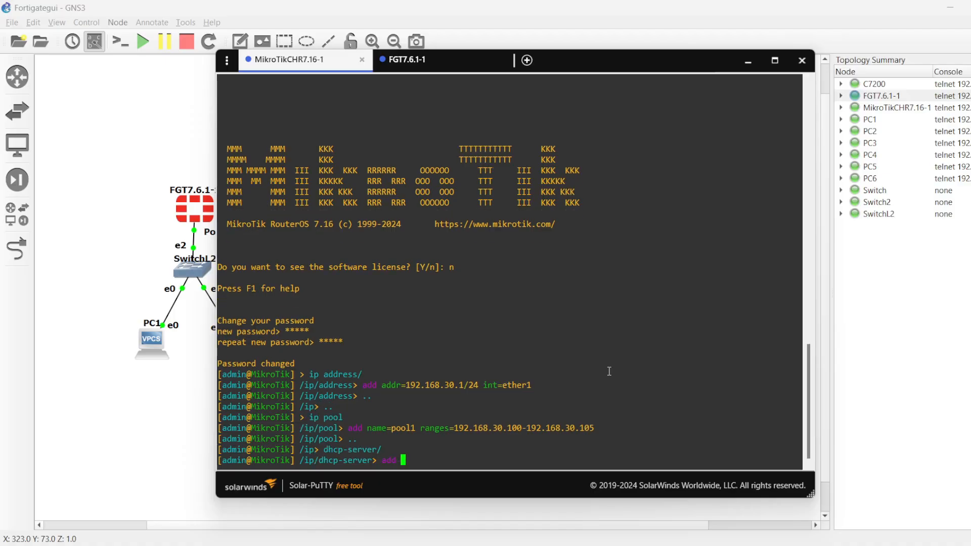
pyautogui.write('name=dhcp1')
pyautogui.press('Tab')
pyautogui.press('Tab')
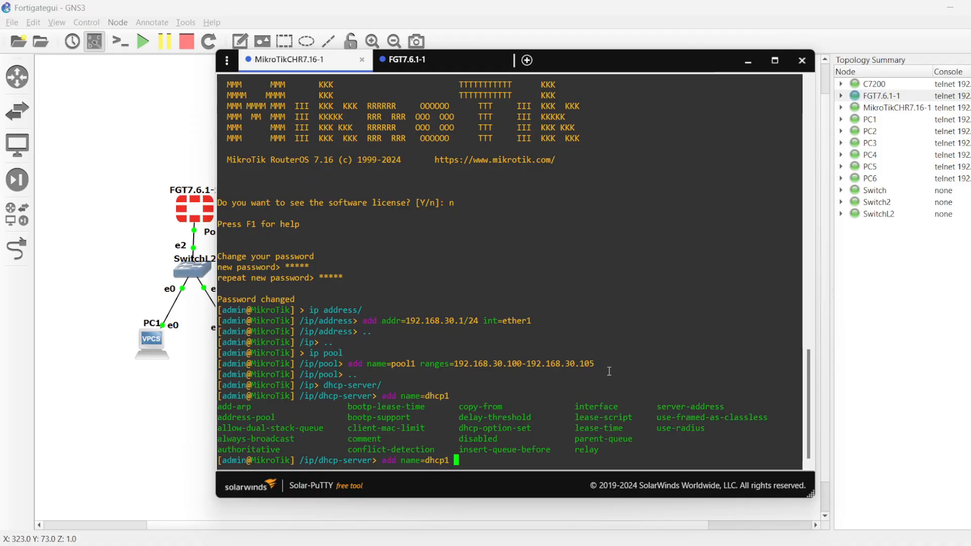
pyautogui.write('address-pool=pool1 ')
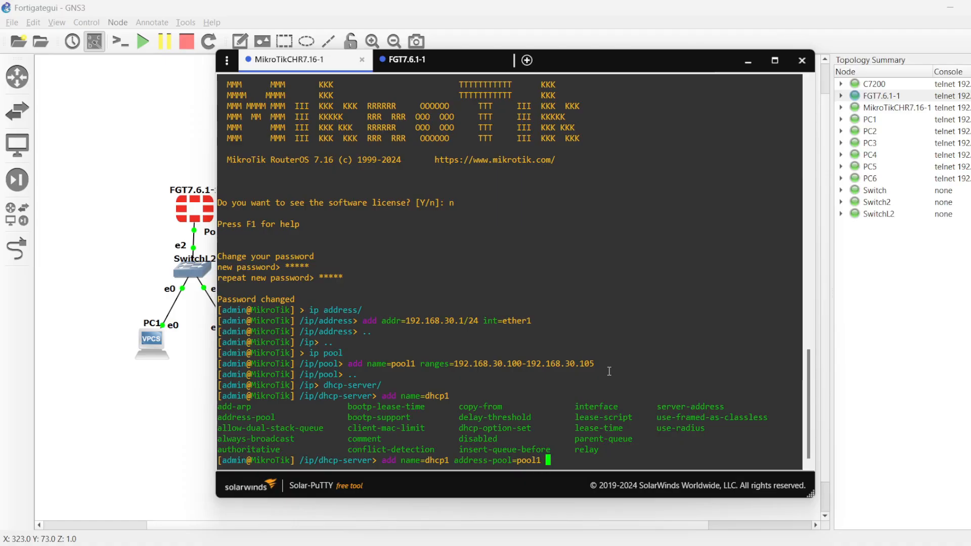
pyautogui.write('int=ether1 disabl')
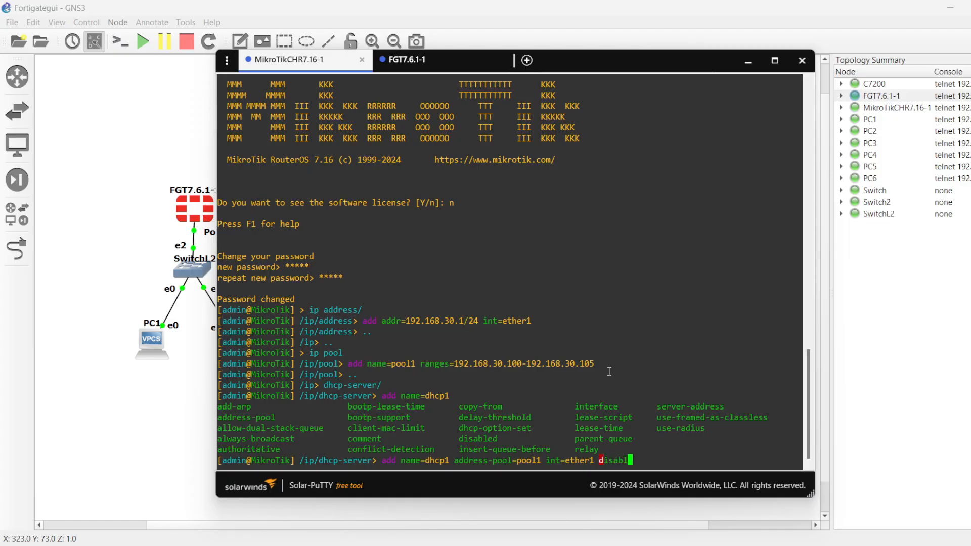
pyautogui.write('ed=no')
pyautogui.press('Return')
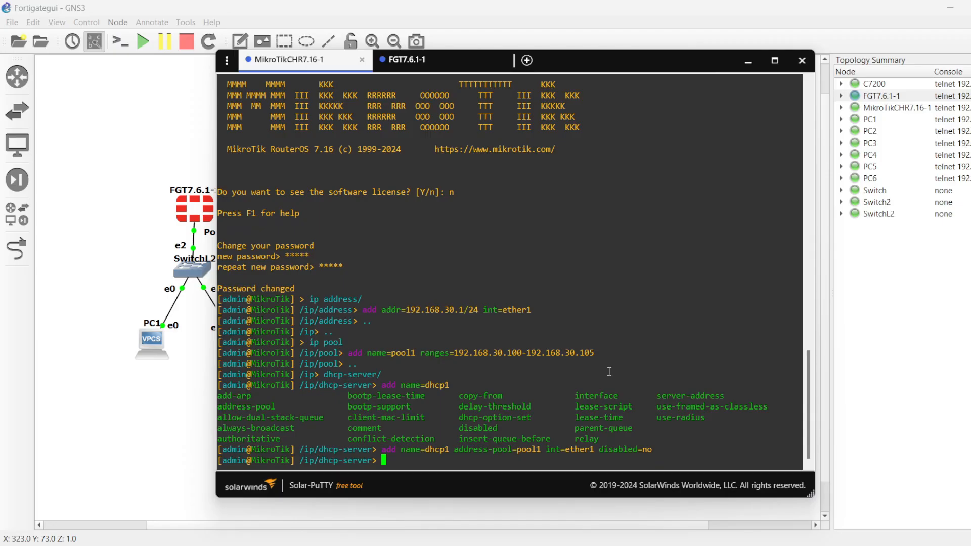
# Step: Print the DHCP server list and examine the dhcp1 entry
pyautogui.write('print')
pyautogui.press('Return')
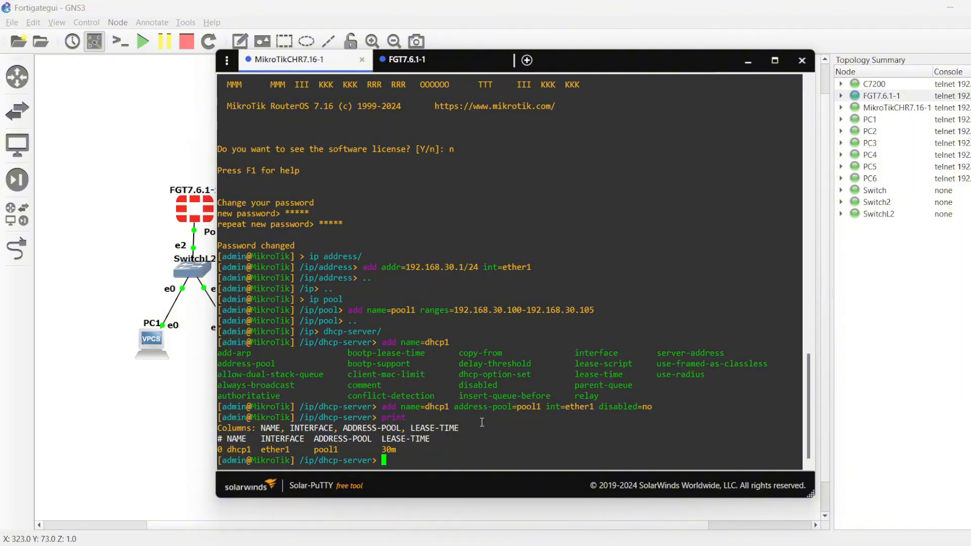
pyautogui.moveTo(405, 452); pyautogui.dragTo(220, 448)
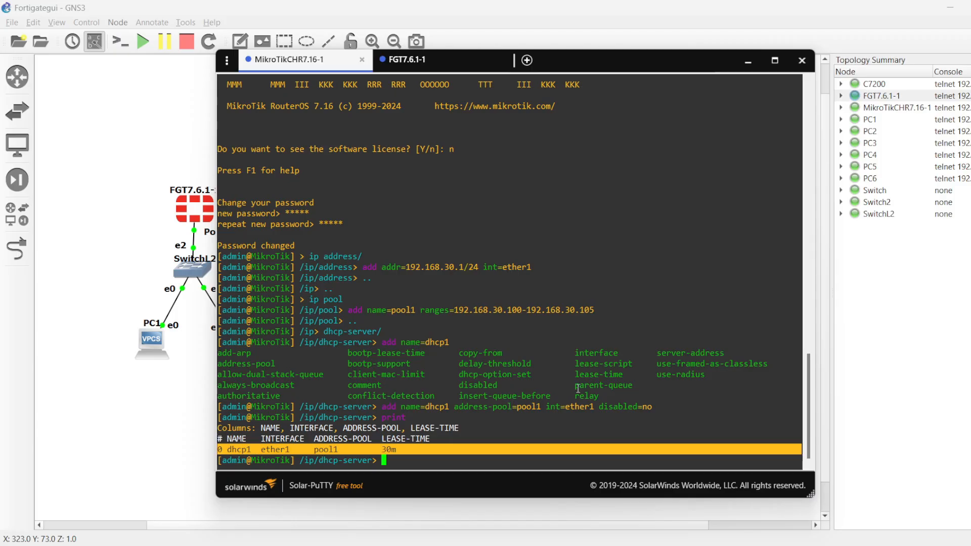
# Step: Highlight the lease-time option in the MikroTik console, and close the FGT7.6.1-1 console session
pyautogui.moveTo(572, 374); pyautogui.dragTo(621, 376)
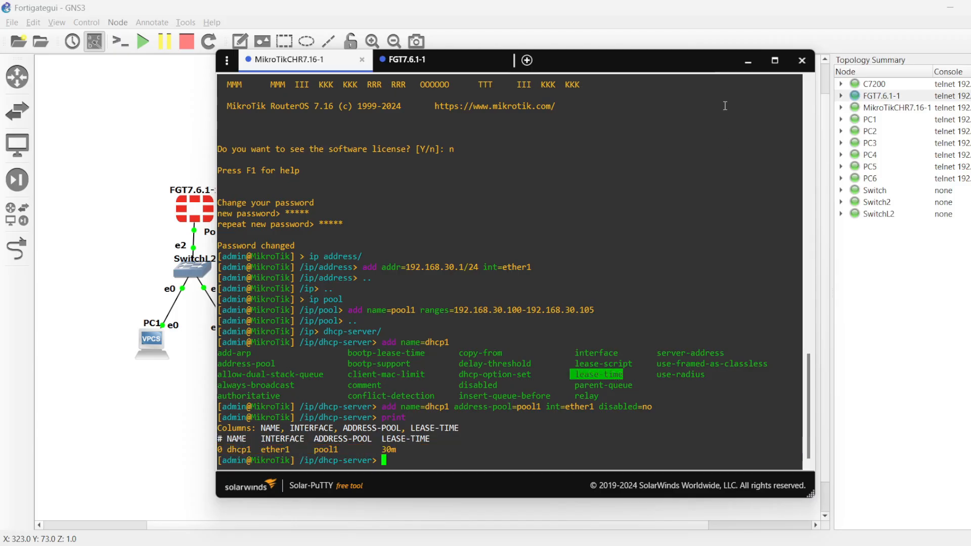
pyautogui.click(444, 63)
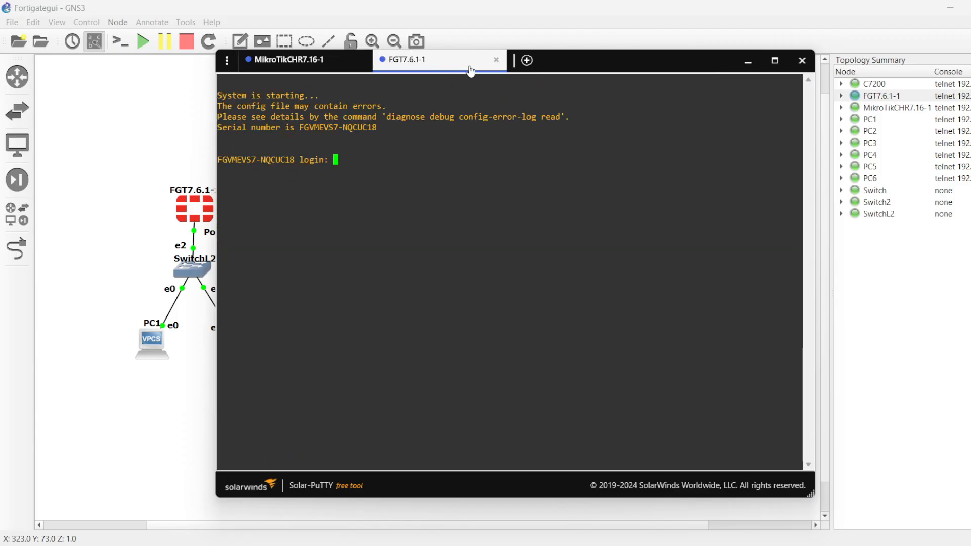
pyautogui.click(496, 60)
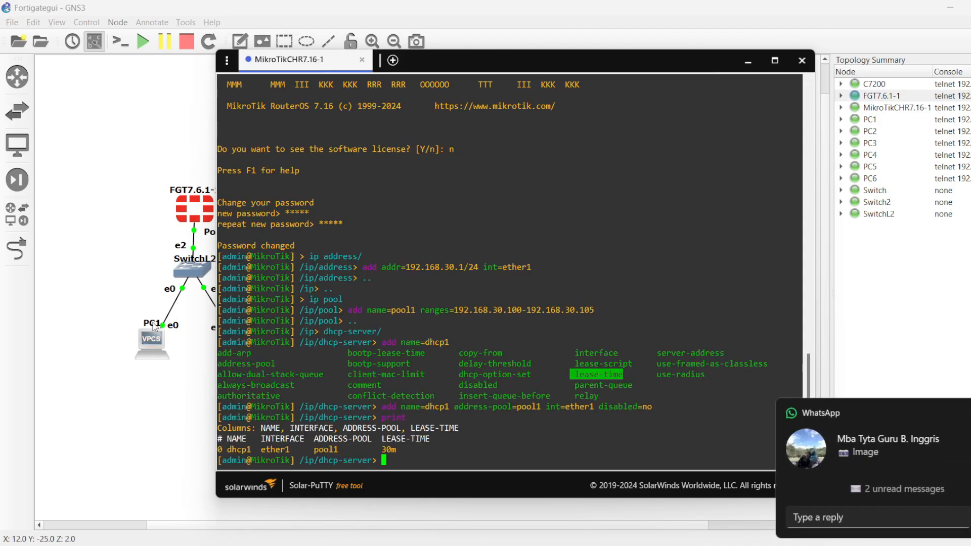
# Step: Return to the topology and open console sessions for PC5 and PC6 below the MikroTik router
pyautogui.click(179, 374)
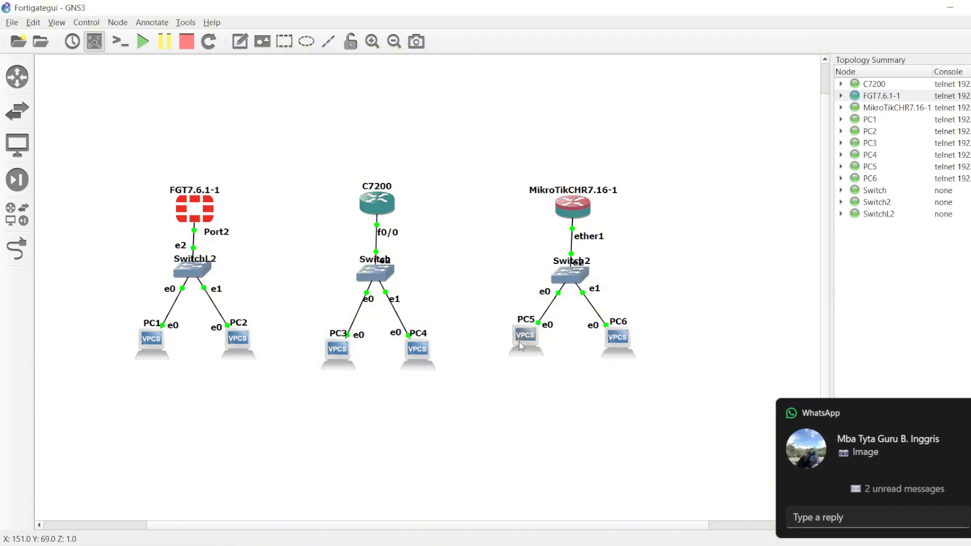
pyautogui.doubleClick(619, 353)
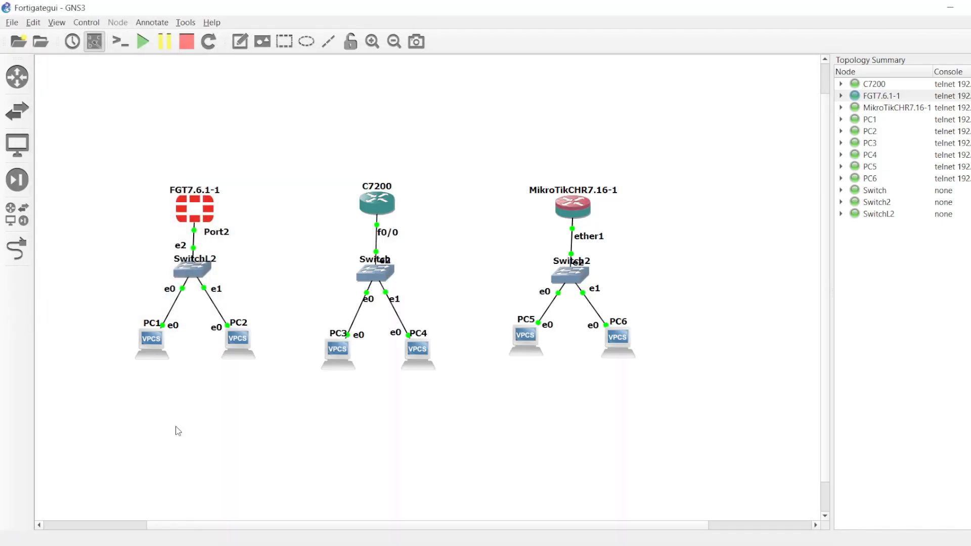
pyautogui.doubleClick(611, 340)
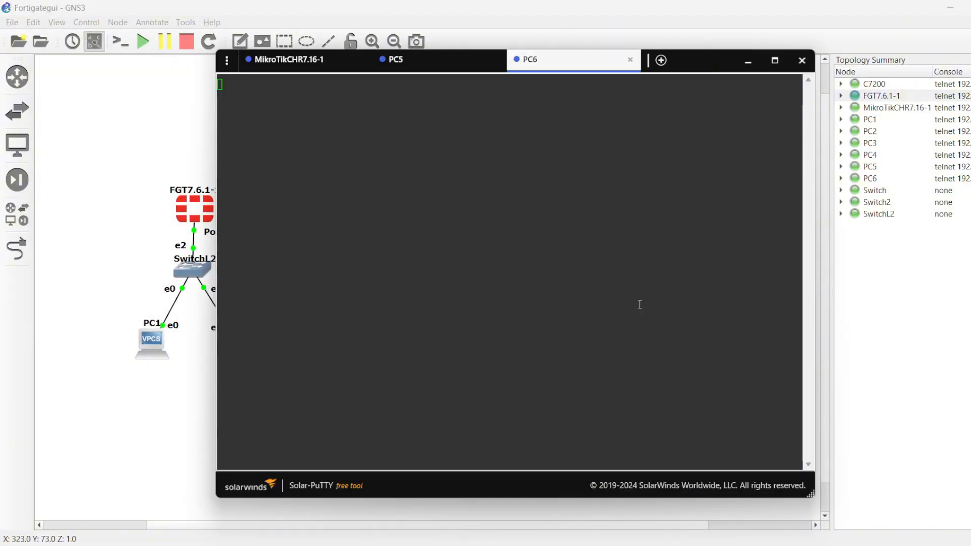
# Step: Try to obtain an address for PC5 with the ip dhcp command
pyautogui.click(434, 62)
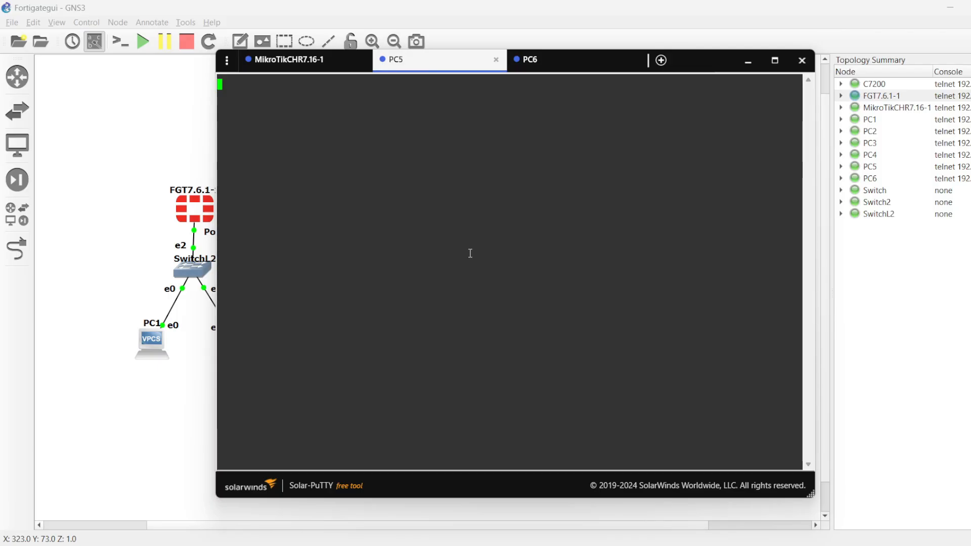
pyautogui.press('Return')
pyautogui.write('ip dhcp')
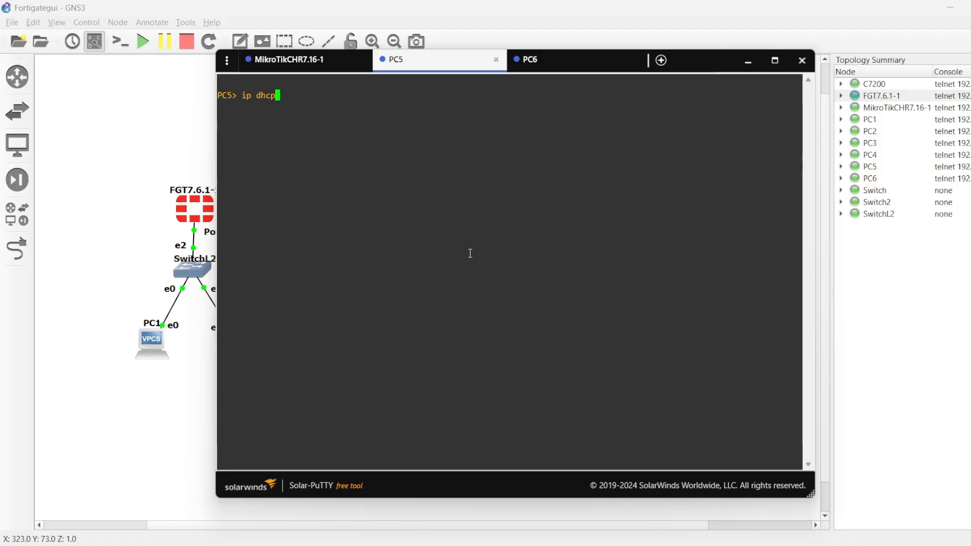
pyautogui.press('Return')
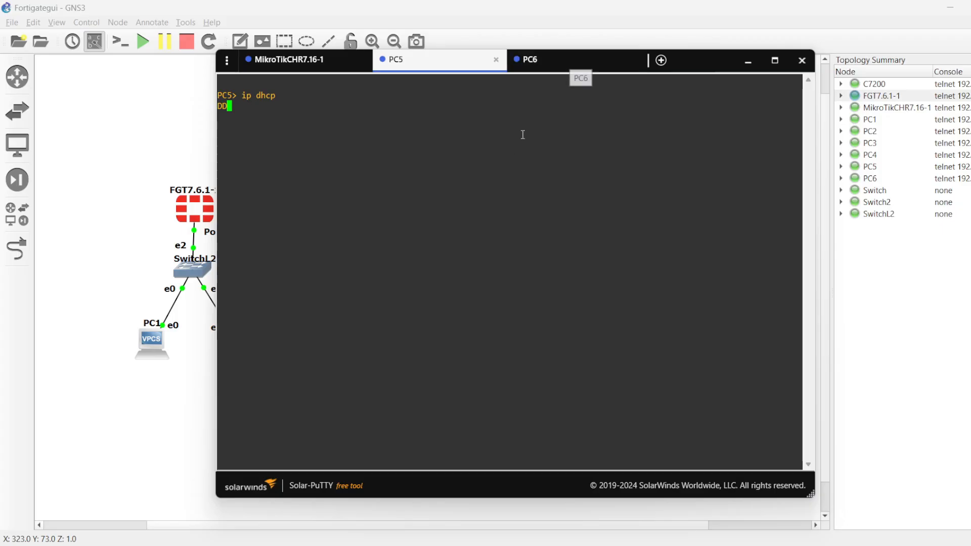
# Step: Request an address for PC6 in its console with the ip dhcp command
pyautogui.click(545, 68)
pyautogui.press('Return')
pyautogui.press('Return')
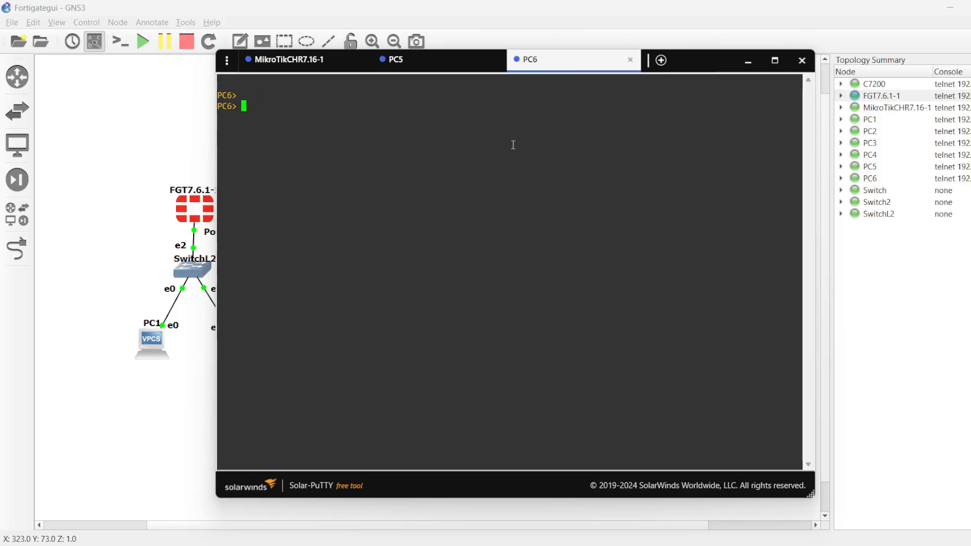
pyautogui.write('ip dhcp')
pyautogui.press('Return')
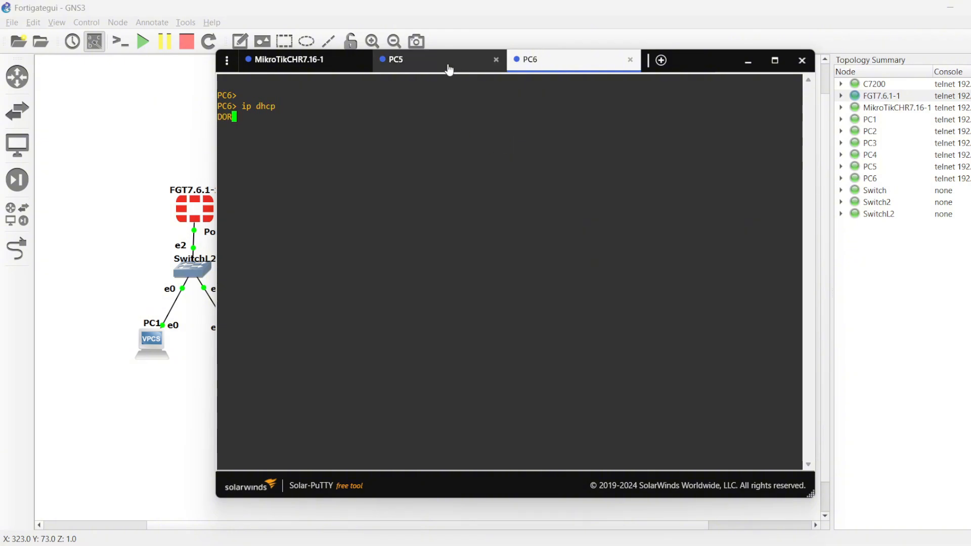
# Step: Run the ip dhcp request again in the PC5 console
pyautogui.click(449, 64)
pyautogui.press('Return')
pyautogui.press('Return')
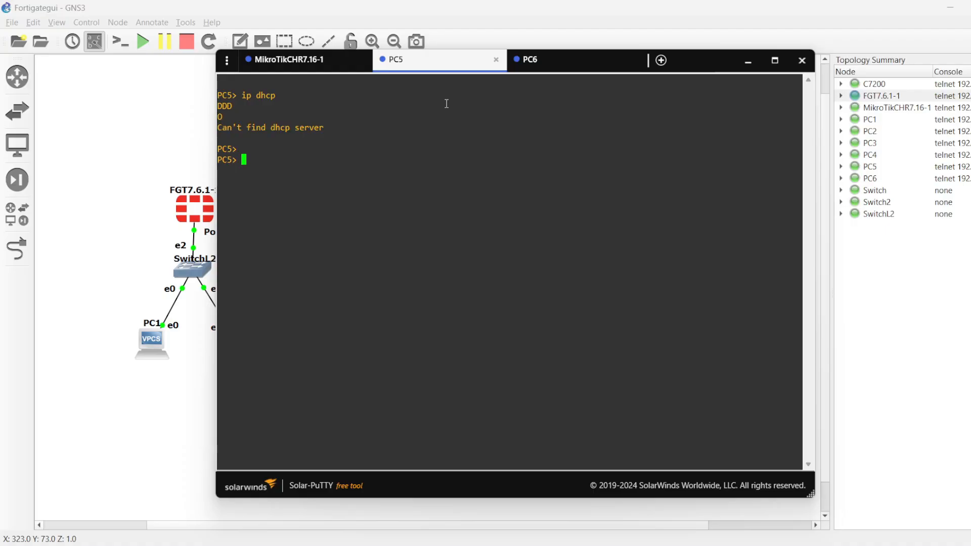
pyautogui.press('Up')
pyautogui.press('Return')
# Step: Run the ip command in the PC6 console to check its leased address
pyautogui.click(567, 69)
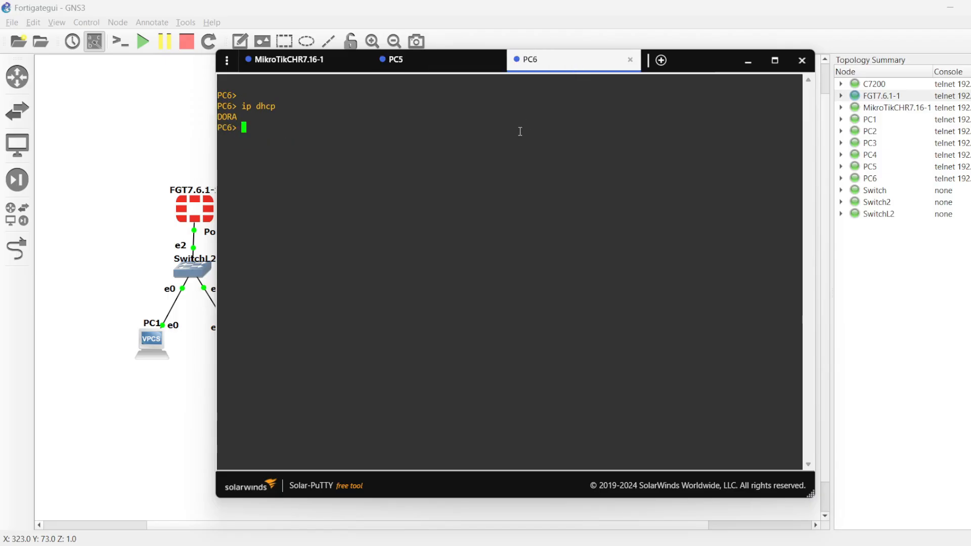
pyautogui.write('ip IP 192.168.30.102/0')
pyautogui.press('Return')
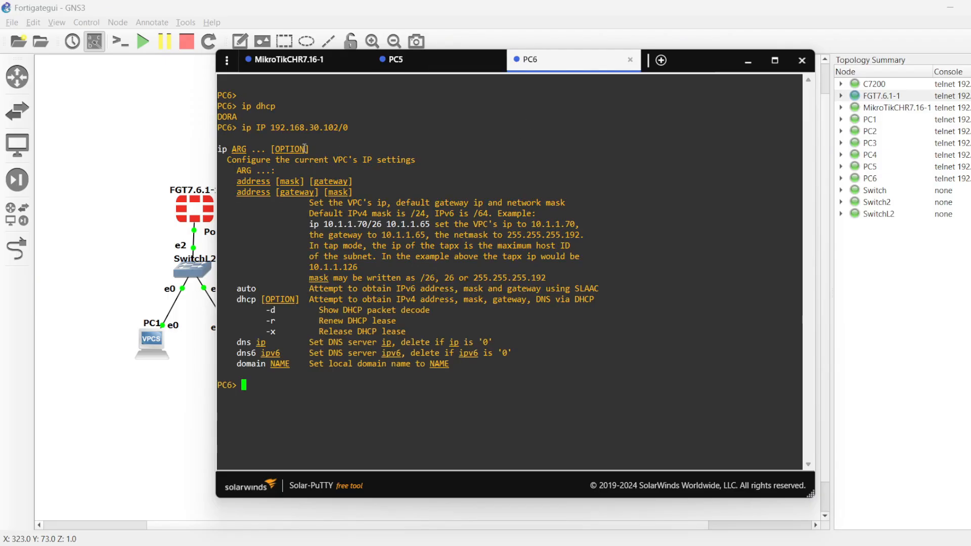
# Step: Run the ip command without the dhcp argument in the PC5 console to check its leased address
pyautogui.click(429, 65)
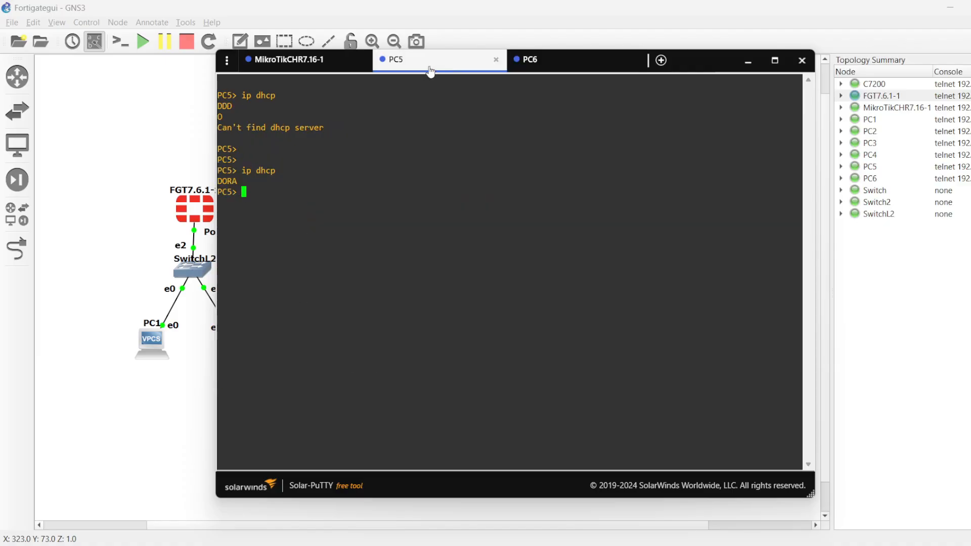
pyautogui.press('Up')
pyautogui.press('BackSpace')
pyautogui.press('BackSpace')
pyautogui.press('BackSpace')
pyautogui.press('BackSpace')
pyautogui.press('BackSpace')
pyautogui.press('Return')
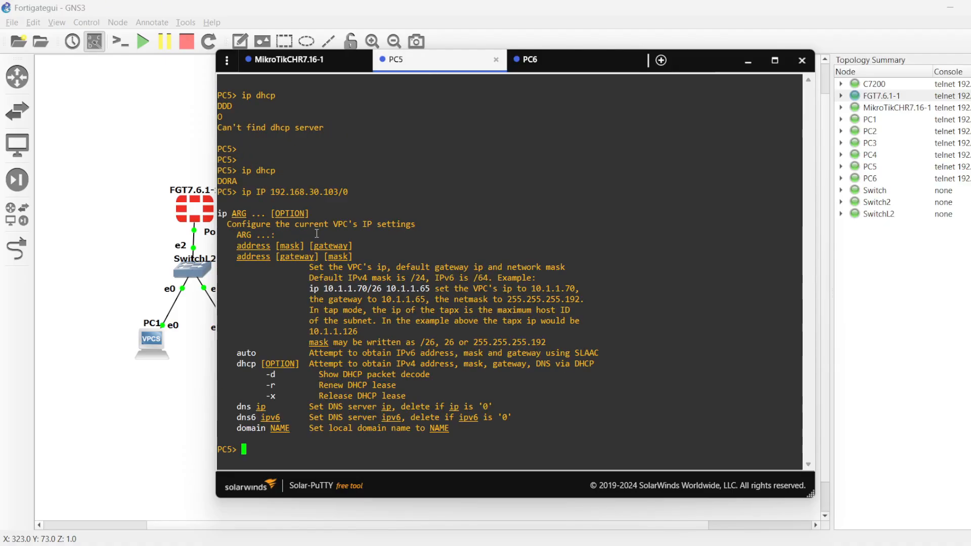
pyautogui.press('Return')
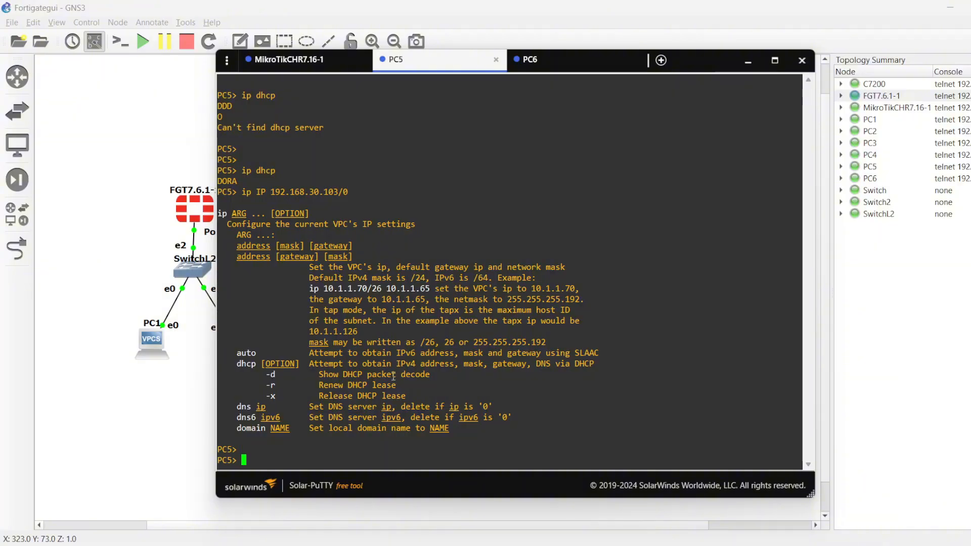
# Step: Ping the MikroTik gateway 192.168.30.1 from PC5, and stop the ping
pyautogui.write('ping 192.168.30.1')
pyautogui.press('Return')
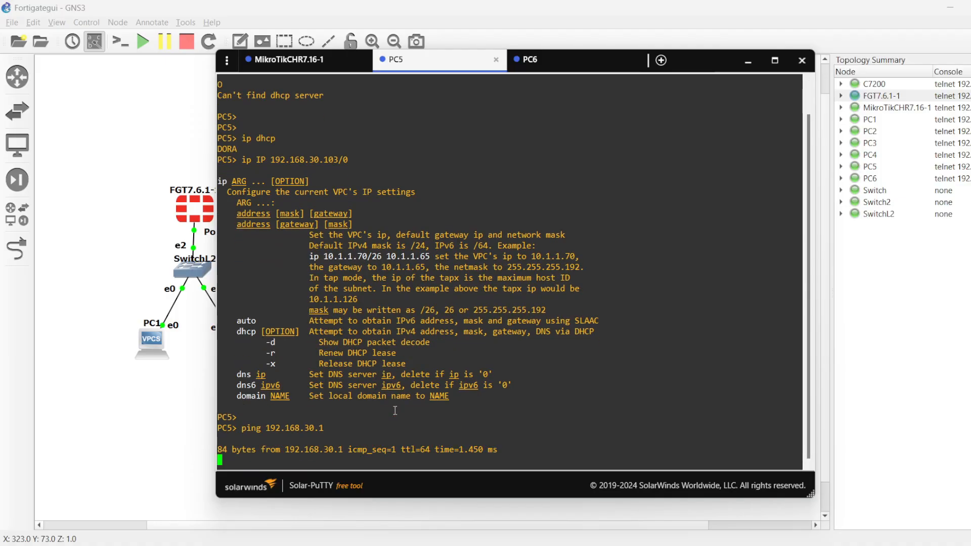
pyautogui.hotkey('ctrl', 'c')
# Step: Ping PC6 at 192.168.30.102 from PC5 to test connectivity between the clients
pyautogui.press('Up')
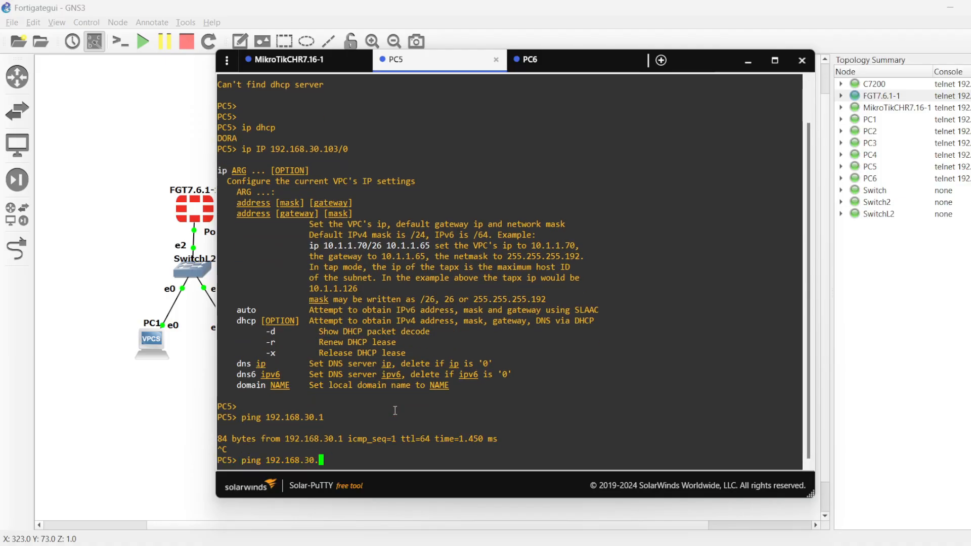
pyautogui.write('02')
pyautogui.press('Return')
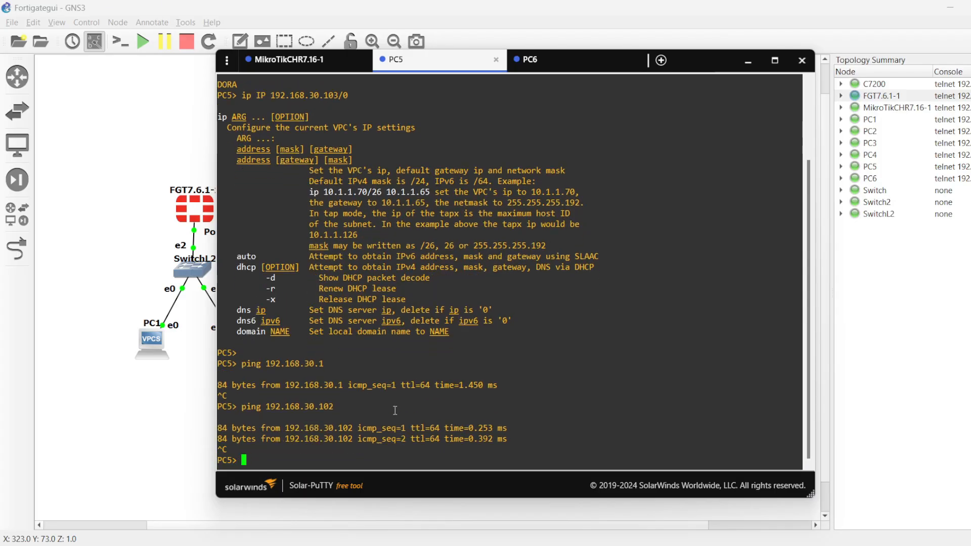
# Step: Ping PC5 at 192.168.30.103 from the PC6 console, and stop the ping
pyautogui.click(536, 67)
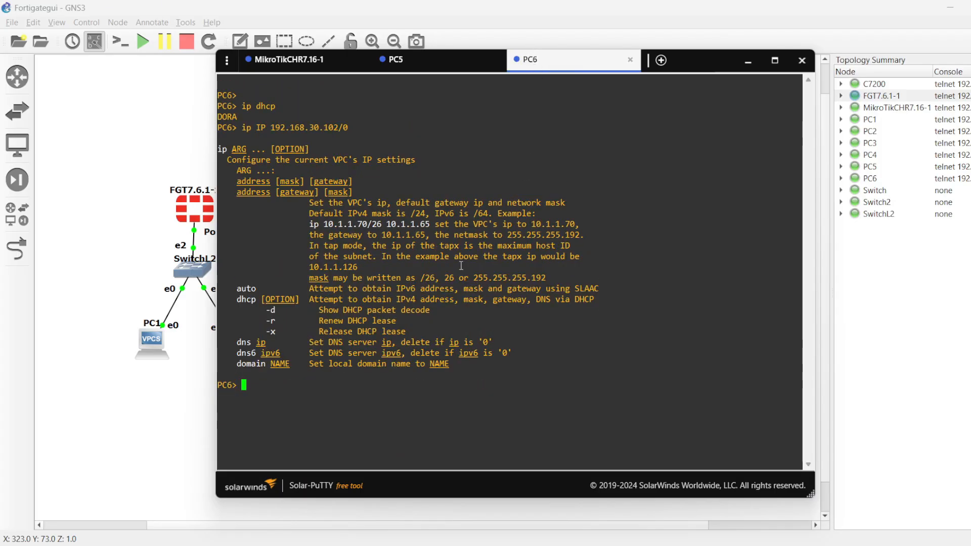
pyautogui.write('ping 192.168.30.')
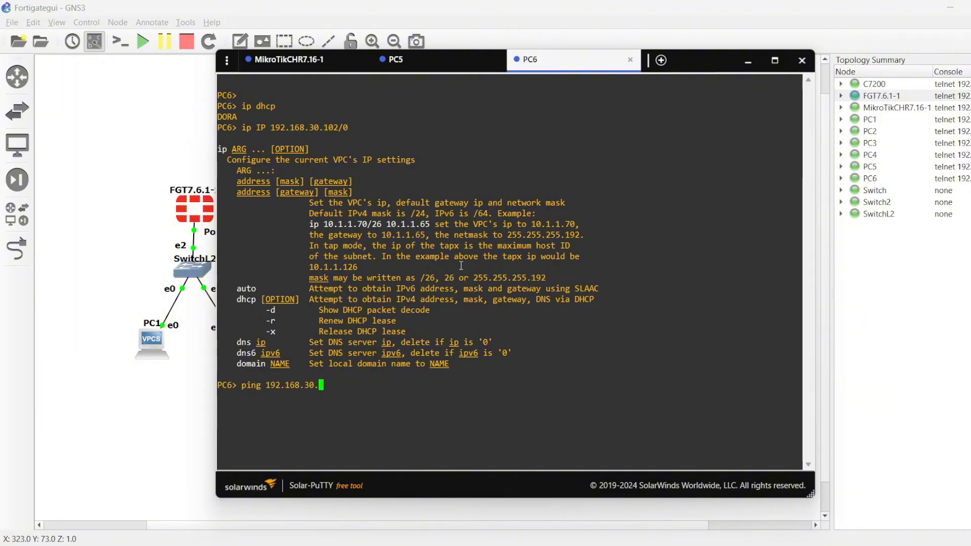
pyautogui.write('103')
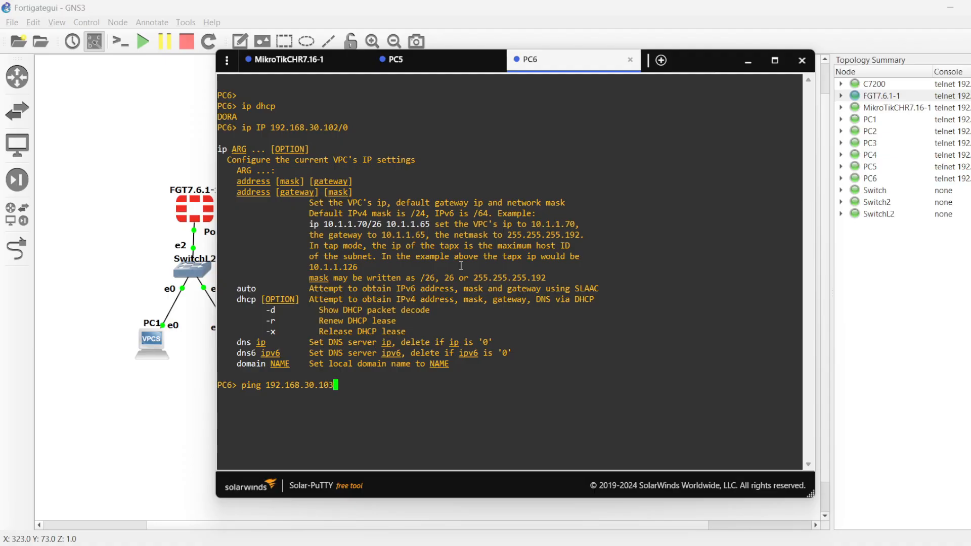
pyautogui.press('Return')
pyautogui.hotkey('ctrl', 'c')
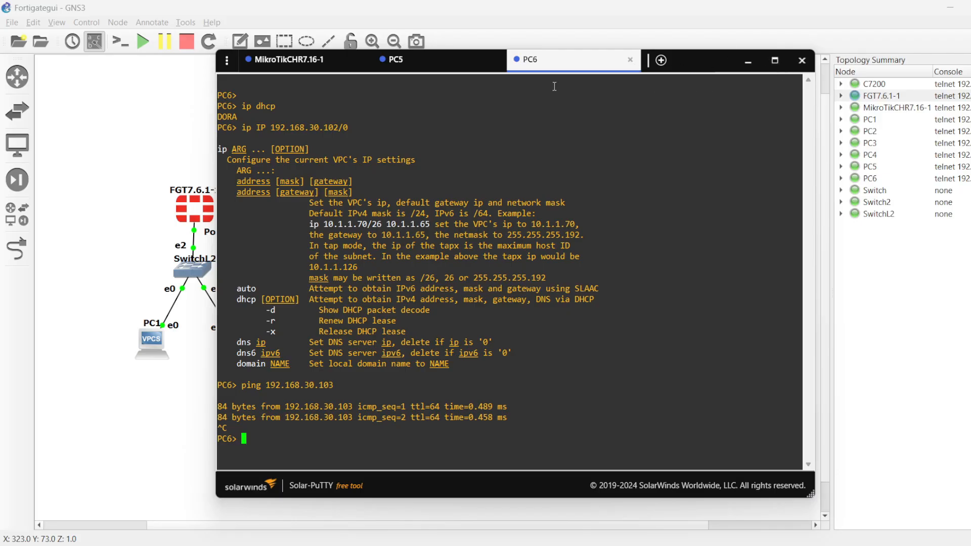
# Step: Close the PC6 and PC5 console sessions and return the MikroTik console to its root menu
pyautogui.click(630, 59)
pyautogui.click(495, 59)
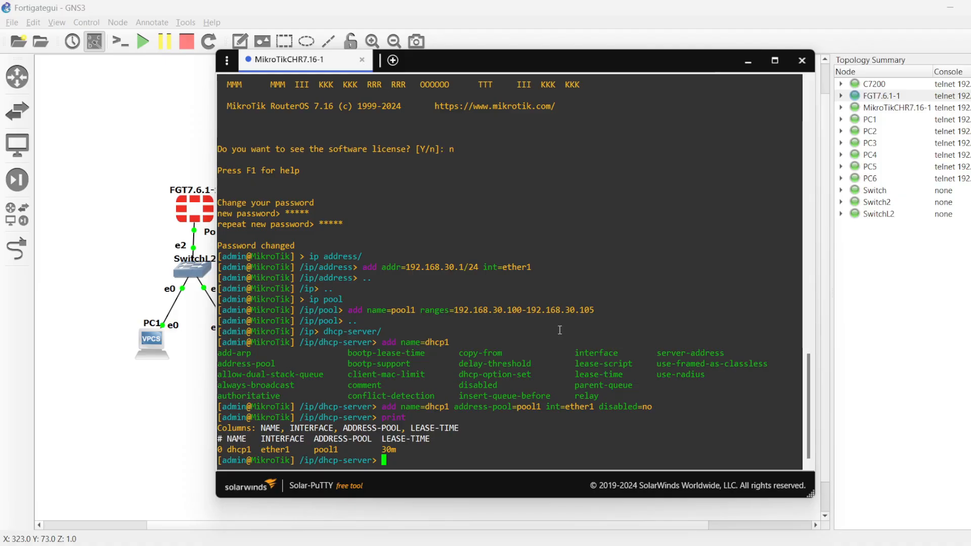
pyautogui.write('..')
pyautogui.press('Return')
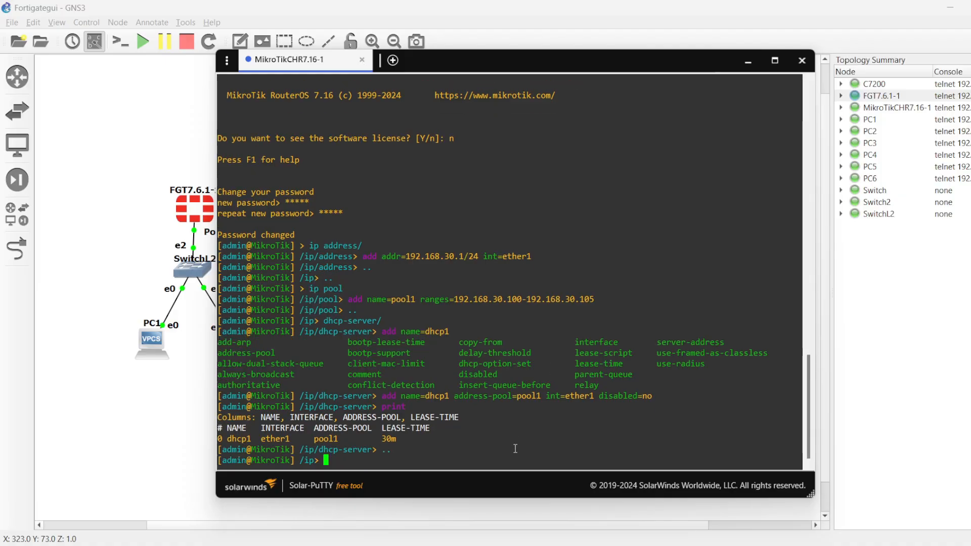
pyautogui.write('..')
pyautogui.press('Return')
# Step: Shut down the MikroTik router with sys shut, confirm with y, and close the console window
pyautogui.write('sys')
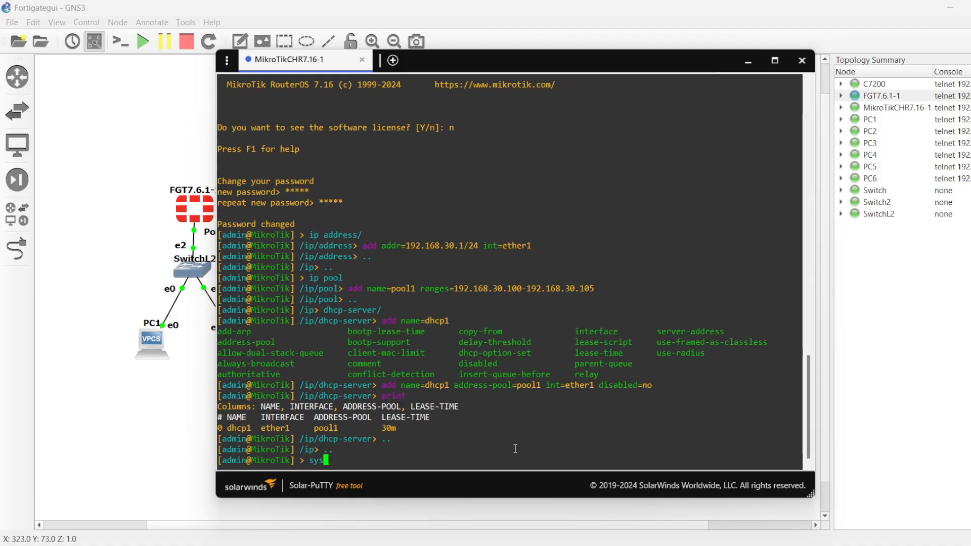
pyautogui.write(' shut')
pyautogui.press('Return')
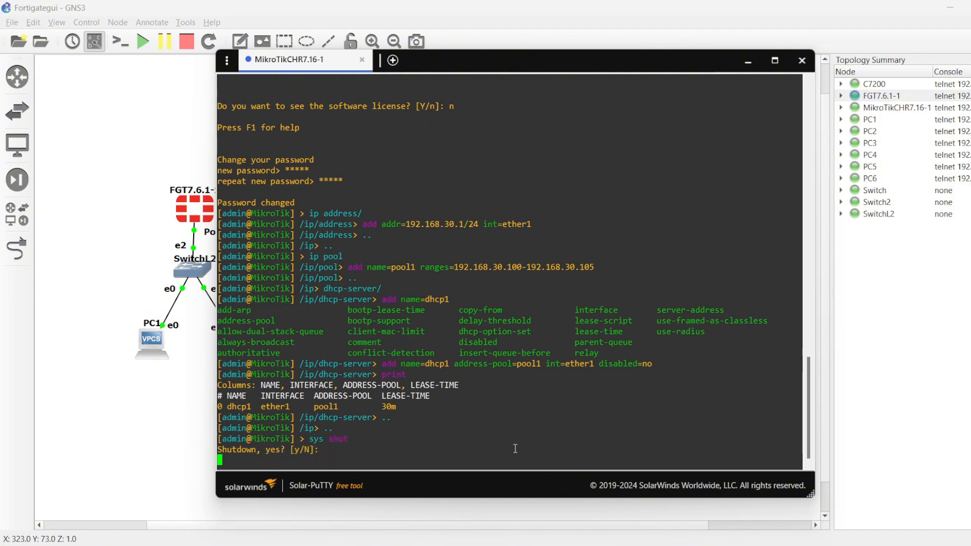
pyautogui.press('y')
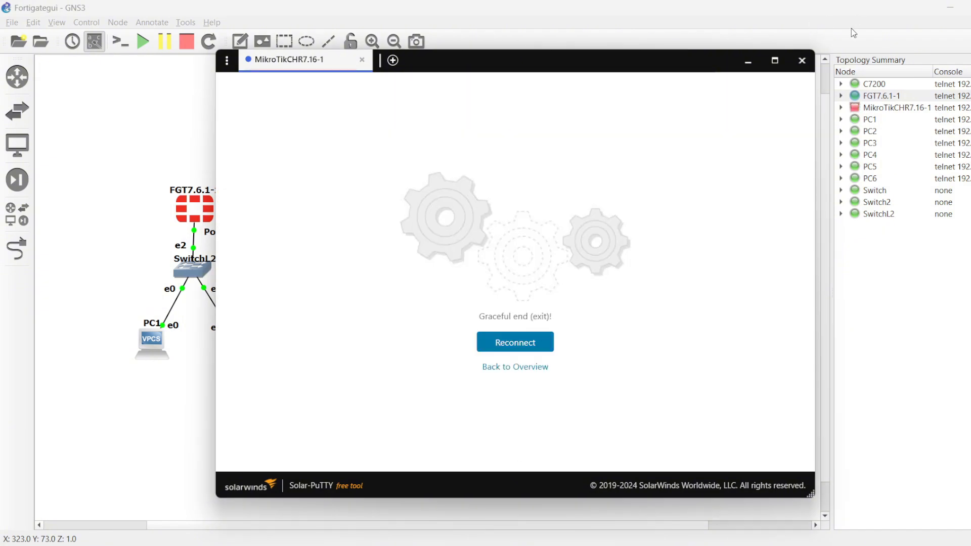
pyautogui.click(802, 60)
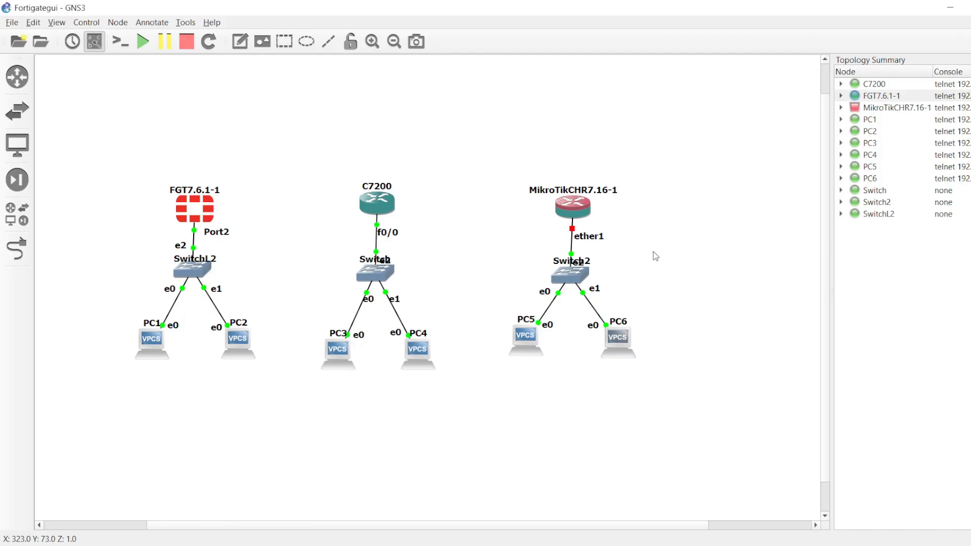
# Step: Stop the PC5 and PC6 nodes in the topology
pyautogui.rightClick(520, 341)
pyautogui.click(529, 112)
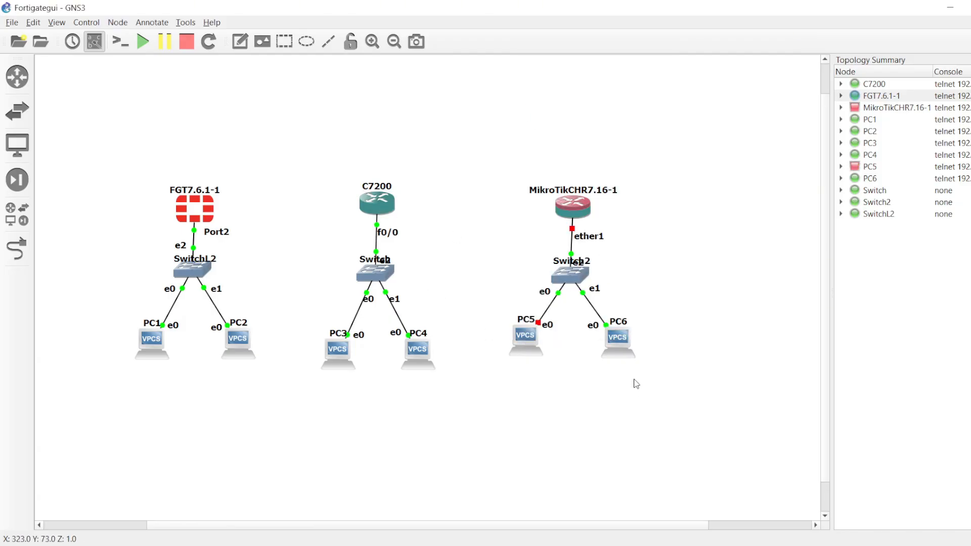
pyautogui.rightClick(623, 354)
pyautogui.click(638, 115)
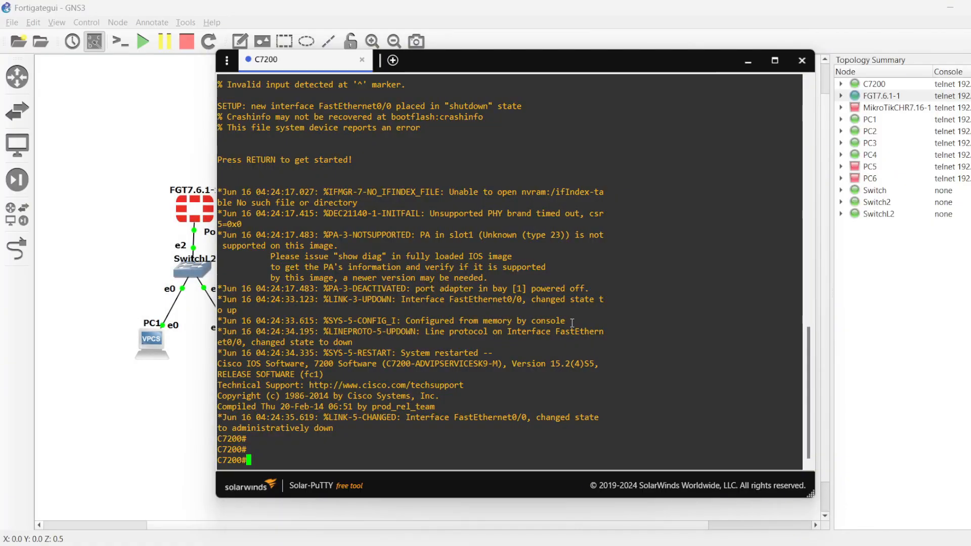
pyautogui.write('ip dhc')
pyautogui.press('BackSpace')
pyautogui.press('BackSpace')
pyautogui.press('BackSpace')
pyautogui.write('int')
pyautogui.press('BackSpace')
pyautogui.press('BackSpace')
pyautogui.press('BackSpace')
pyautogui.press('BackSpace')
pyautogui.press('BackSpace')
pyautogui.press('BackSpace')
pyautogui.press('BackSpace')
# Step: Show the C7200's interface summary with sh ip int brief
pyautogui.write('sh ip int brief')
pyautogui.press('Return')
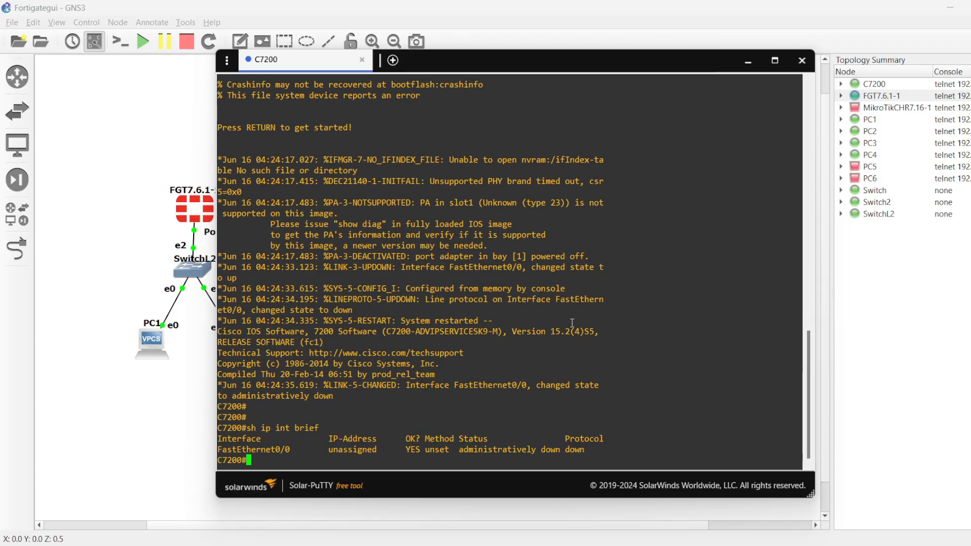
# Step: In the C7200's configuration mode, assign interface fa0/0 the IP address 192.168.20.1 with mask 255.255.255.0
pyautogui.write('conf t')
pyautogui.press('Return')
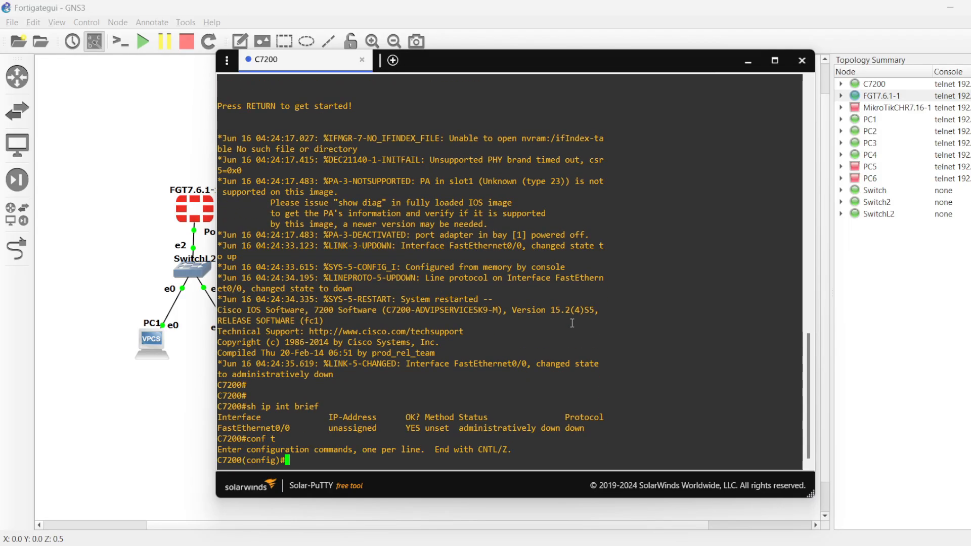
pyautogui.write('int fa0/0')
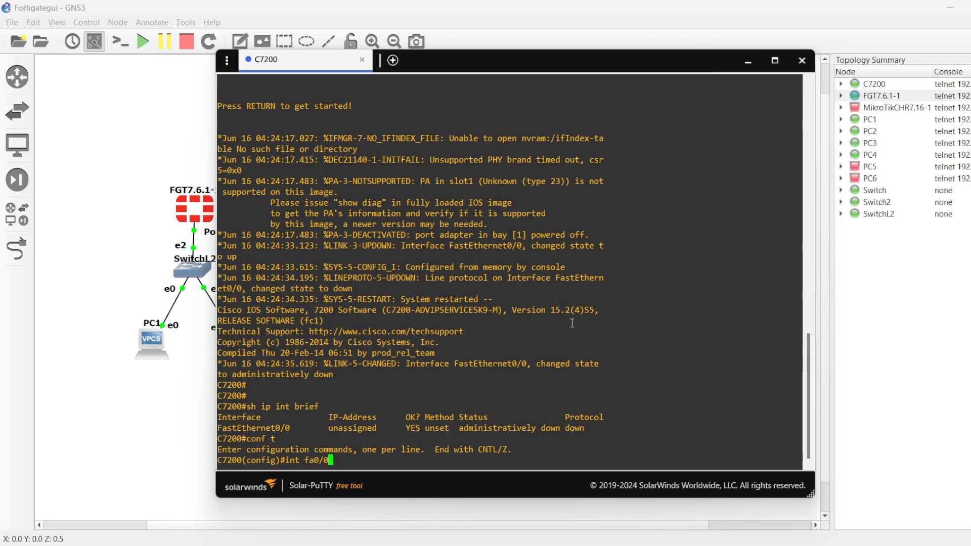
pyautogui.press('Return')
pyautogui.write('i')
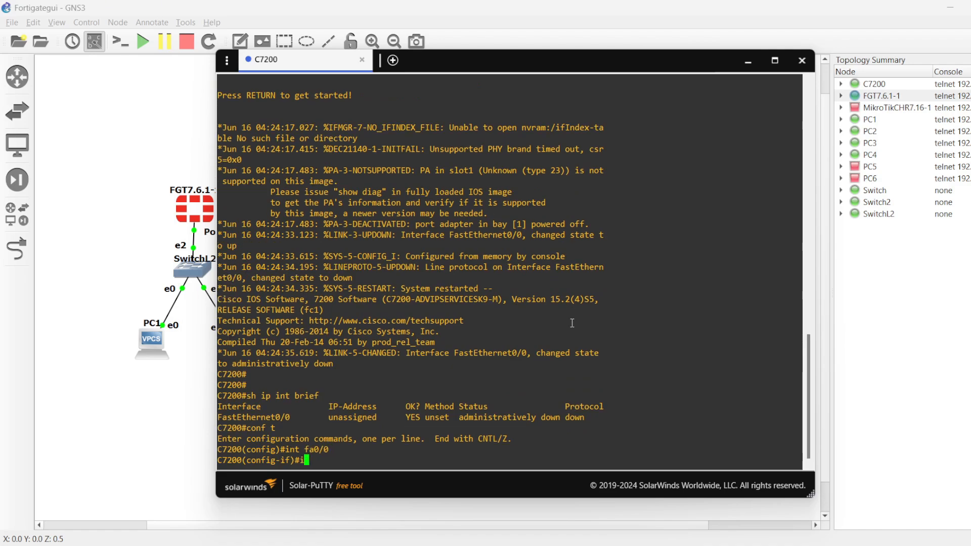
pyautogui.write('p address 192.168.3')
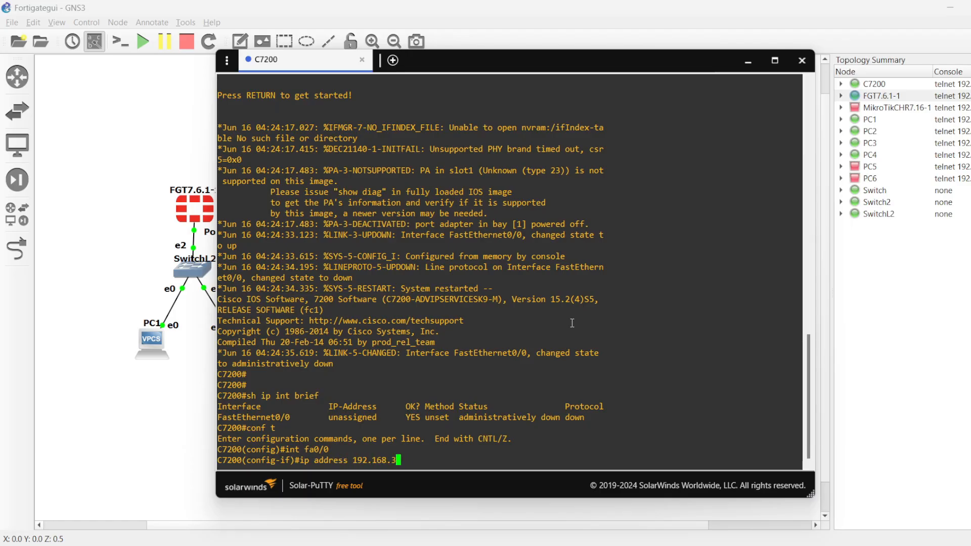
pyautogui.press('BackSpace')
pyautogui.write('20.1 w')
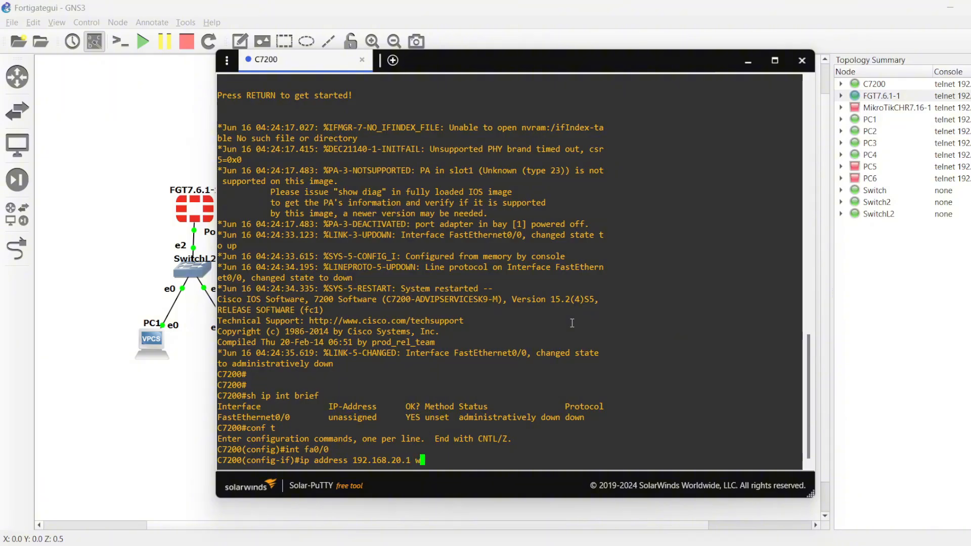
pyautogui.press('BackSpace')
pyautogui.write('255.255.255.0')
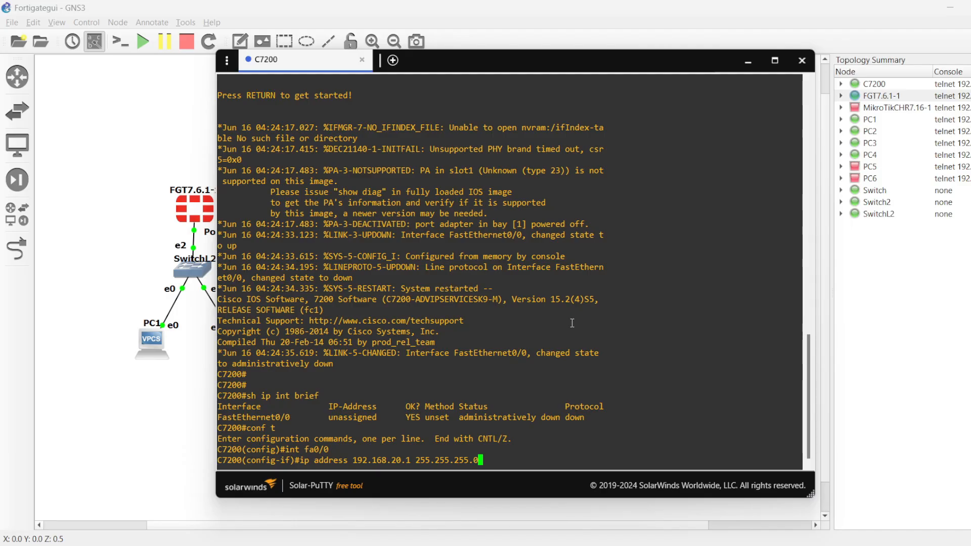
pyautogui.press('Return')
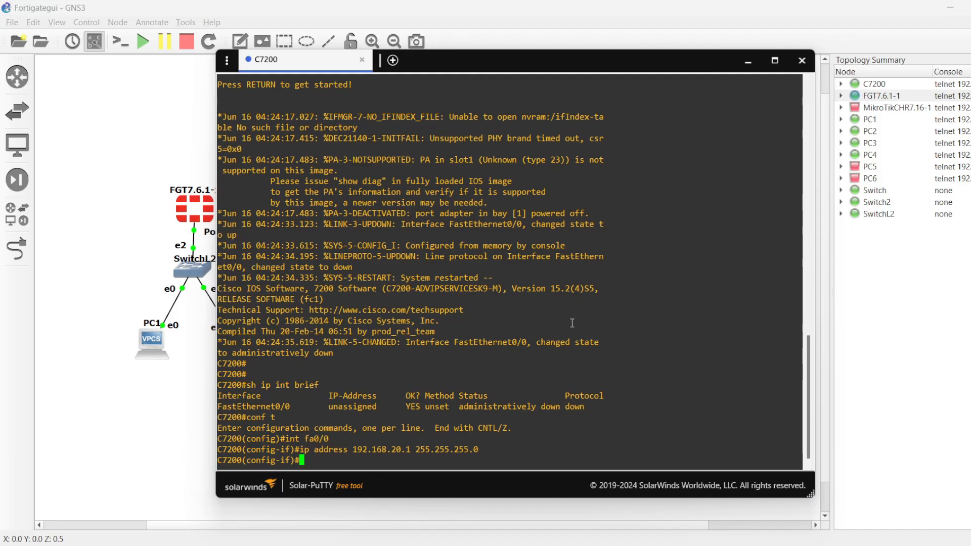
# Step: Enable the fa0/0 interface with no shut and leave configuration mode with end
pyautogui.write('no shut')
pyautogui.press('Return')
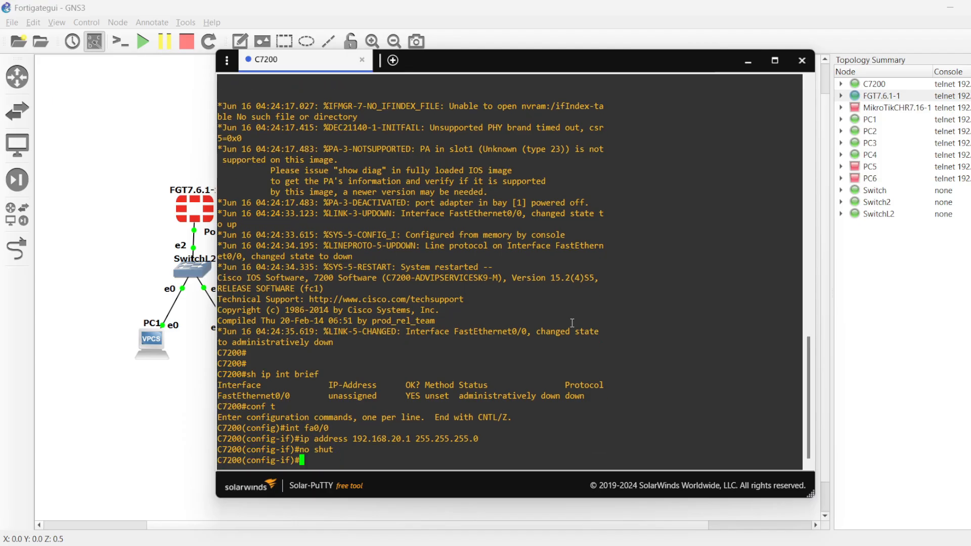
pyautogui.write('end')
pyautogui.press('Return')
# Step: Enter global configuration mode and create a DHCP pool named nas1 with ip dhcp pool nas1
pyautogui.write('conf t')
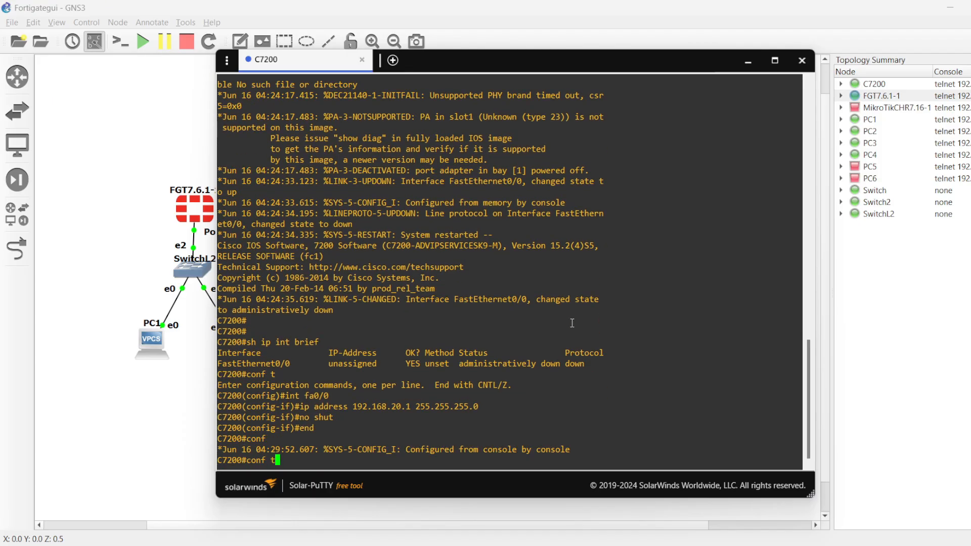
pyautogui.press('Return')
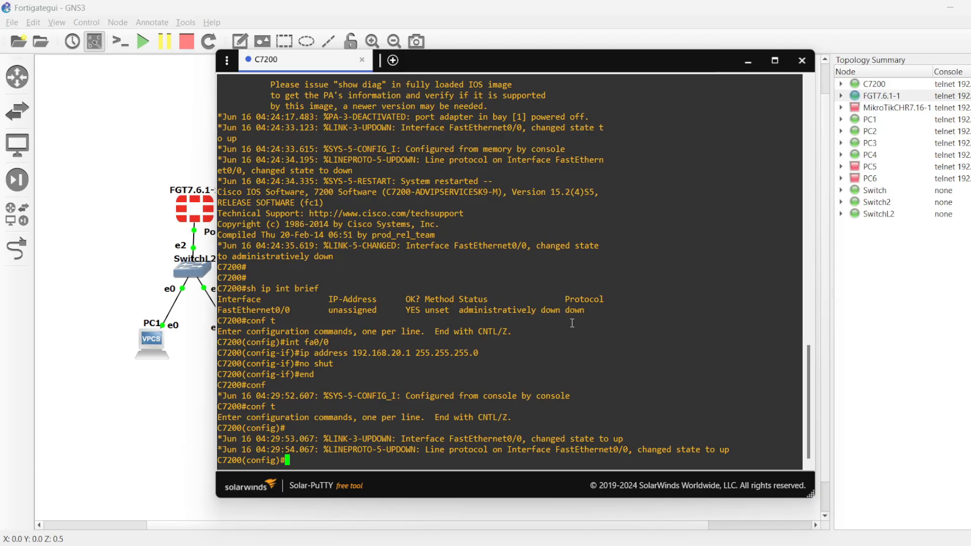
pyautogui.write('ip dhcp pool nas1')
pyautogui.press('Return')
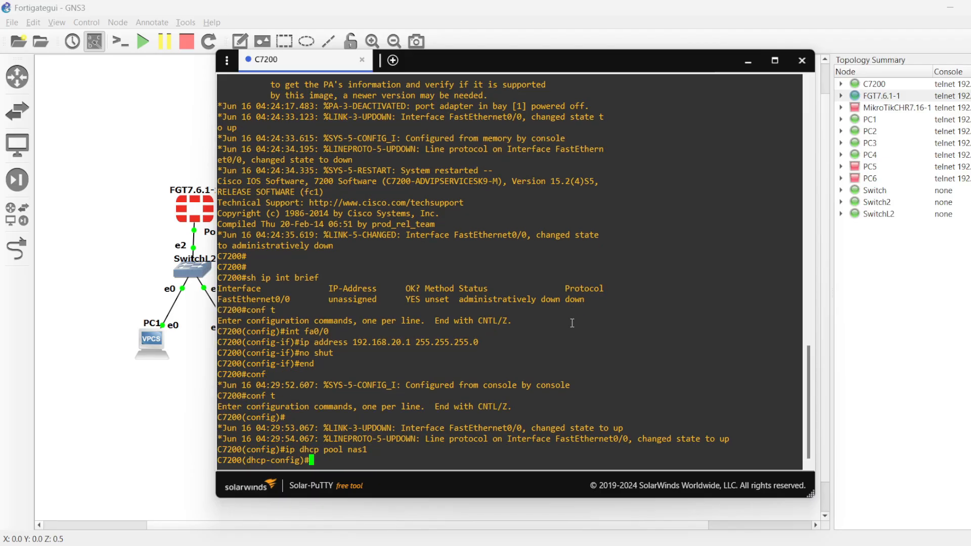
# Step: Set the DHCP pool's network to 192.168.20.0 with mask 255.255.255.0
pyautogui.write('network 192.168.')
pyautogui.moveTo(351, 342); pyautogui.dragTo(411, 342)
pyautogui.click(417, 451)
pyautogui.write('20.0 2')
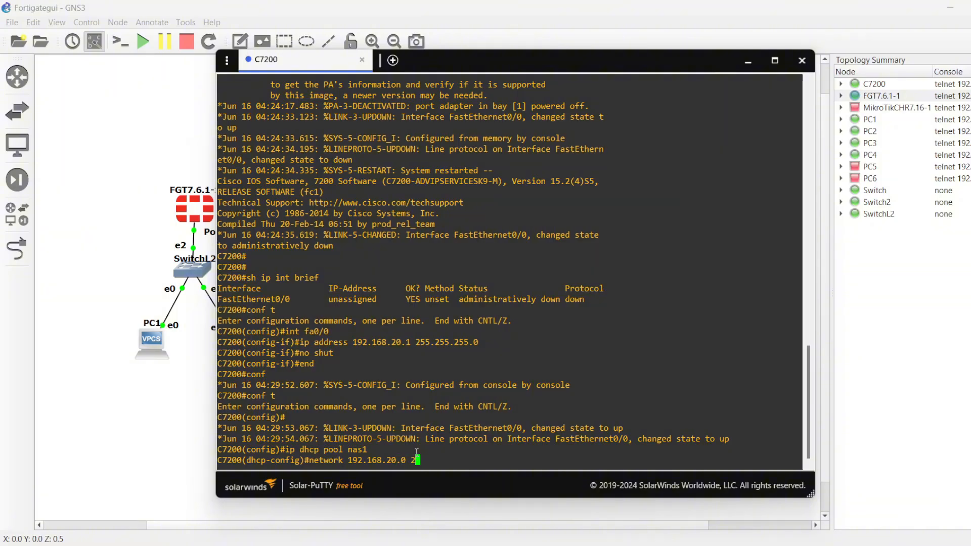
pyautogui.write('55.255.255.0')
pyautogui.press('Return')
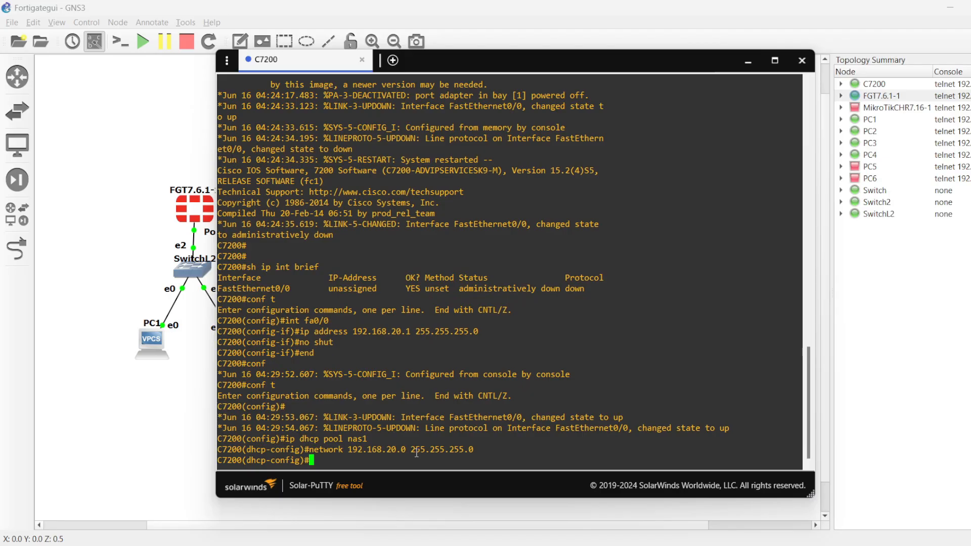
# Step: Set the pool's default-router to 192.168.20.1 and leave configuration mode with end
pyautogui.write('default')
pyautogui.press('Tab')
pyautogui.write('192.1')
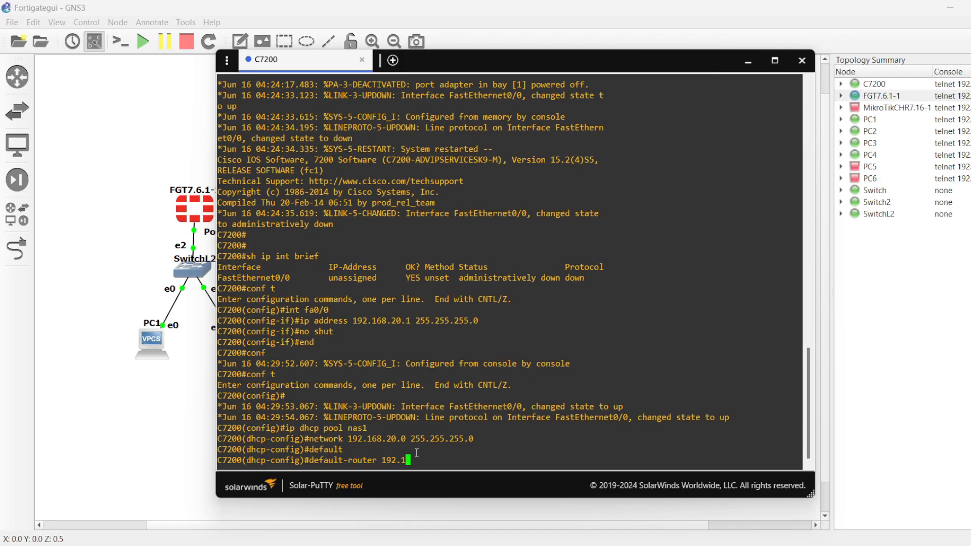
pyautogui.write('68.20.1')
pyautogui.press('Return')
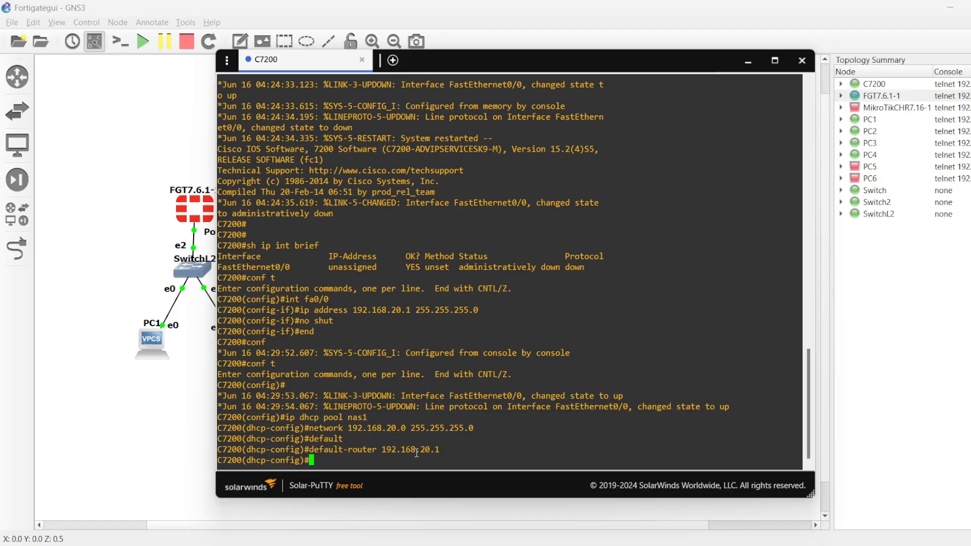
pyautogui.write('end')
pyautogui.press('Return')
# Step: In global configuration mode, exclude addresses 192.168.20.2 to 192.168.20.100 from DHCP with ip dhcp excluded-address, and exit with end
pyautogui.write('n')
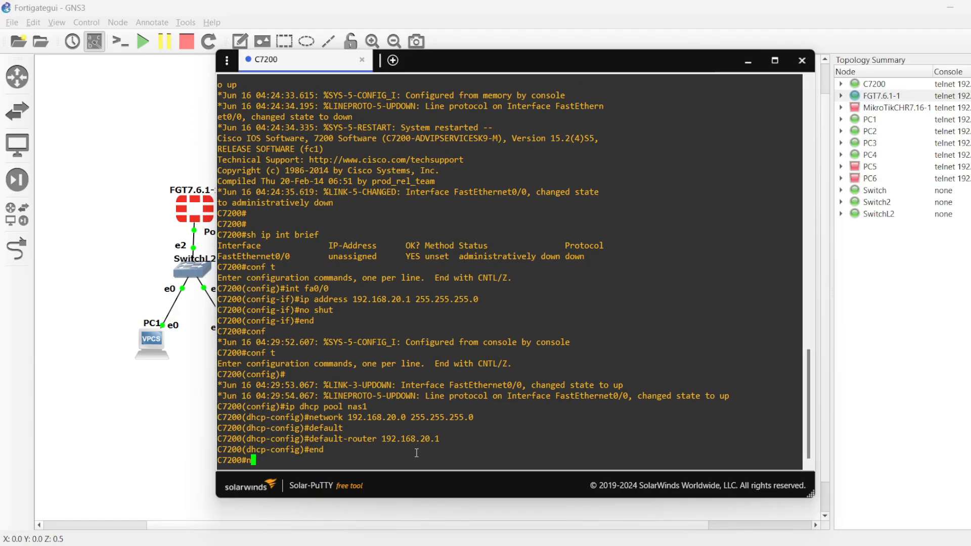
pyautogui.press('BackSpace')
pyautogui.write('co')
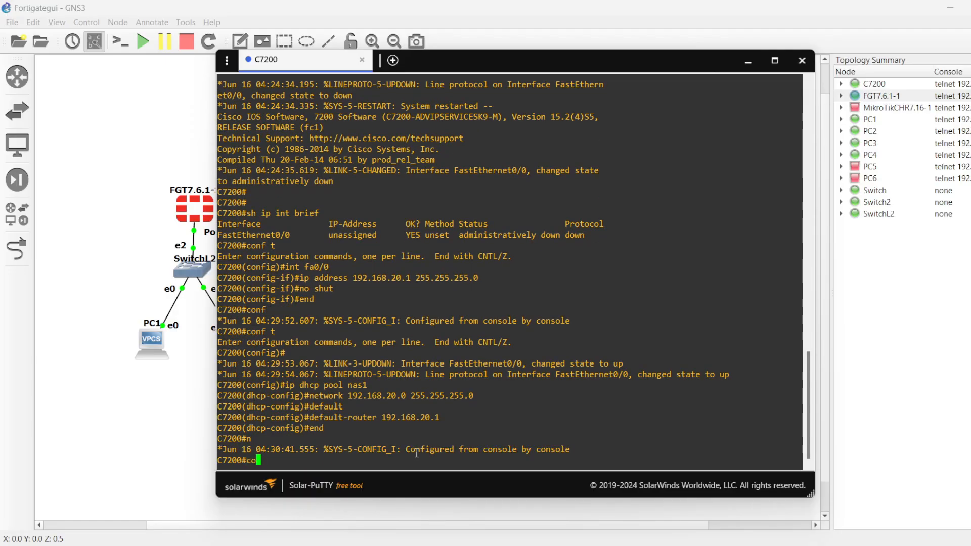
pyautogui.write('nf t')
pyautogui.press('Return')
pyautogui.write('ip')
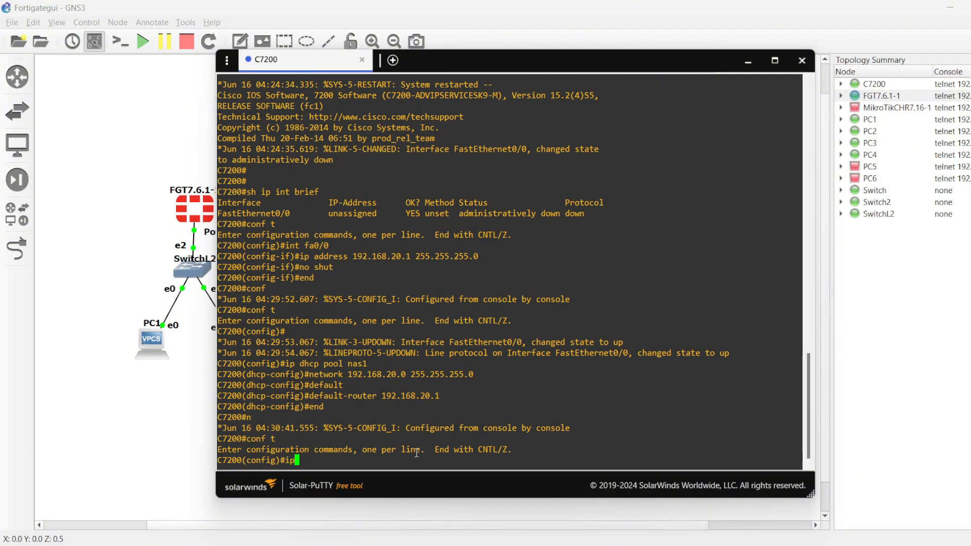
pyautogui.write(' dhcp excl')
pyautogui.press('Tab')
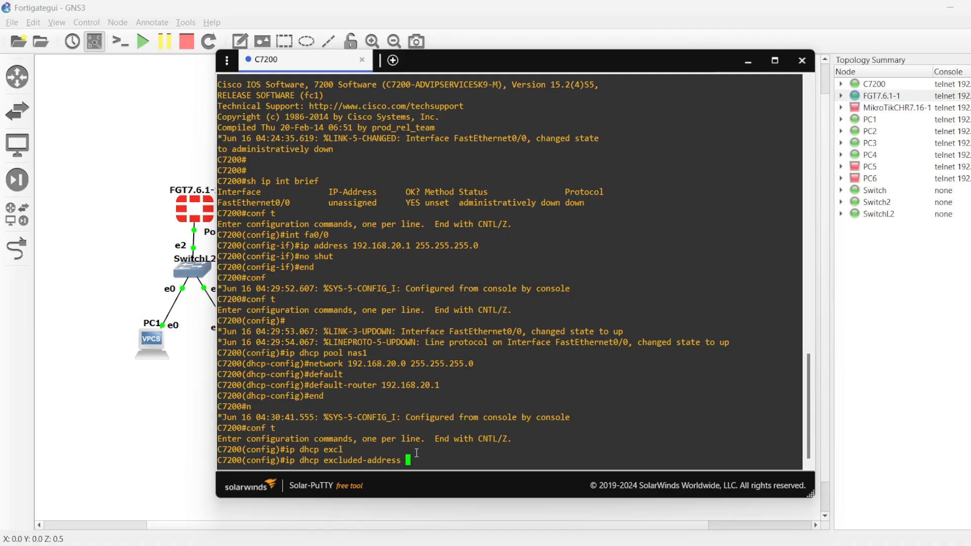
pyautogui.write('192.168')
pyautogui.write('.1')
pyautogui.press('BackSpace')
pyautogui.write('20.1')
pyautogui.press('BackSpace')
pyautogui.press('BackSpace')
pyautogui.write('2-1')
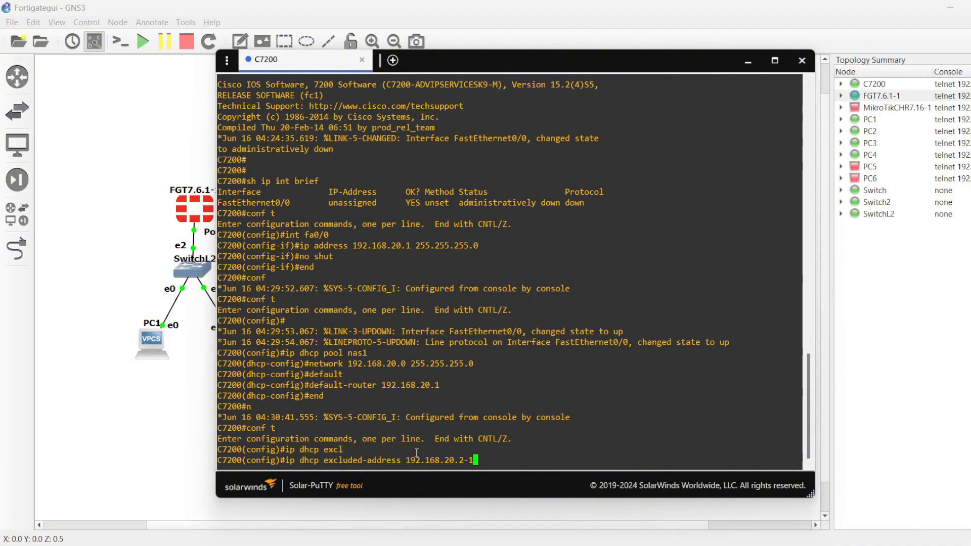
pyautogui.press('BackSpace')
pyautogui.write('192.168')
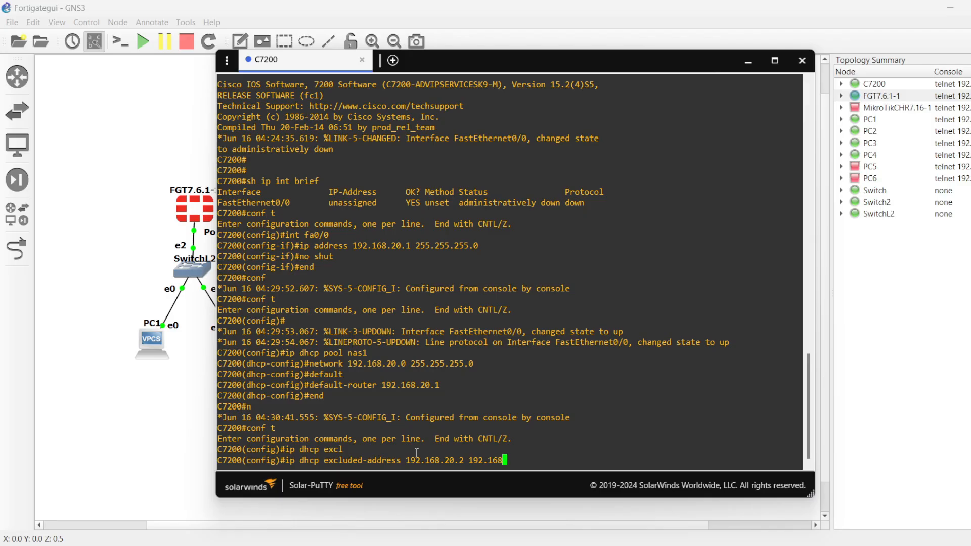
pyautogui.write('.20.100')
pyautogui.press('Return')
pyautogui.write('end')
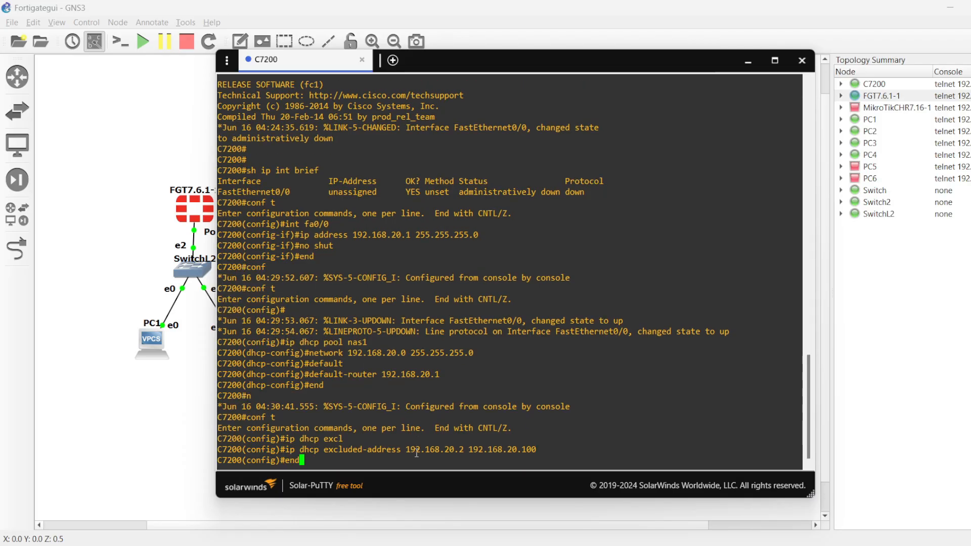
pyautogui.press('Return')
# Step: Try to filter the running configuration by piping sh running-config to ipdhcp and to ip dhcp
pyautogui.write('sh')
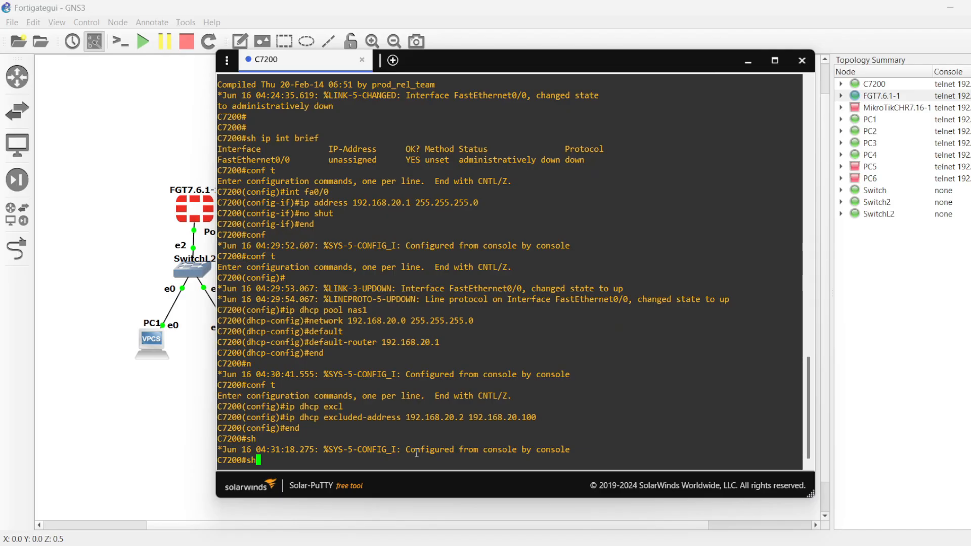
pyautogui.write(' runn')
pyautogui.press('Tab')
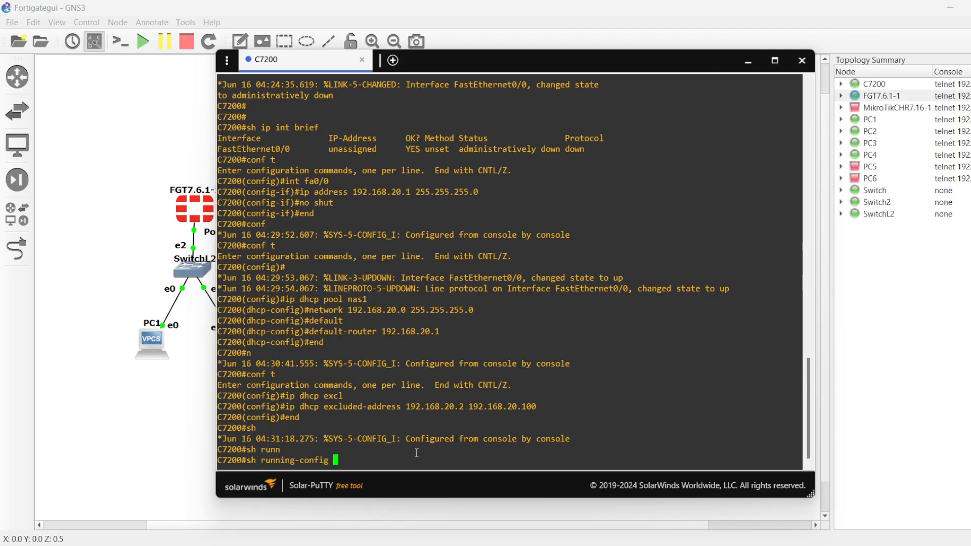
pyautogui.write('| ipdhcp')
pyautogui.press('Return')
pyautogui.press('Up')
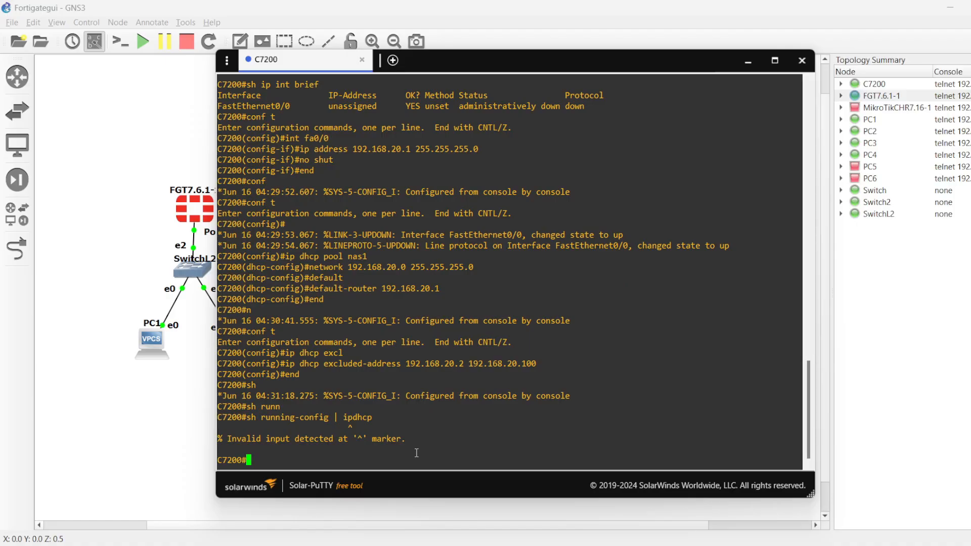
pyautogui.press('Left')
pyautogui.press('Left')
pyautogui.press('Left')
pyautogui.press('Left')
pyautogui.press('Return')
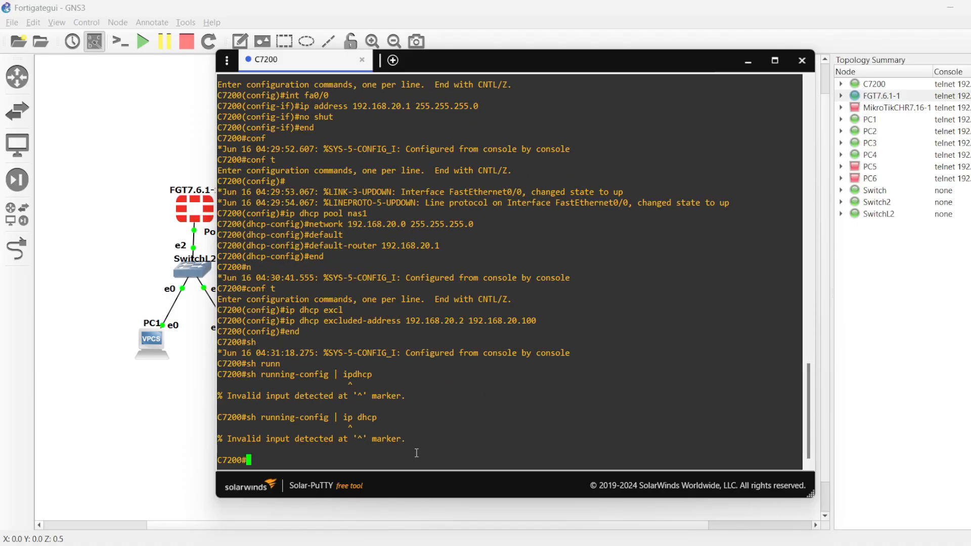
# Step: Show the DHCP lines of the configuration with sh running-config | include ip dhcp and check the pool line
pyautogui.press('Up')
pyautogui.press('Left')
pyautogui.press('Left')
pyautogui.press('Left')
pyautogui.press('Left')
pyautogui.press('Left')
pyautogui.press('Left')
pyautogui.press('Left')
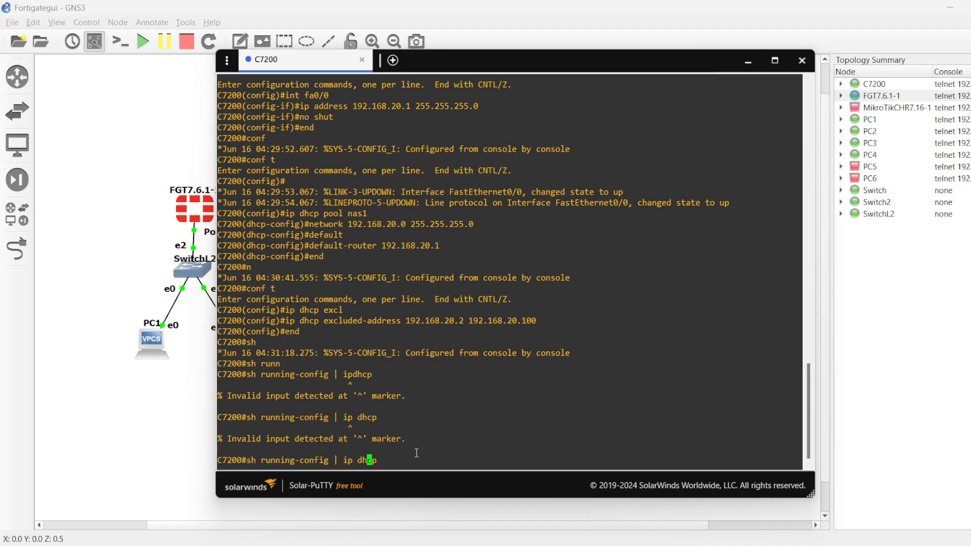
pyautogui.write('i')
pyautogui.write('nclude i')
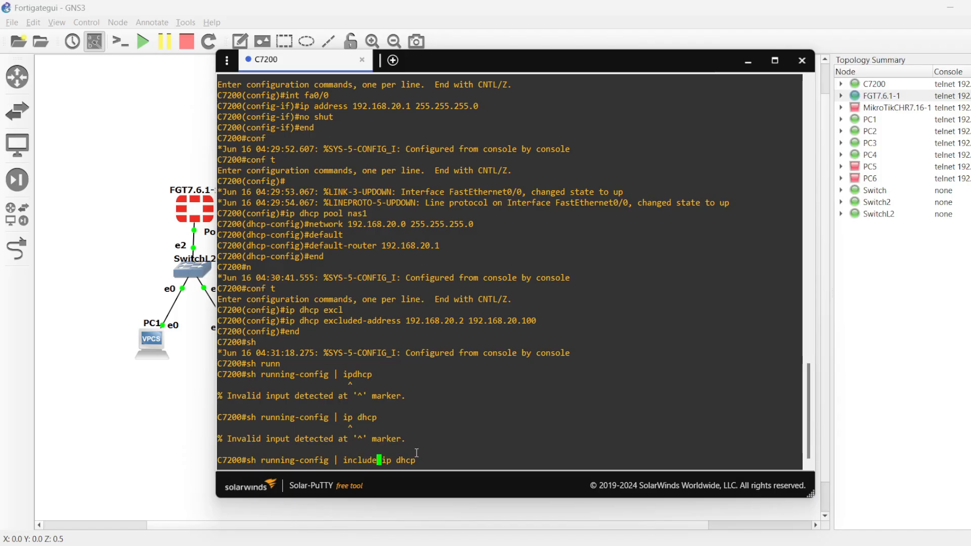
pyautogui.press('Return')
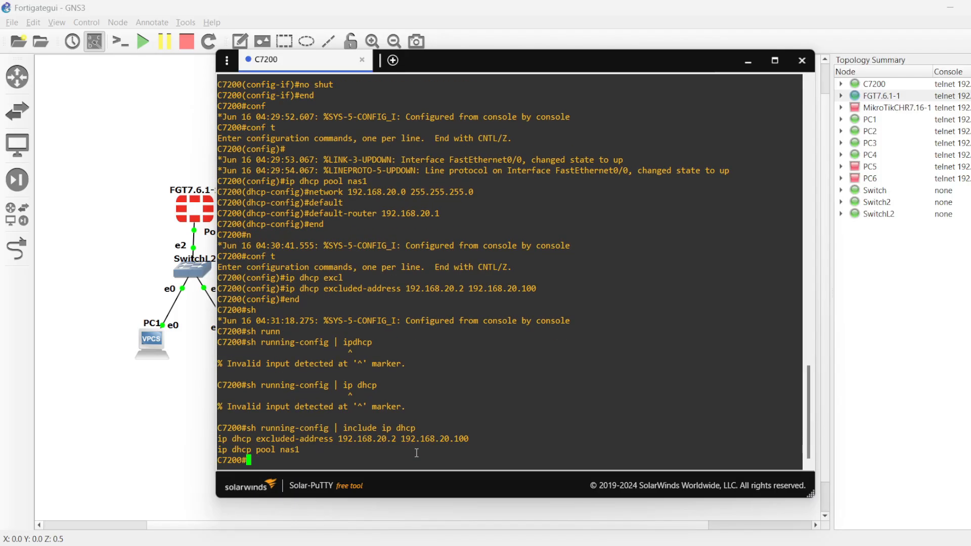
pyautogui.tripleClick(305, 451)
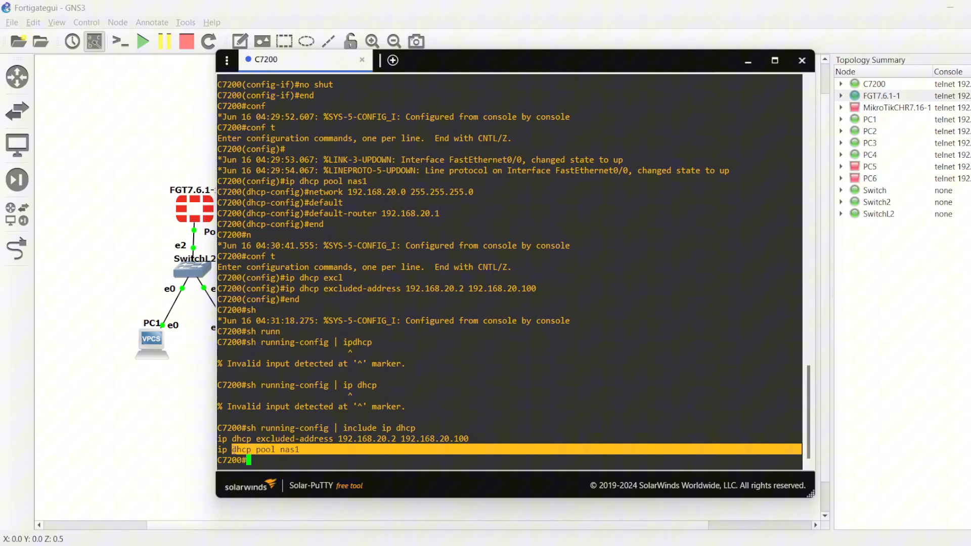
pyautogui.click(291, 449)
# Step: Return to the topology and open the consoles of PC3 and PC4
pyautogui.click(215, 380)
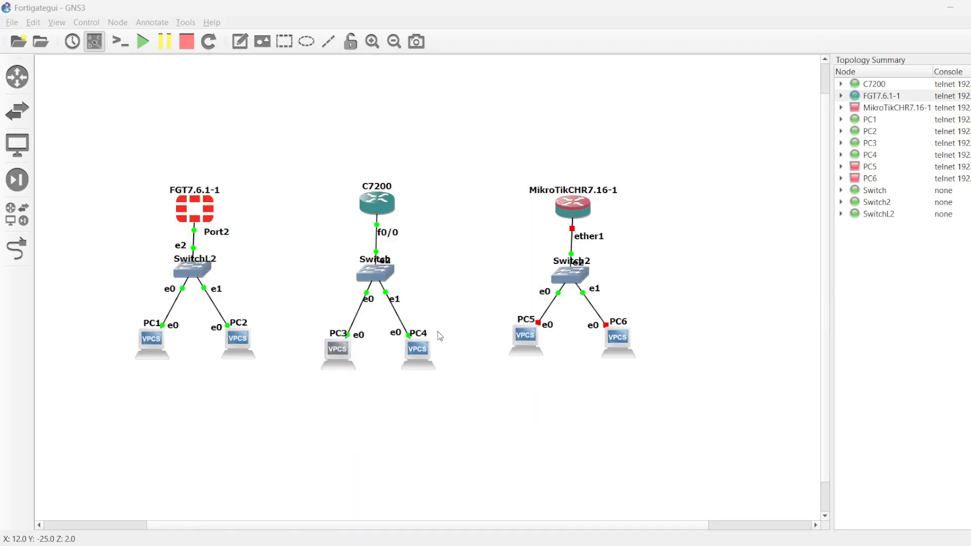
pyautogui.click(769, 544)
pyautogui.click(190, 371)
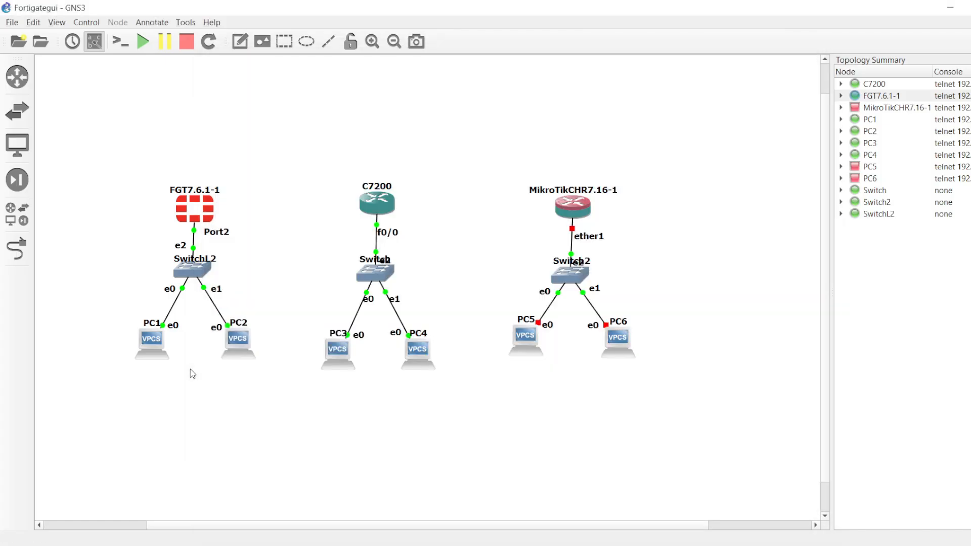
pyautogui.doubleClick(425, 353)
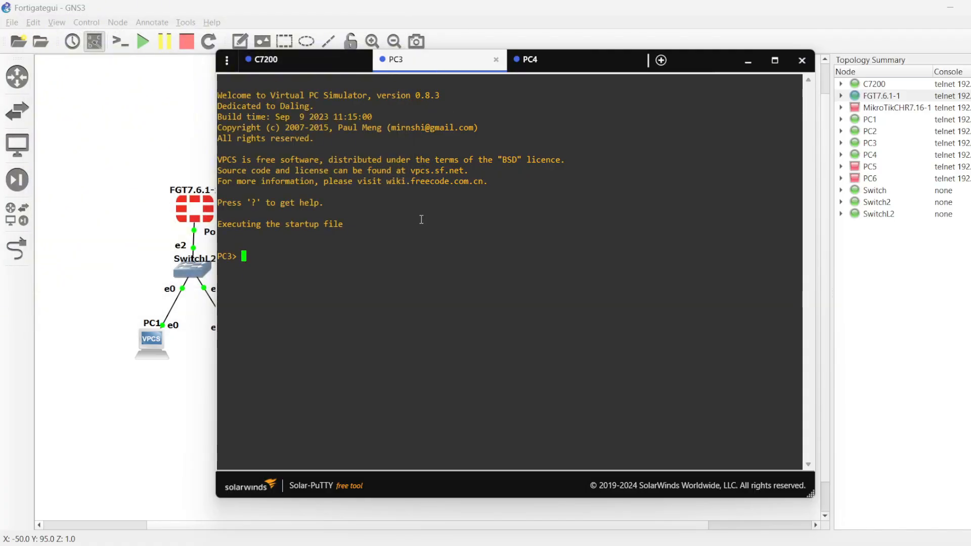
# Step: Request a DHCP lease on PC3 and on PC4 with the ip dhcp command
pyautogui.write('ip dhcp')
pyautogui.press('Return')
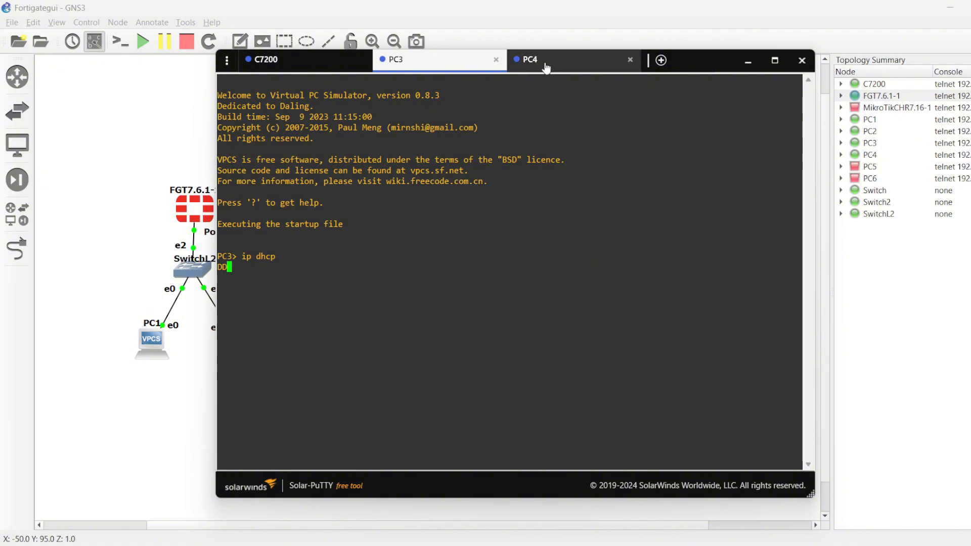
pyautogui.click(547, 66)
pyautogui.write('ip ')
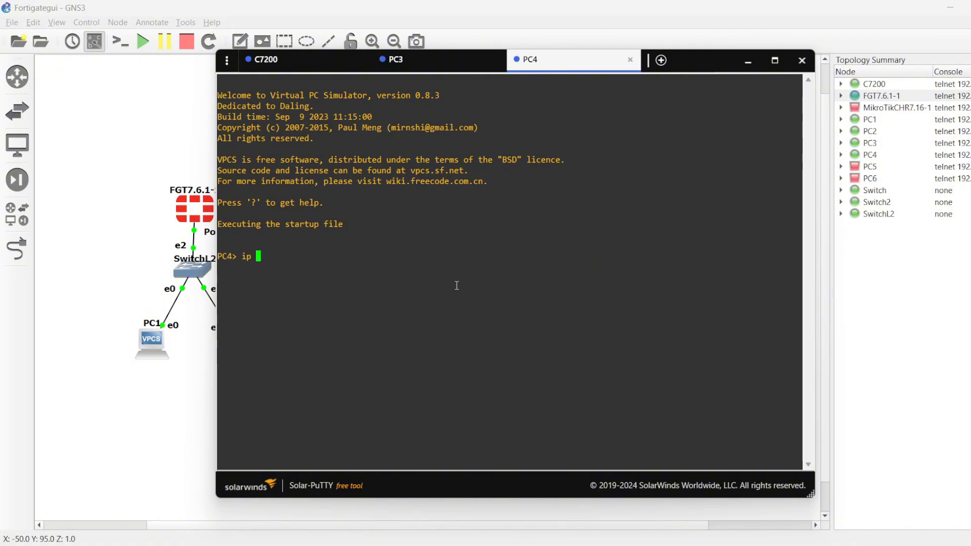
pyautogui.write('dhcp')
pyautogui.press('Return')
# Step: Check the leased address and gateway on PC3 and PC4 against the excluded-address range in the C7200 console
pyautogui.click(436, 70)
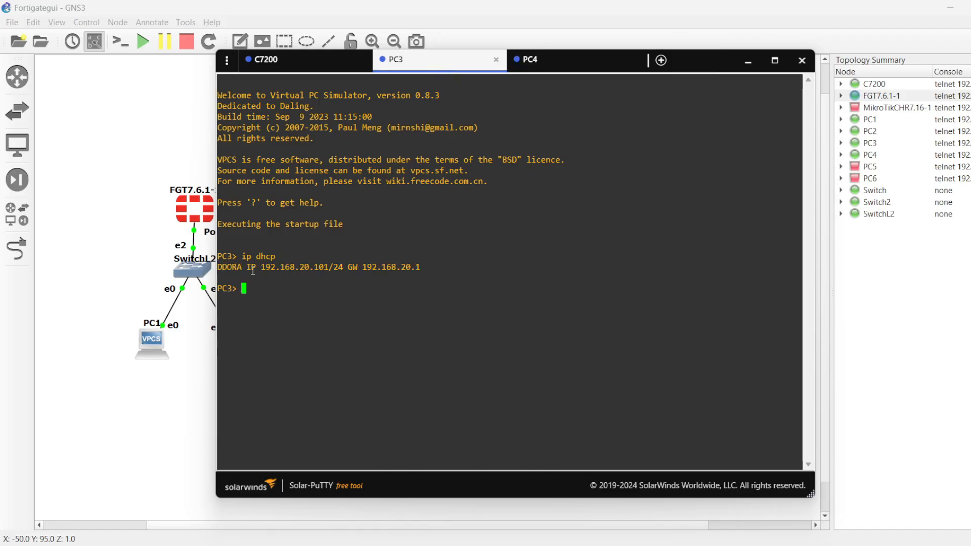
pyautogui.moveTo(253, 270); pyautogui.dragTo(337, 267)
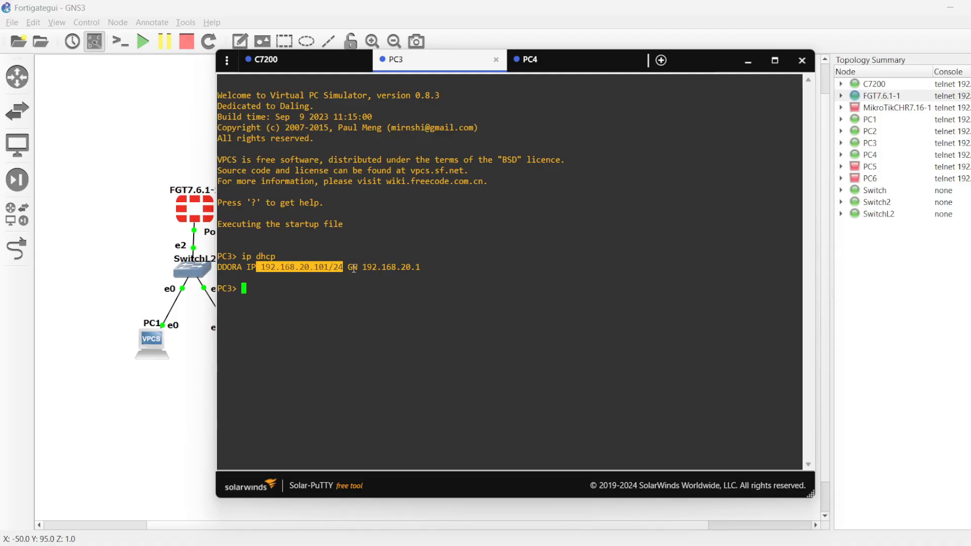
pyautogui.moveTo(349, 267); pyautogui.dragTo(419, 273)
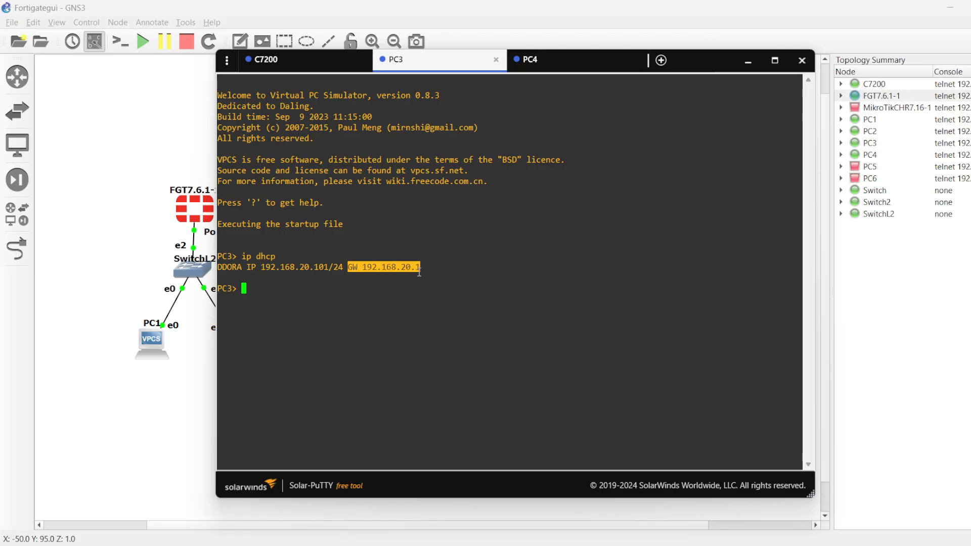
pyautogui.click(537, 67)
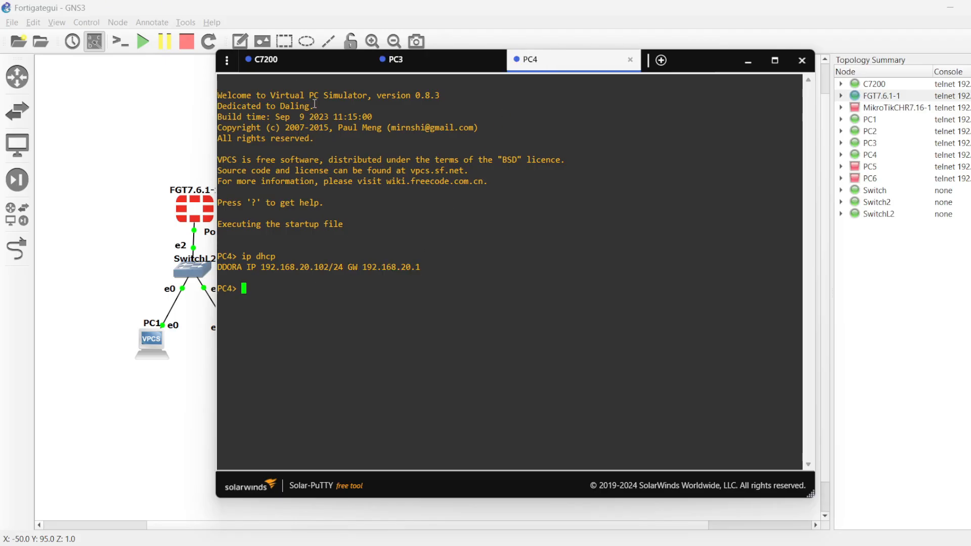
pyautogui.click(291, 63)
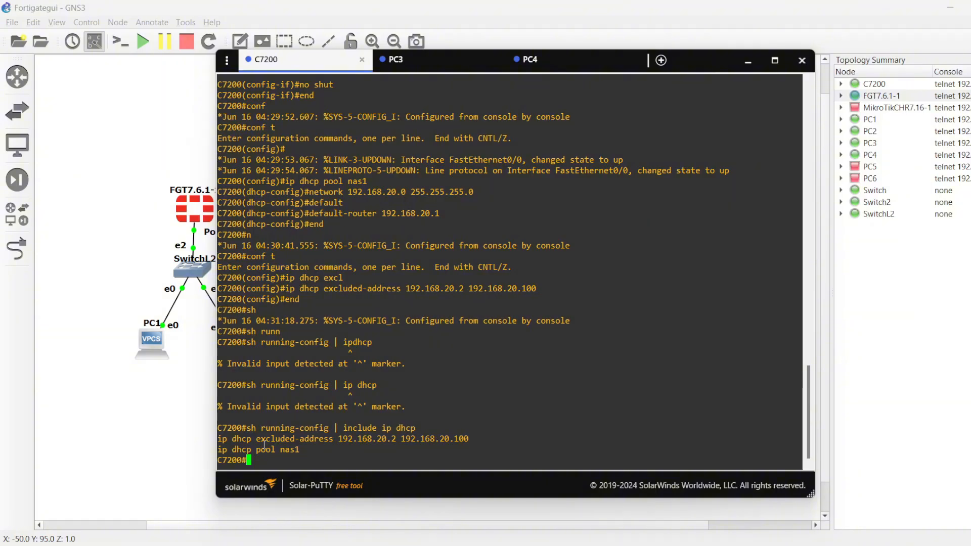
pyautogui.moveTo(256, 439); pyautogui.dragTo(472, 439)
# Step: From PC3, ping PC4 at 192.168.20.102 and stop the ping after a few replies
pyautogui.click(420, 63)
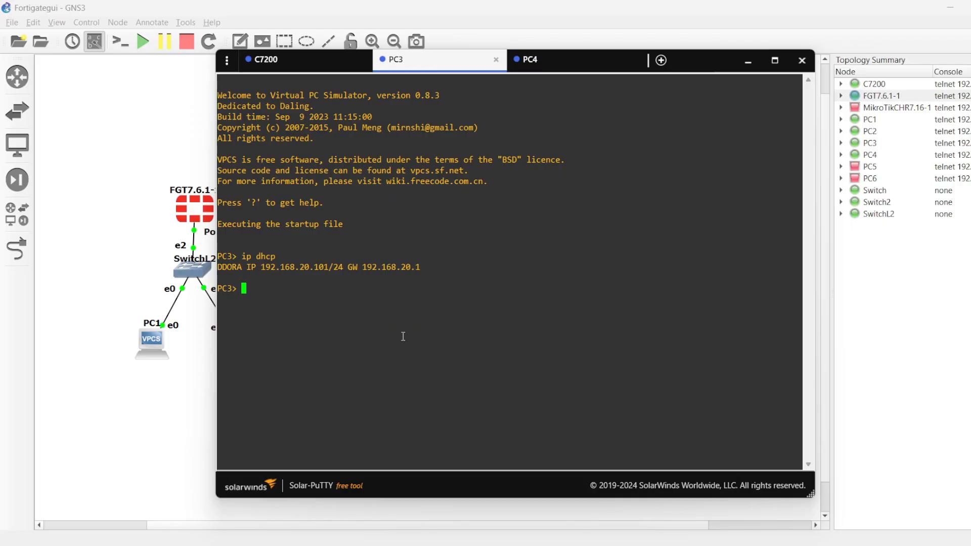
pyautogui.write('ping 192.168.20.102')
pyautogui.press('Return')
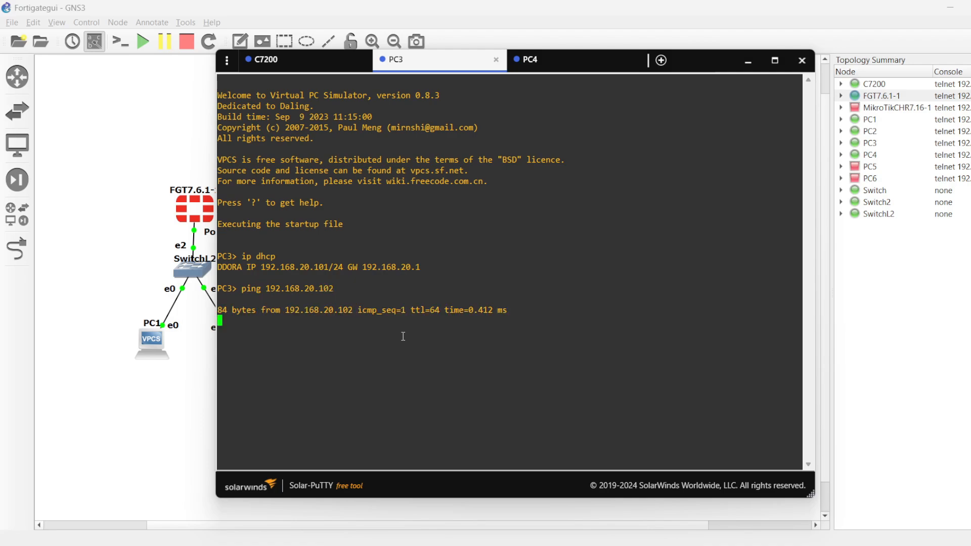
pyautogui.hotkey('ctrl', 'c')
# Step: From PC3, ping the gateway at 192.168.20.1, correcting the mistyped address, and stop the ping
pyautogui.press('Up')
pyautogui.press('BackSpace')
pyautogui.press('BackSpace')
pyautogui.press('BackSpace')
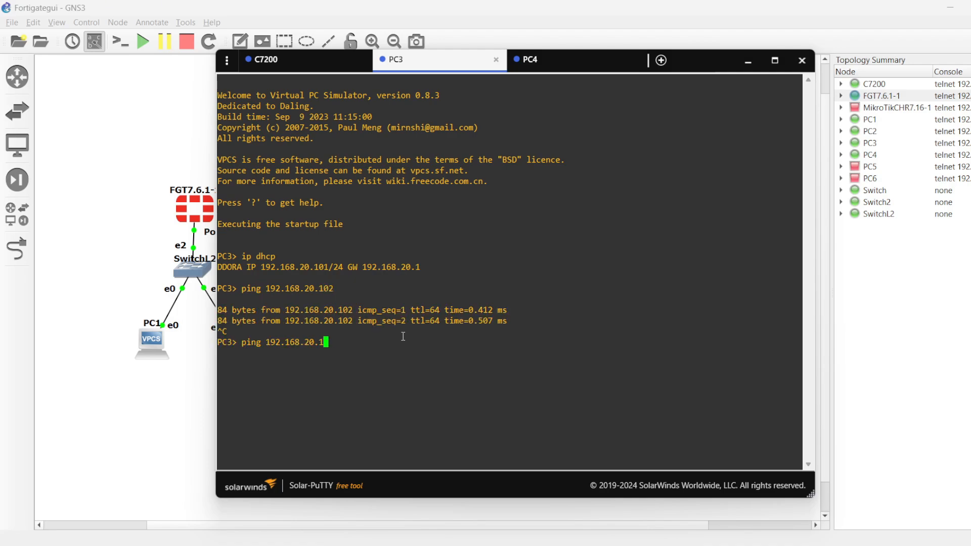
pyautogui.write('.1')
pyautogui.press('Return')
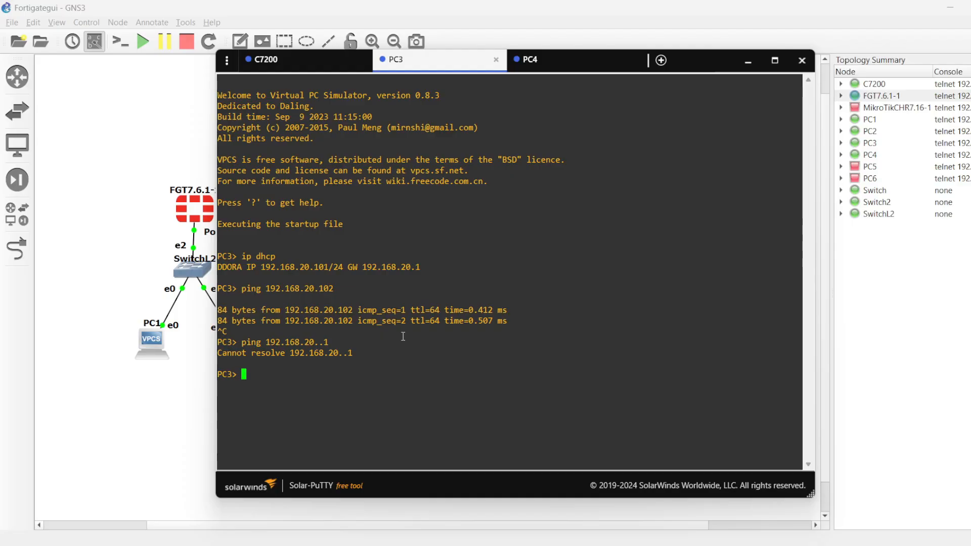
pyautogui.press('Up')
pyautogui.press('Left')
pyautogui.press('Left')
pyautogui.press('BackSpace')
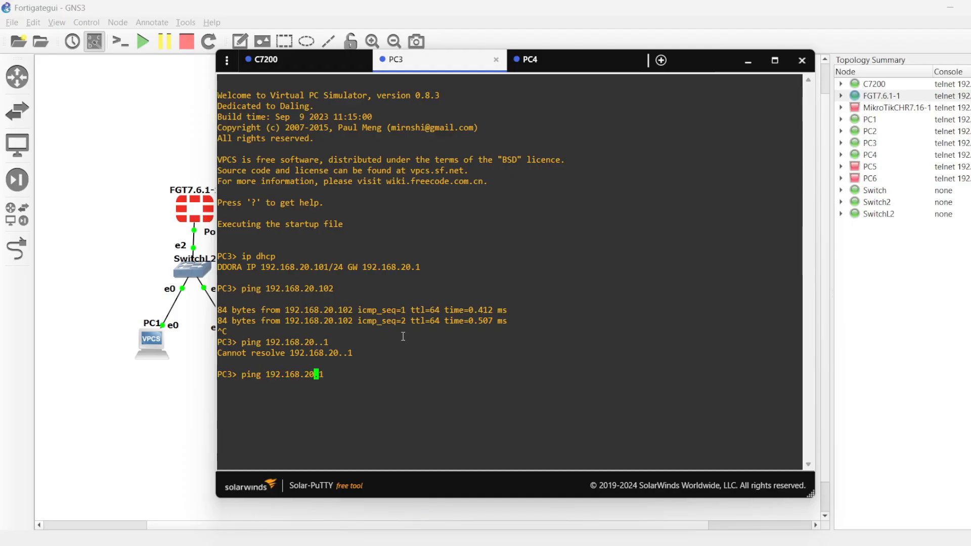
pyautogui.press('Return')
pyautogui.hotkey('ctrl', 'c')
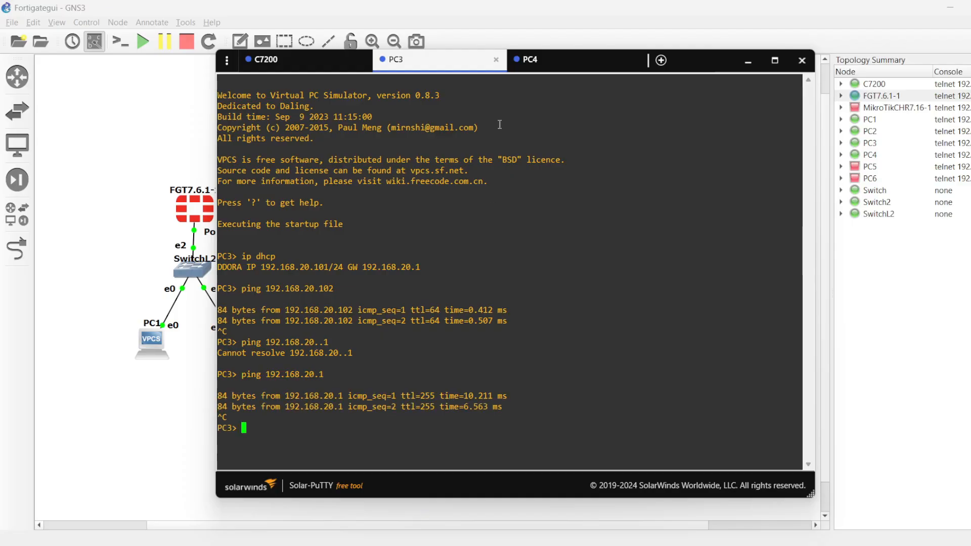
# Step: From PC4, ping PC3 at 192.168.20.101 and stop the ping
pyautogui.click(536, 60)
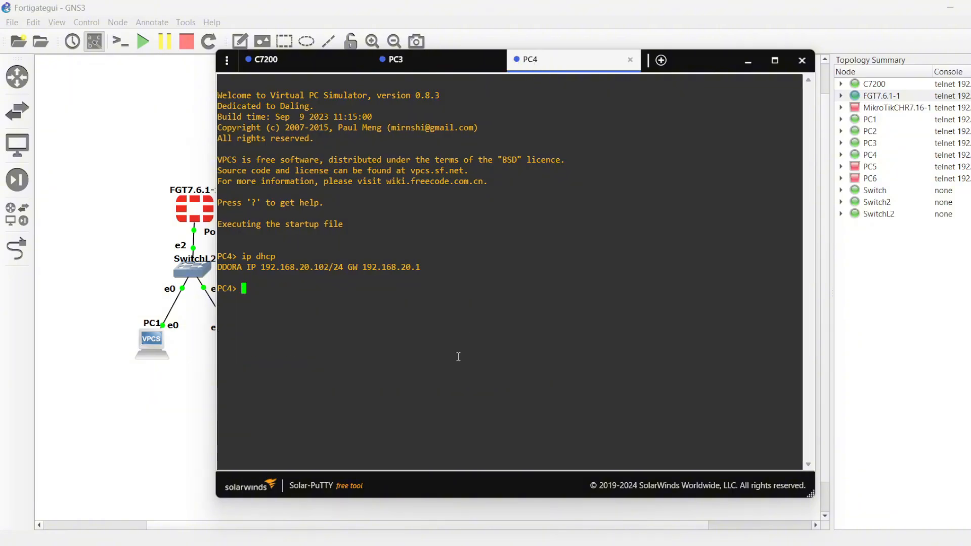
pyautogui.write('ping 192.168.20.101')
pyautogui.press('Return')
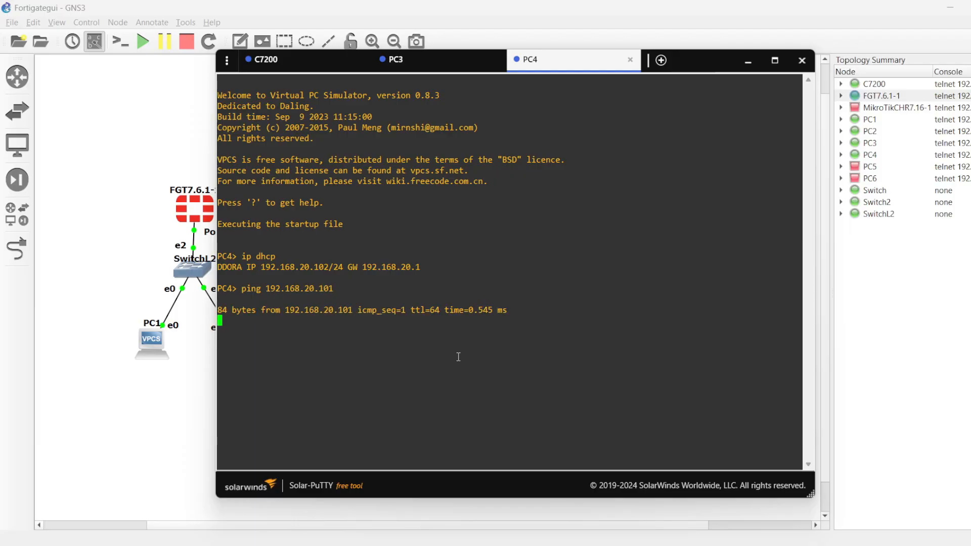
pyautogui.hotkey('ctrl', 'c')
# Step: Close the console window and stop the C7200, PC4 and PC3 nodes in the topology
pyautogui.click(328, 61)
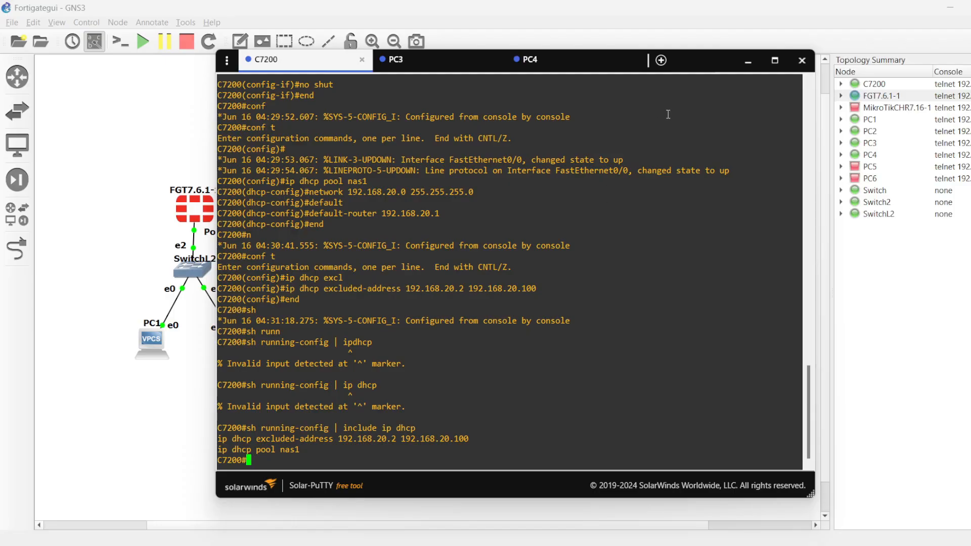
pyautogui.click(434, 60)
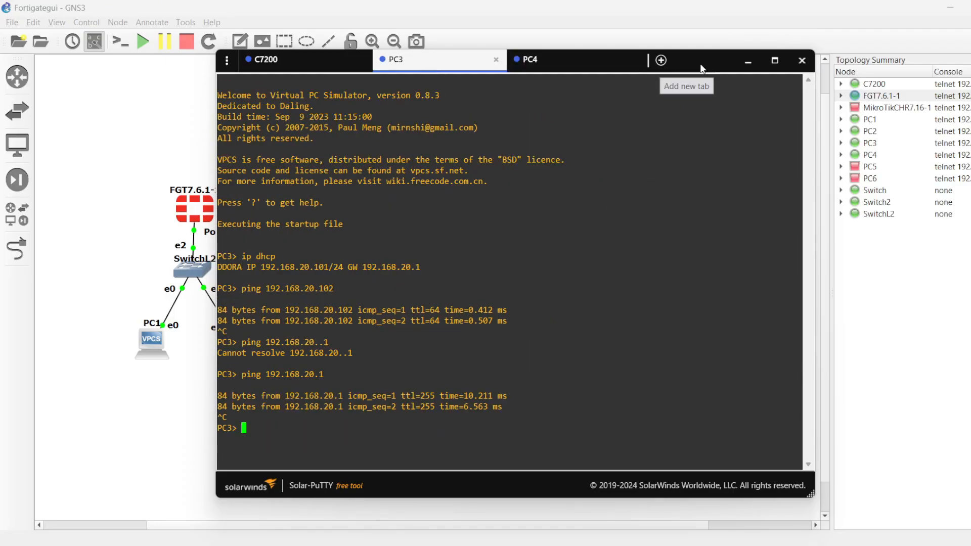
pyautogui.click(800, 62)
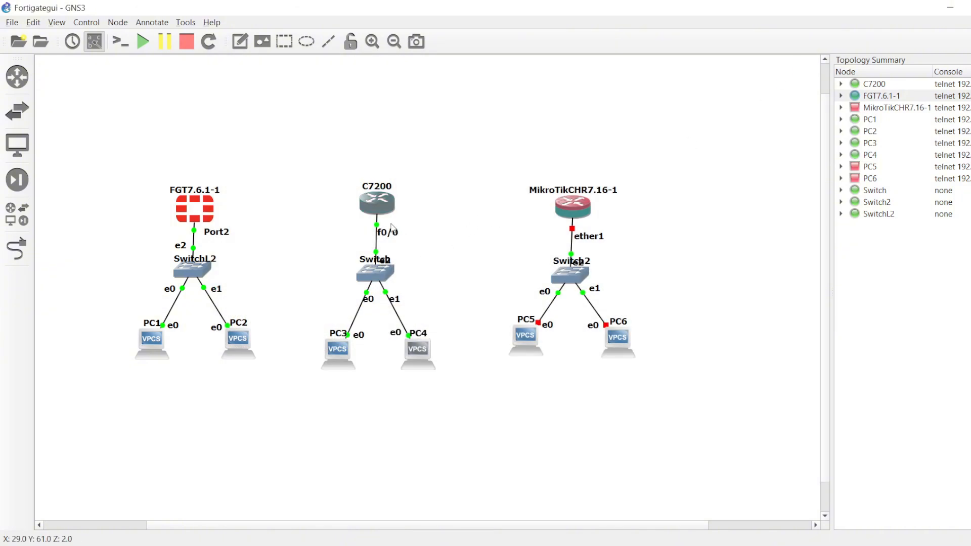
pyautogui.rightClick(381, 213)
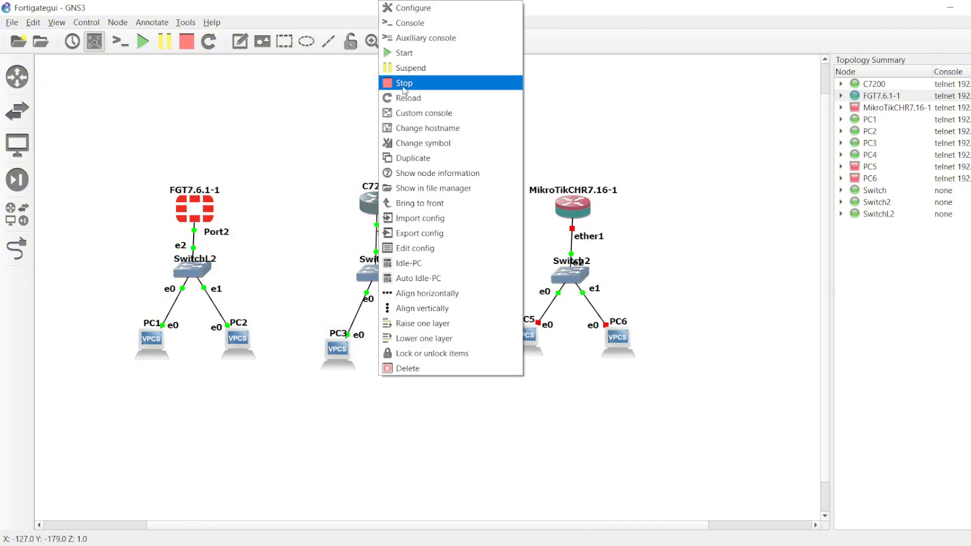
pyautogui.click(404, 82)
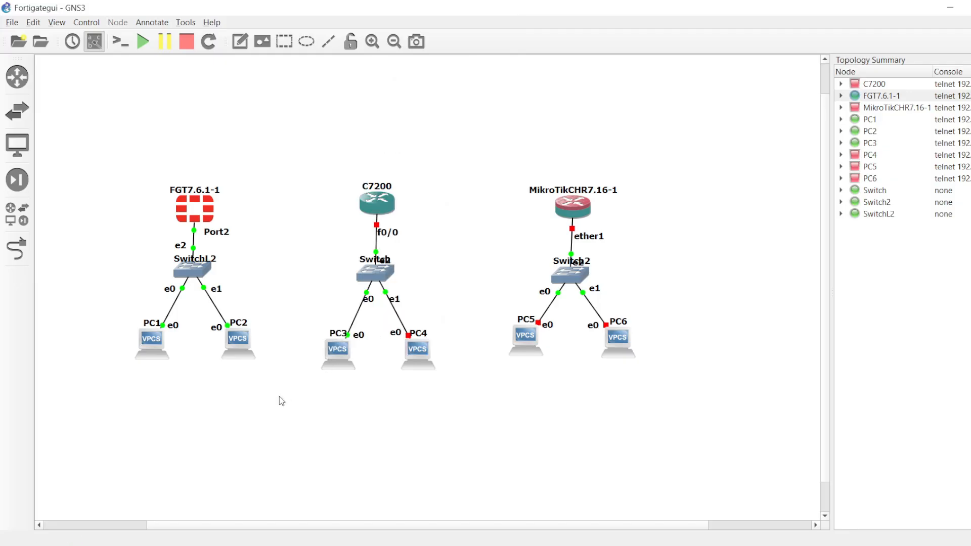
pyautogui.rightClick(324, 363)
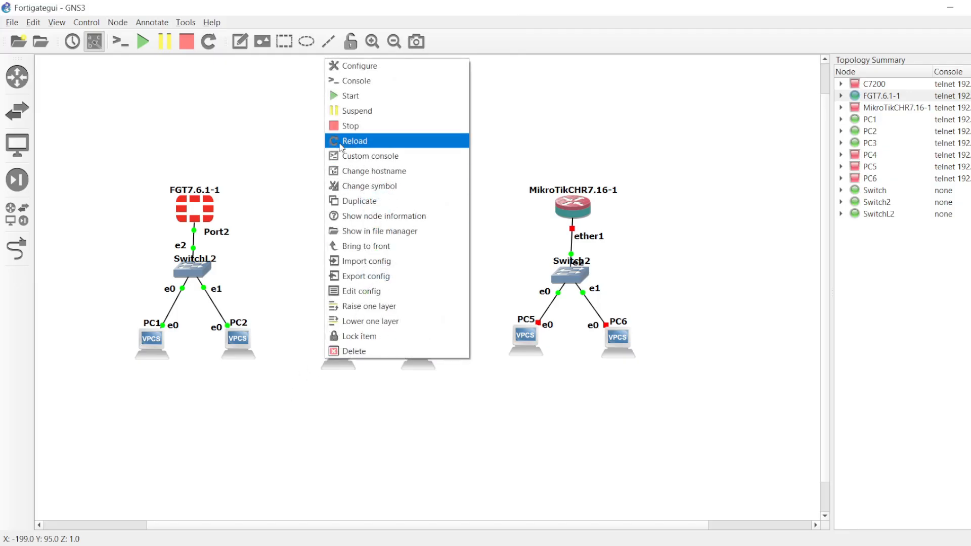
pyautogui.click(339, 129)
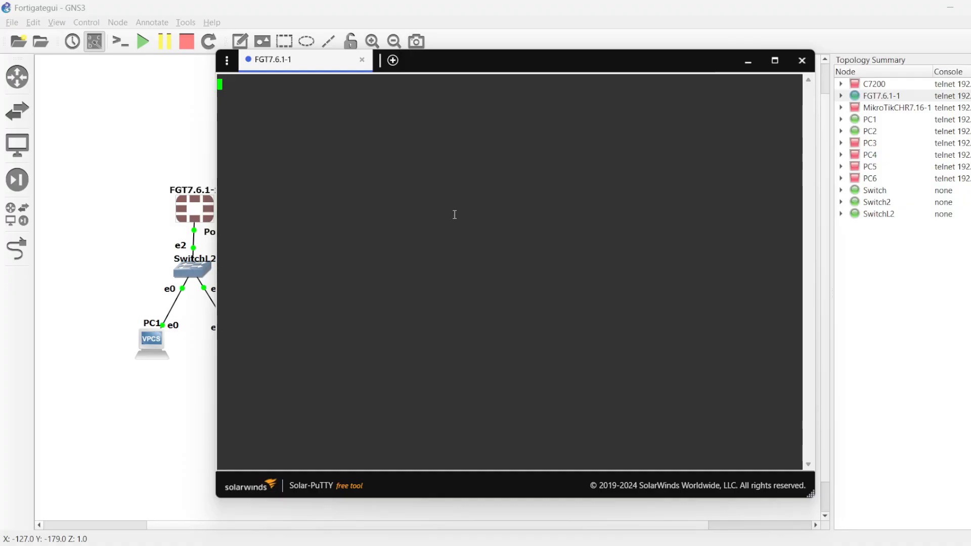
pyautogui.click(131, 161)
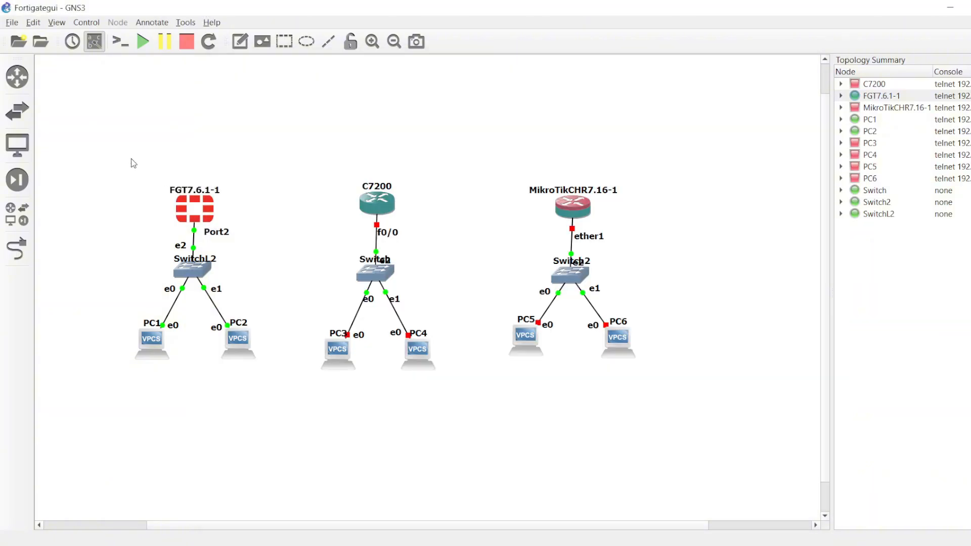
pyautogui.click(94, 49)
pyautogui.click(94, 49)
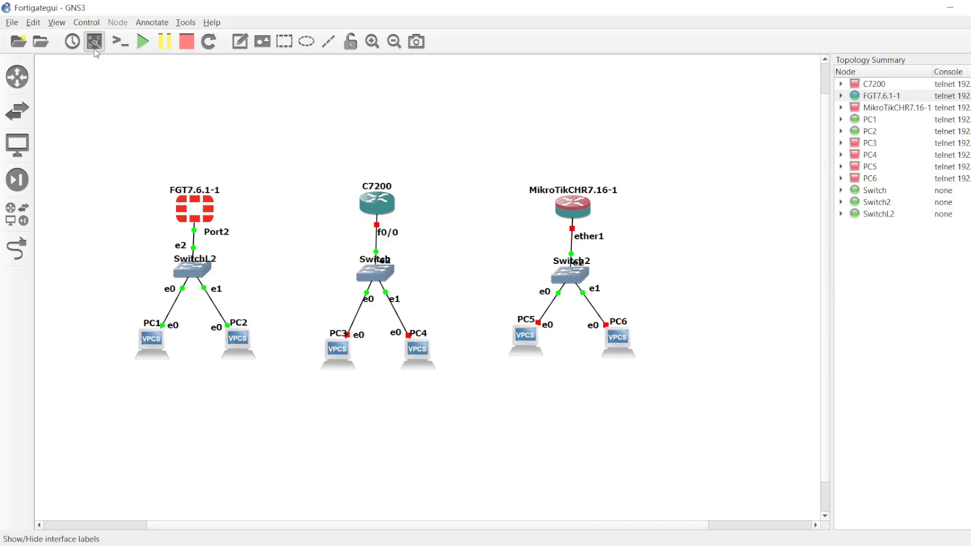
pyautogui.click(94, 49)
pyautogui.click(94, 48)
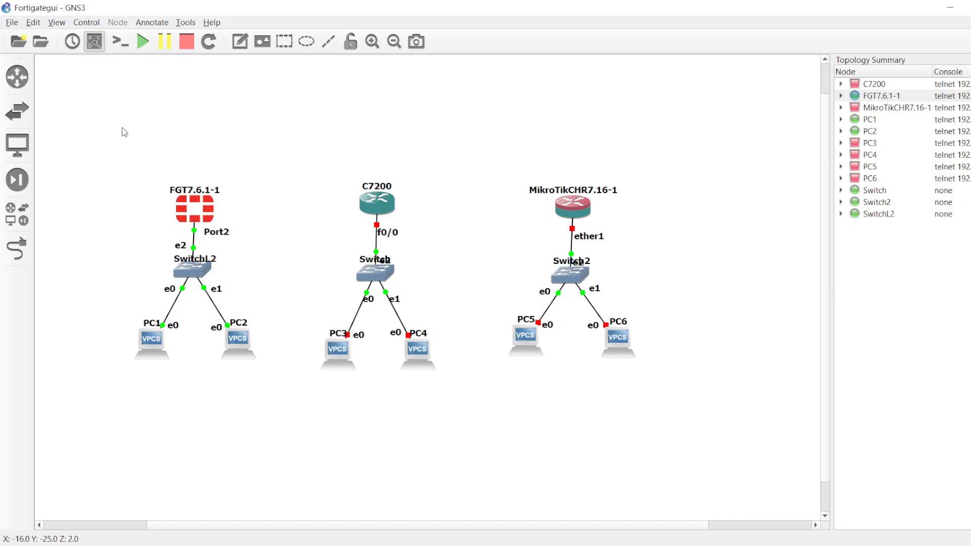
# Step: Add a Cloud node above FGT7.6.1-1, hosted on the server other than LAPTOP-DHIGESJ9, and close the device list
pyautogui.click(6, 111)
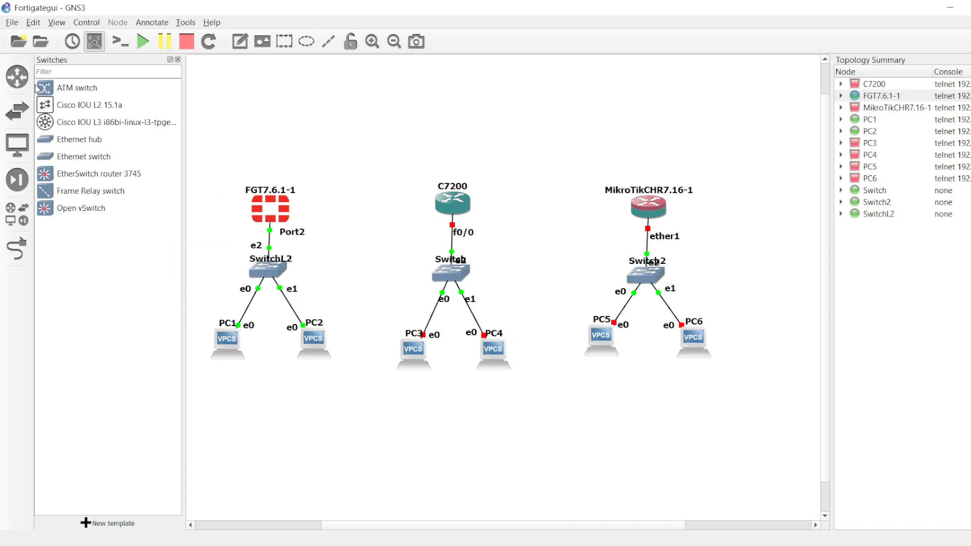
pyautogui.click(18, 77)
pyautogui.click(17, 180)
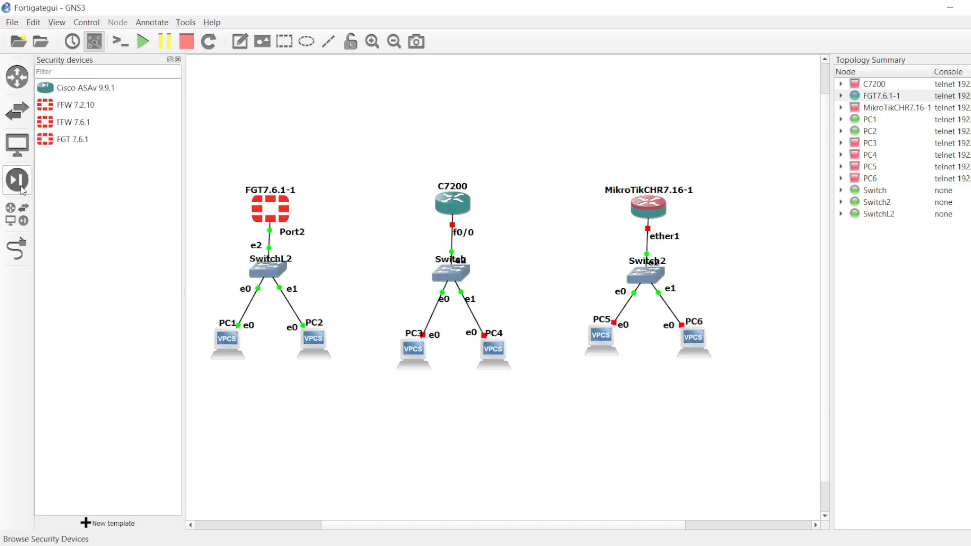
pyautogui.click(18, 214)
pyautogui.moveTo(72, 192); pyautogui.dragTo(256, 100)
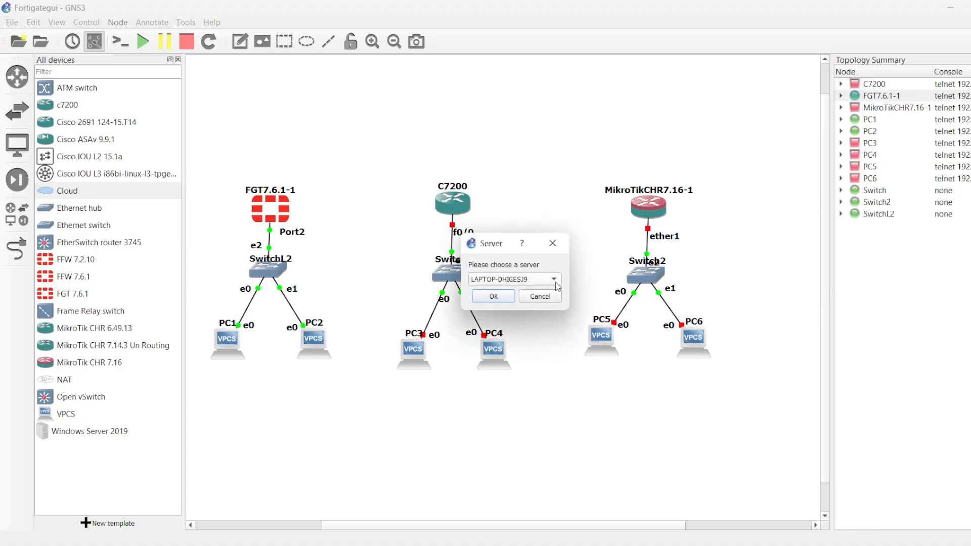
pyautogui.click(540, 279)
pyautogui.click(531, 292)
pyautogui.click(511, 298)
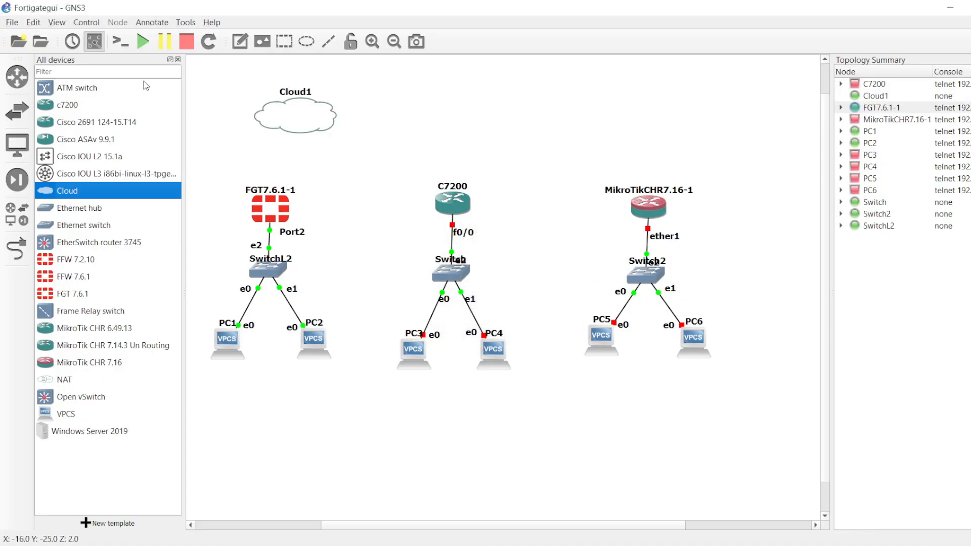
pyautogui.click(177, 60)
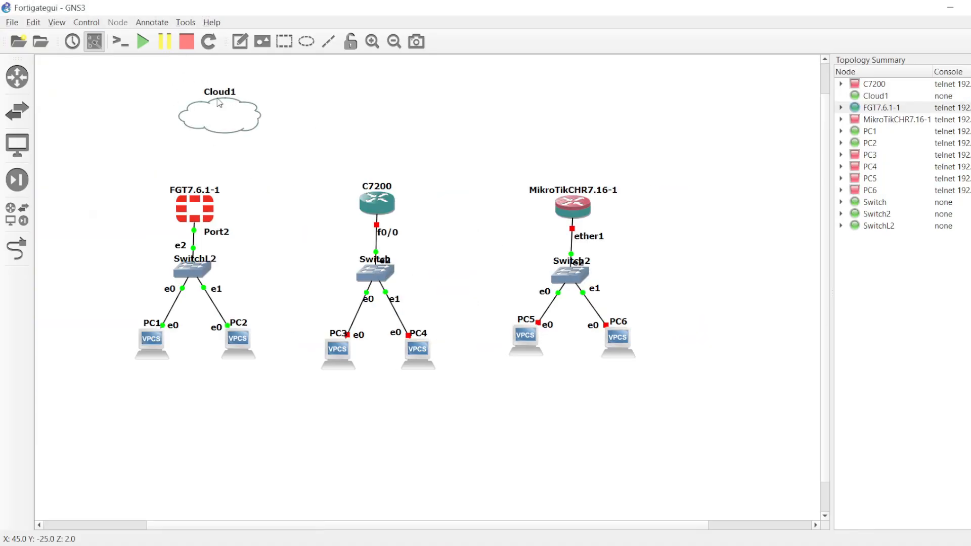
# Step: Configure Cloud1 by deleting the eth0 and eth1 Ethernet interfaces, keeping only eth2
pyautogui.click(226, 119)
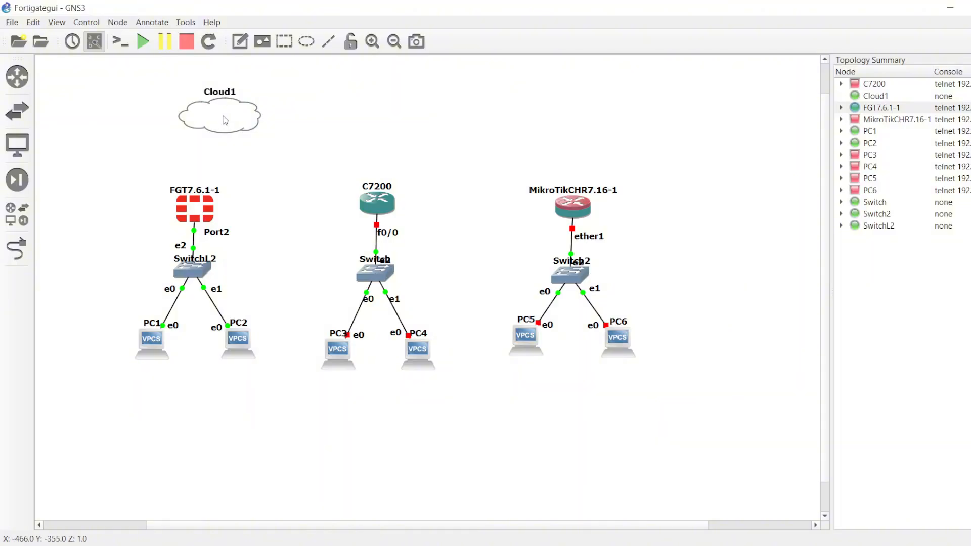
pyautogui.rightClick(225, 120)
pyautogui.click(242, 124)
pyautogui.click(403, 246)
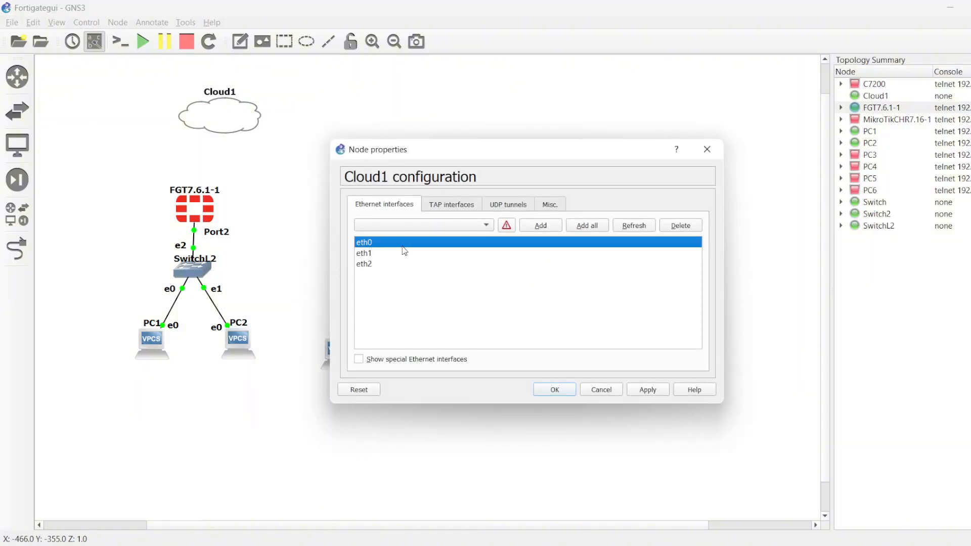
pyautogui.click(687, 228)
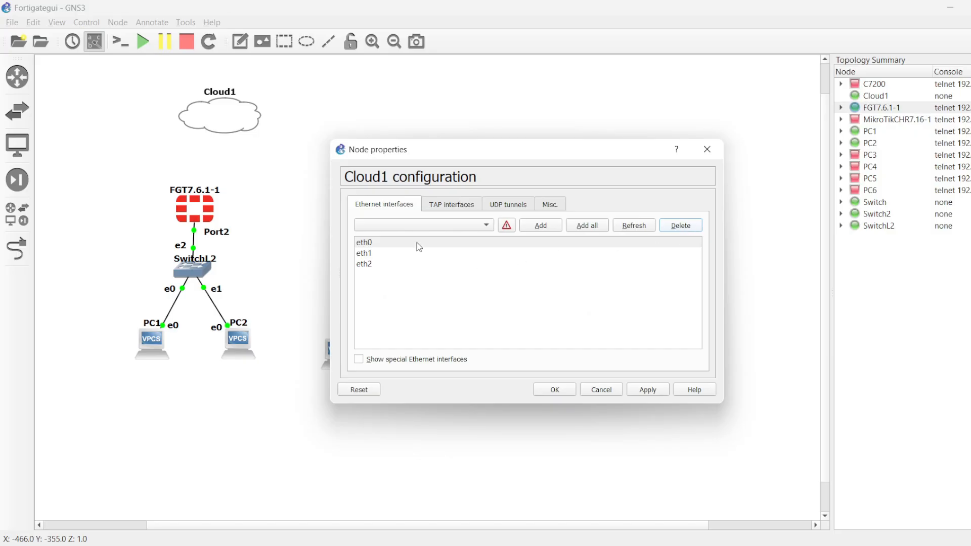
pyautogui.click(361, 254)
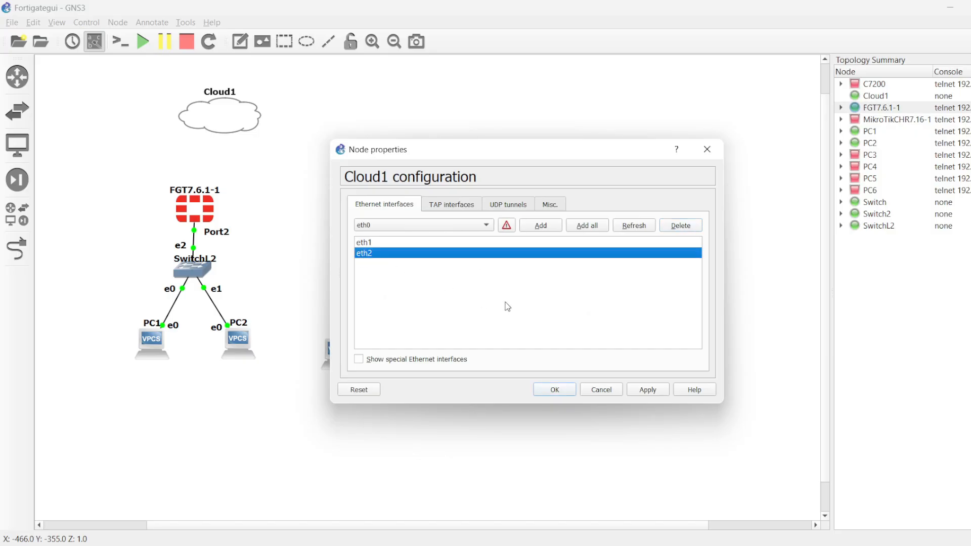
pyautogui.click(482, 243)
pyautogui.click(684, 226)
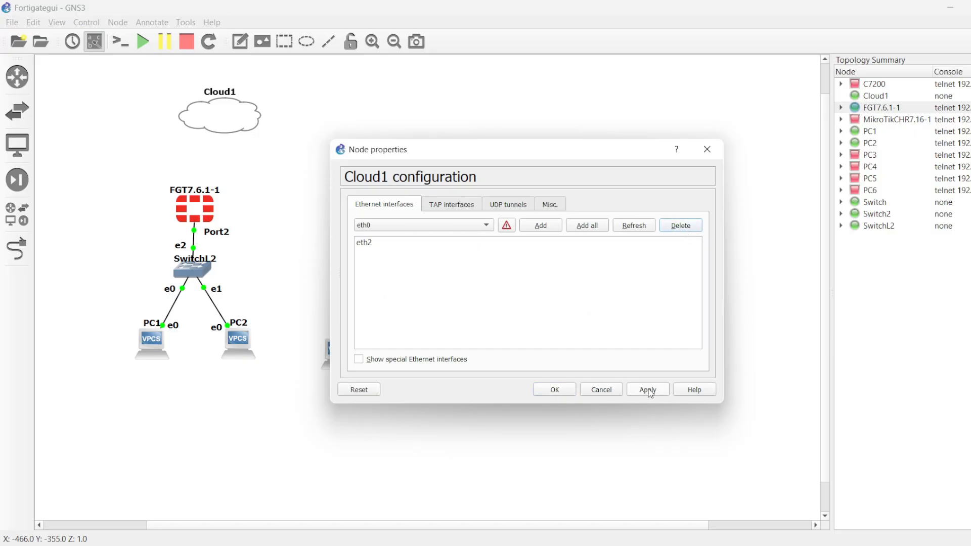
pyautogui.click(570, 394)
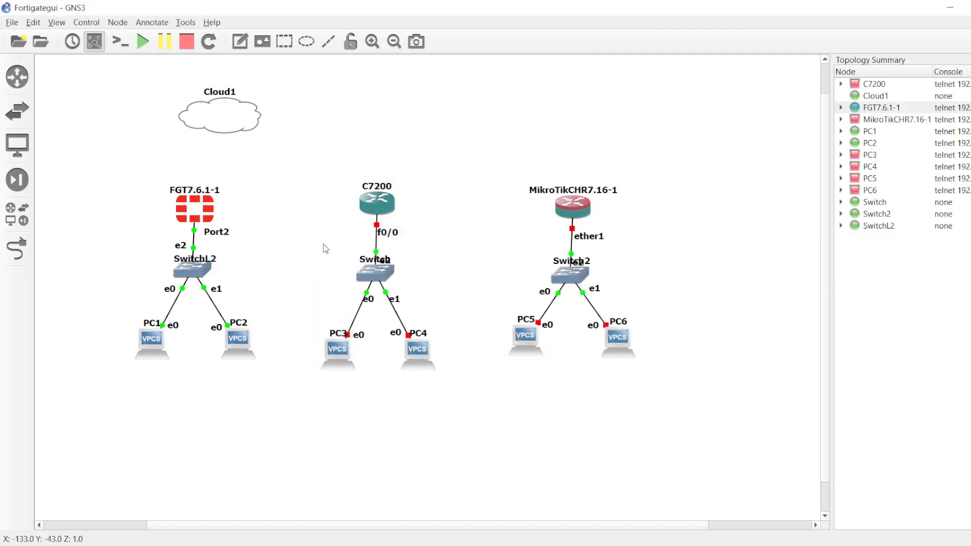
# Step: Link Cloud1's eth2 to Port1 of FGT7.6.1-1, close the device list and align the cloud directly above the firewall
pyautogui.click(22, 207)
pyautogui.click(27, 248)
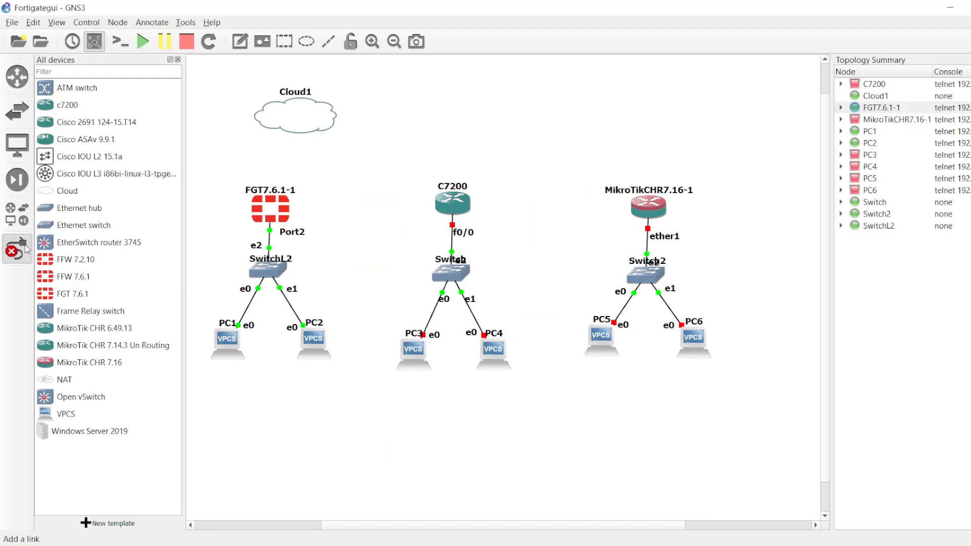
pyautogui.click(258, 118)
pyautogui.click(291, 125)
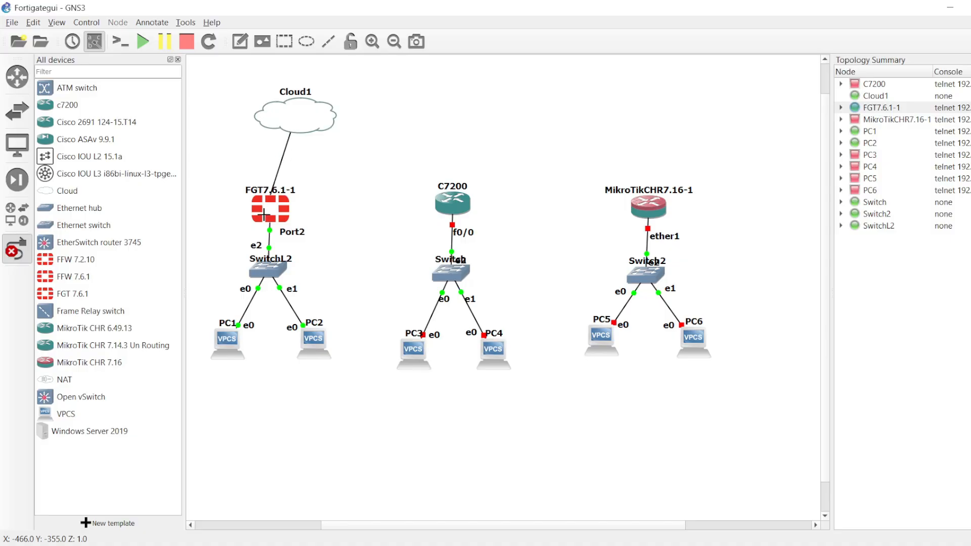
pyautogui.click(264, 215)
pyautogui.click(312, 218)
pyautogui.click(17, 248)
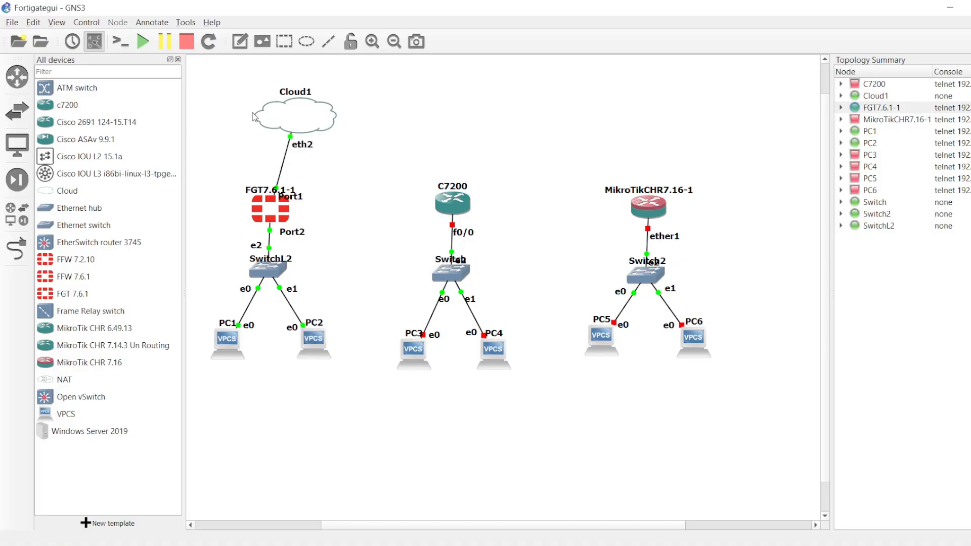
pyautogui.click(178, 59)
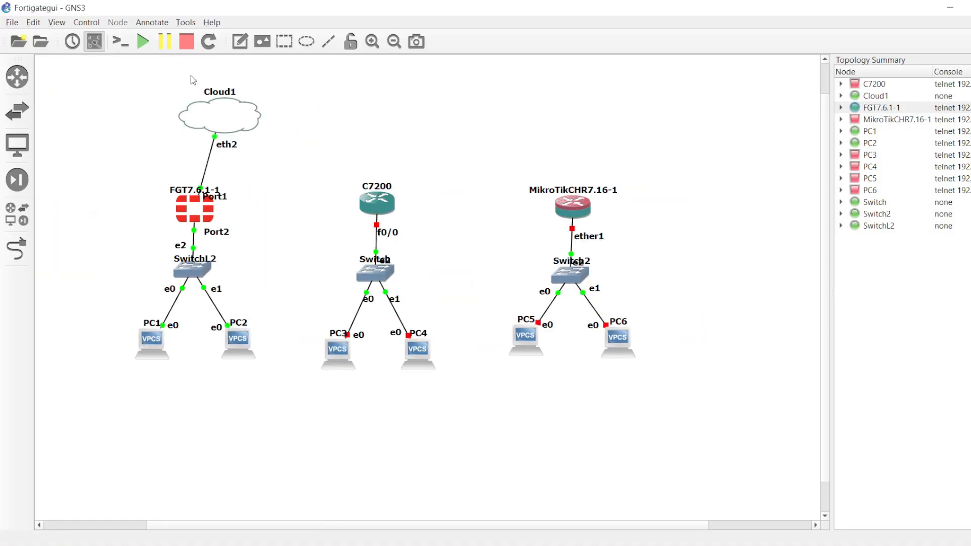
pyautogui.moveTo(218, 107); pyautogui.dragTo(198, 96)
# Step: Open the FGT7.6.1-1 console and log in as admin with the account password
pyautogui.doubleClick(194, 209)
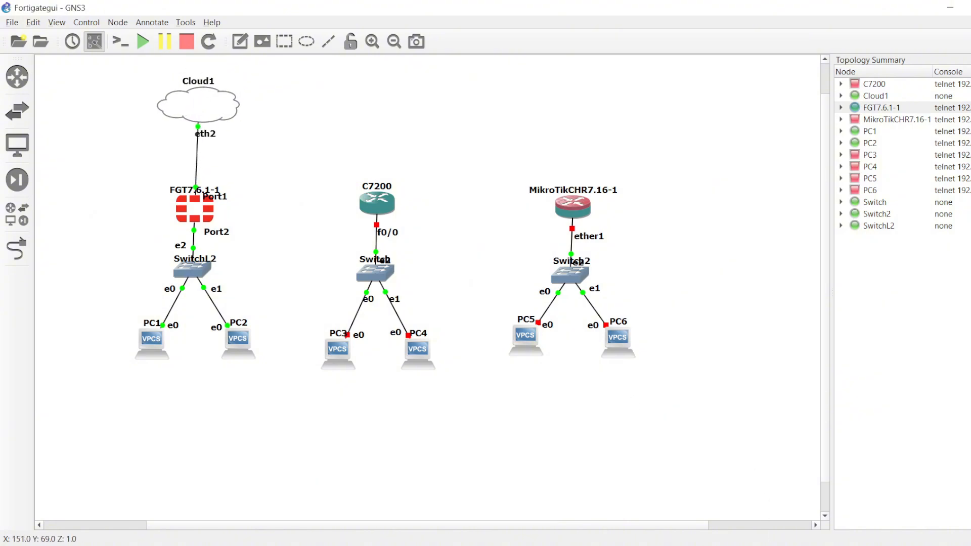
pyautogui.press('Return')
pyautogui.press('Return')
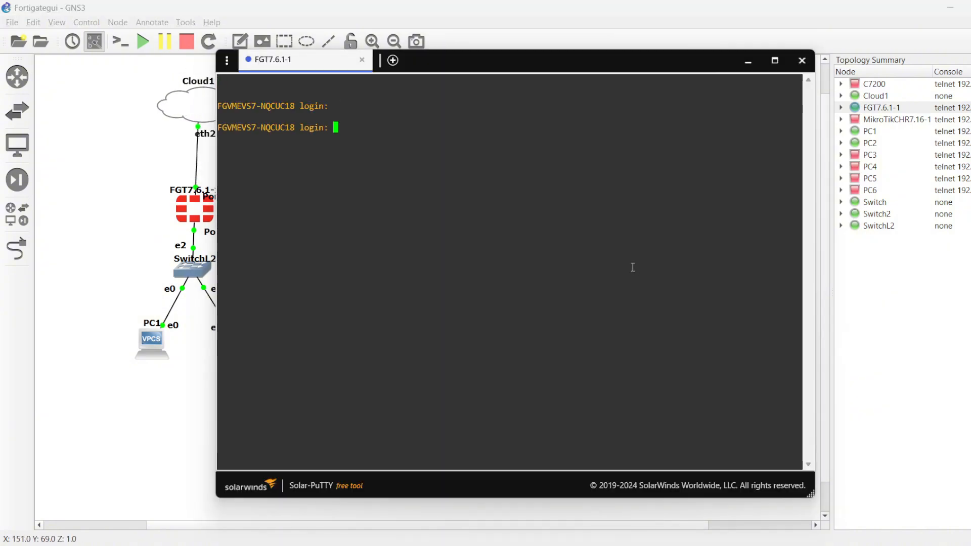
pyautogui.write('admin')
pyautogui.press('Return')
pyautogui.press('Return')
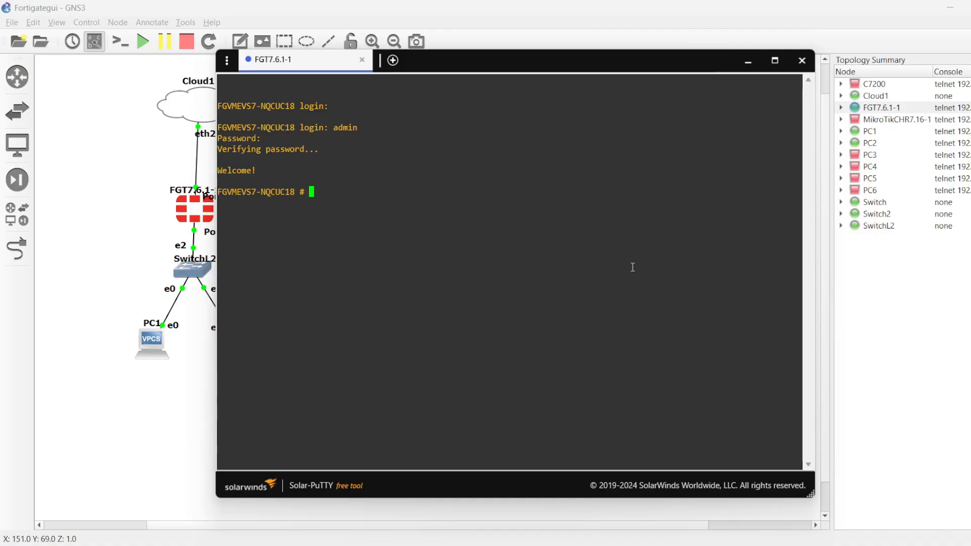
# Step: Enter the FortiGate's system interface configuration and display port1's settings to check its IP address
pyautogui.write('conf sys int')
pyautogui.press('Return')
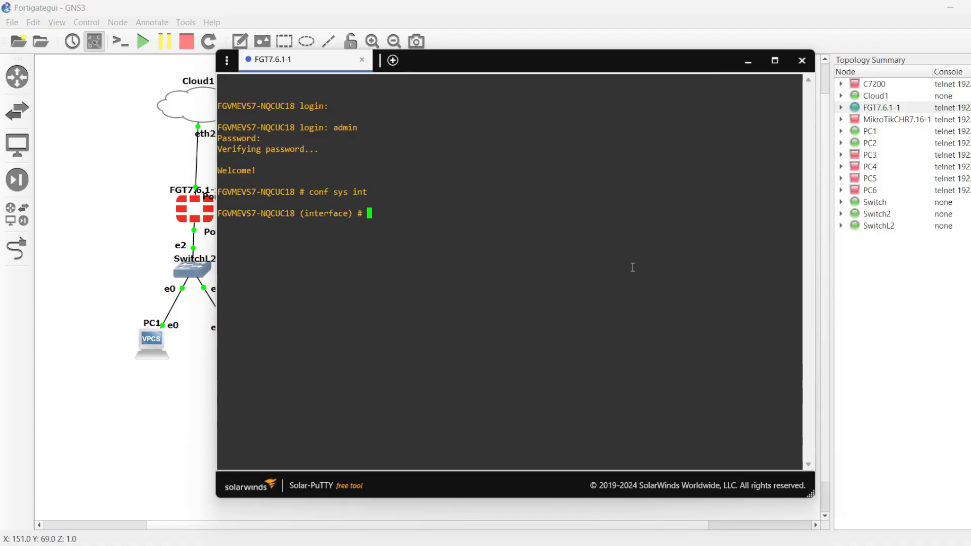
pyautogui.write('get port1')
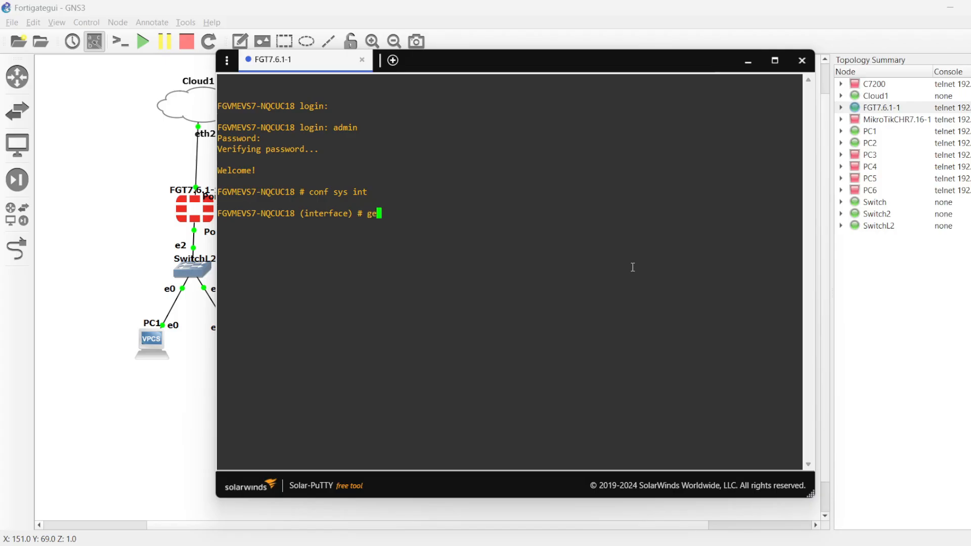
pyautogui.press('Return')
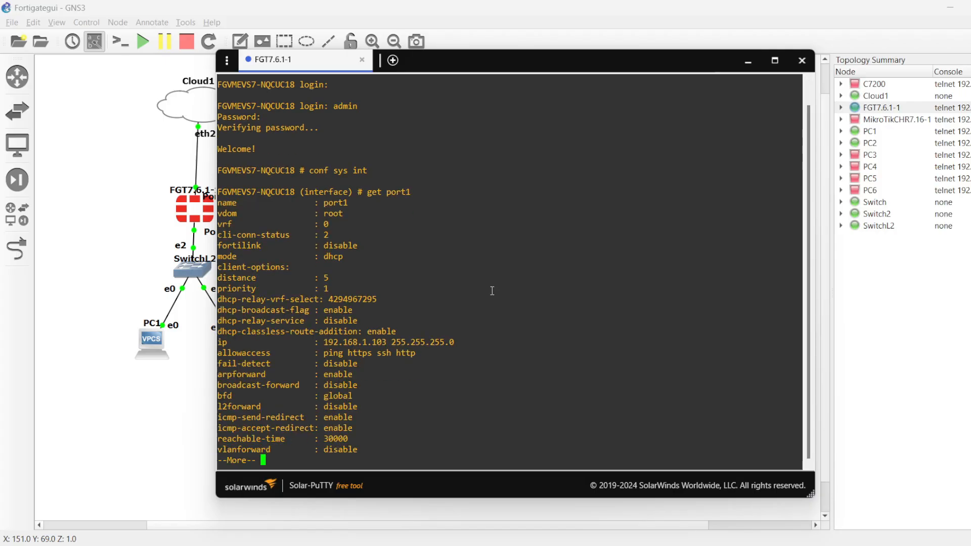
pyautogui.moveTo(458, 342); pyautogui.dragTo(325, 343)
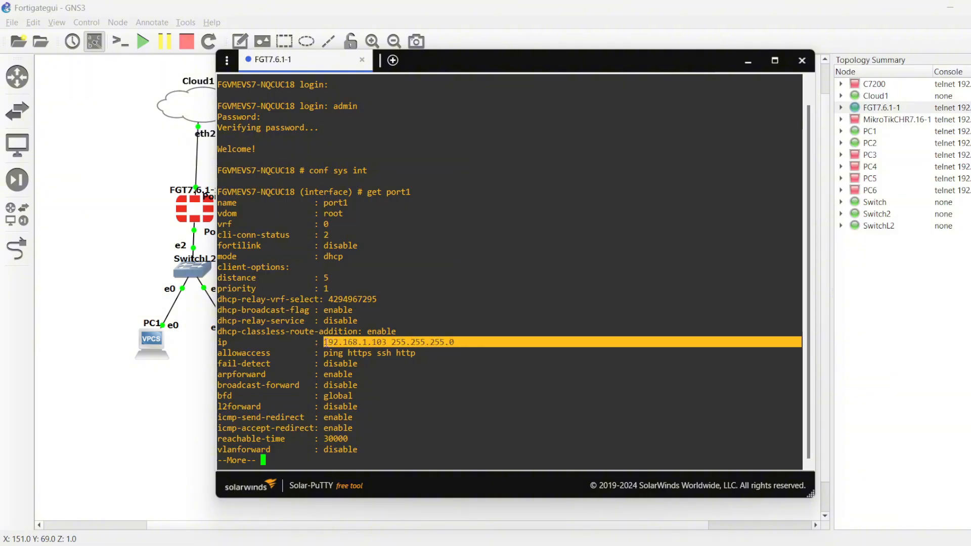
pyautogui.click(684, 425)
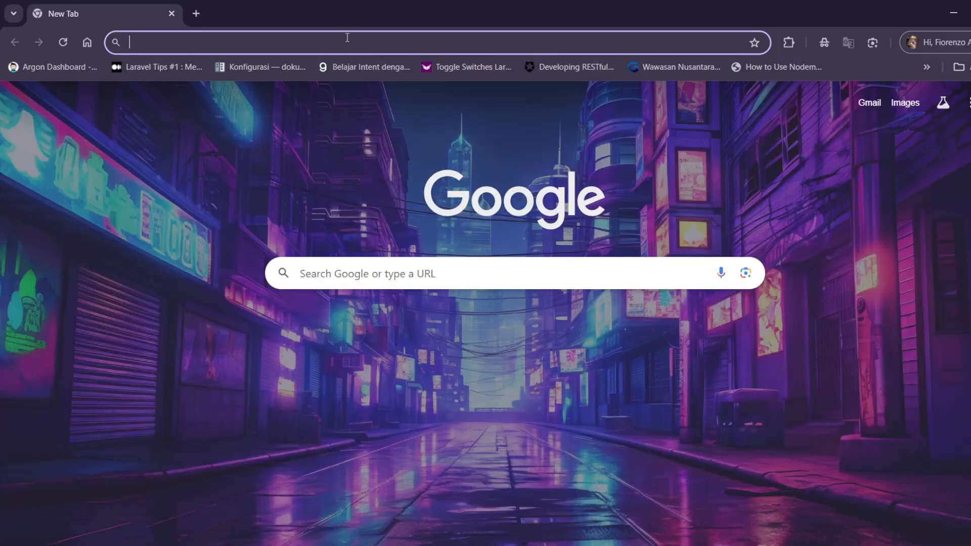
# Step: Switch to the Chrome browser and open the FortiGate web login page at 192.168.1.103, correcting the mistyped address
pyautogui.click(348, 39)
pyautogui.write('1922.168')
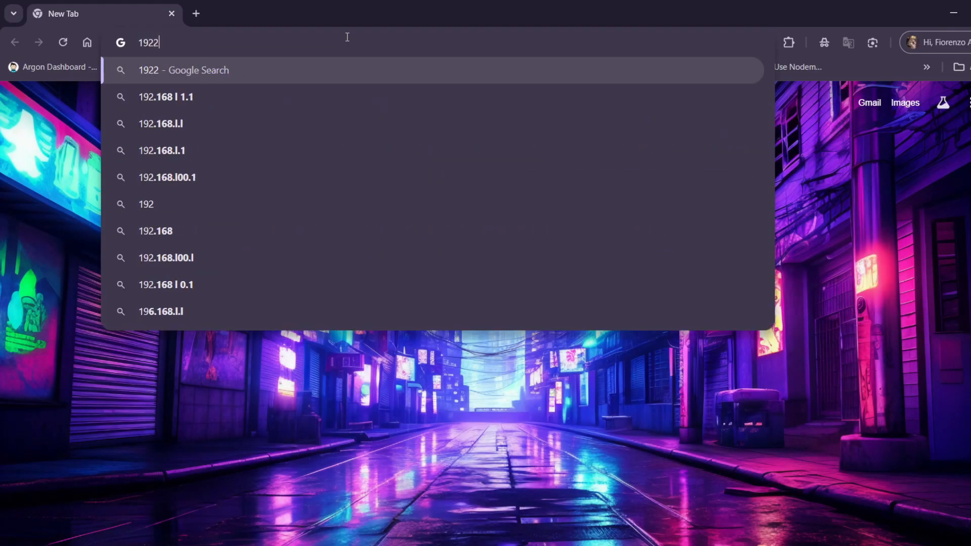
pyautogui.press('BackSpace')
pyautogui.press('BackSpace')
pyautogui.press('BackSpace')
pyautogui.press('BackSpace')
pyautogui.press('BackSpace')
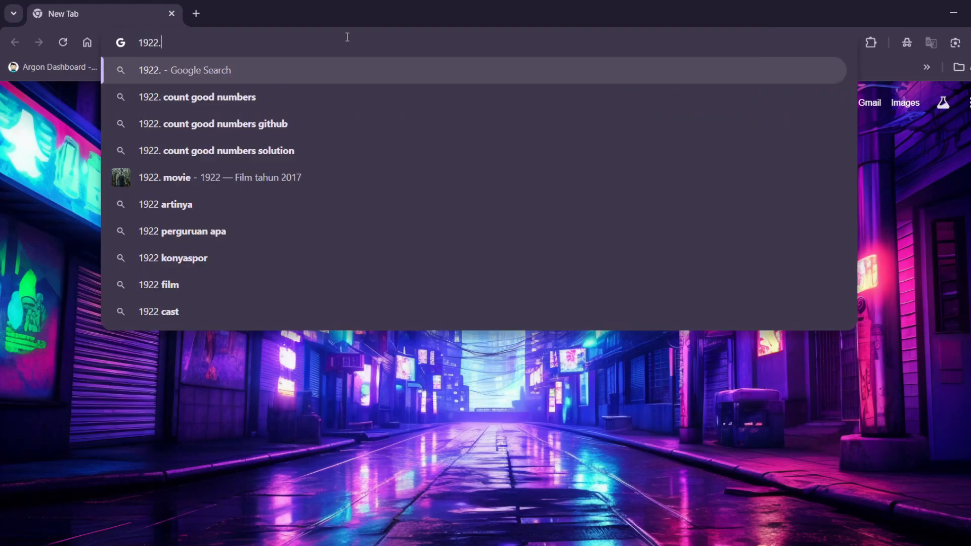
pyautogui.write('.168')
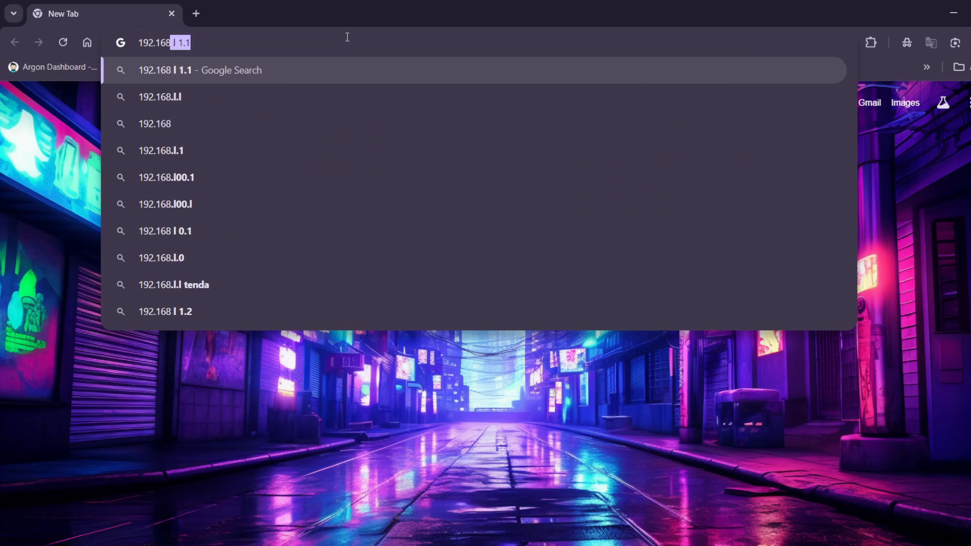
pyautogui.write('.')
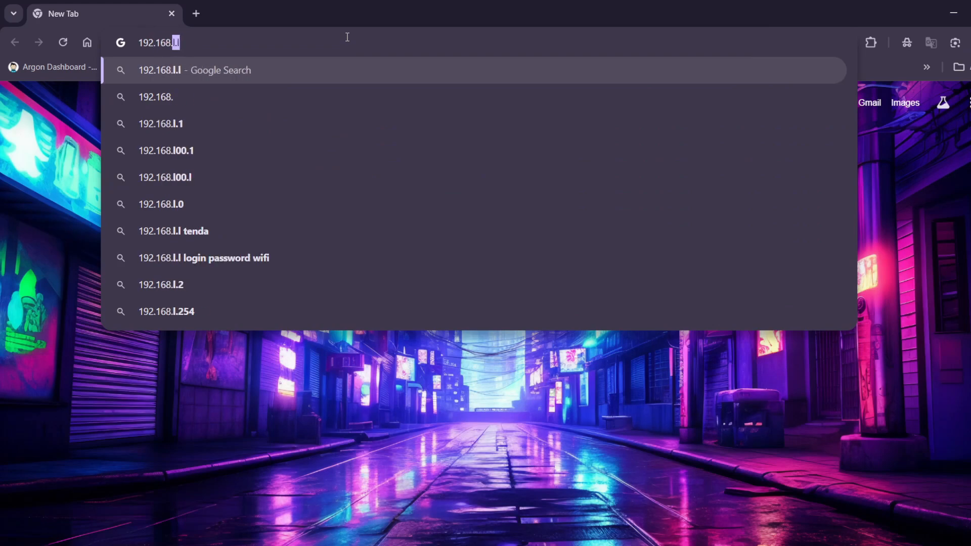
pyautogui.write('1.103')
pyautogui.press('Return')
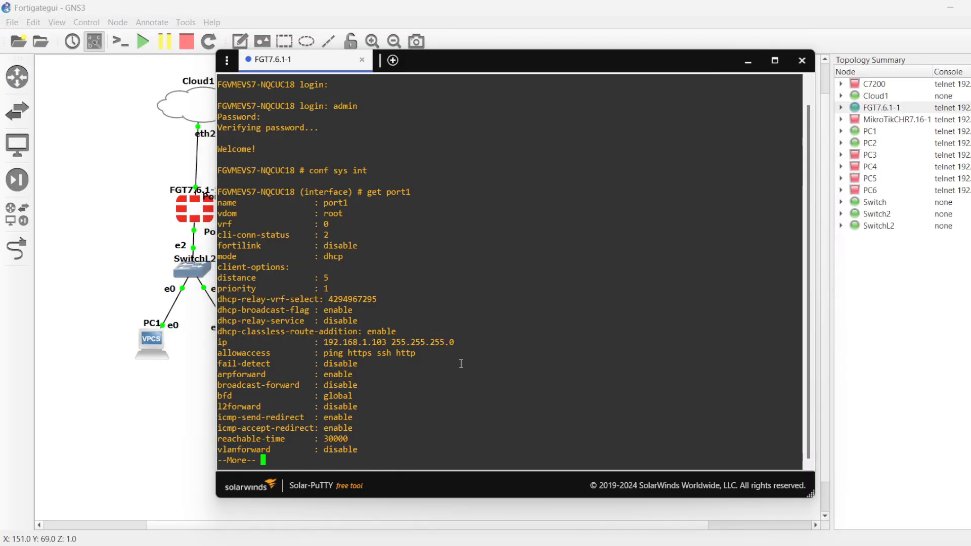
# Step: Back in the FortiGate console, finish the port1 listing and display port2's settings
pyautogui.scroll(-2, 462, 364)
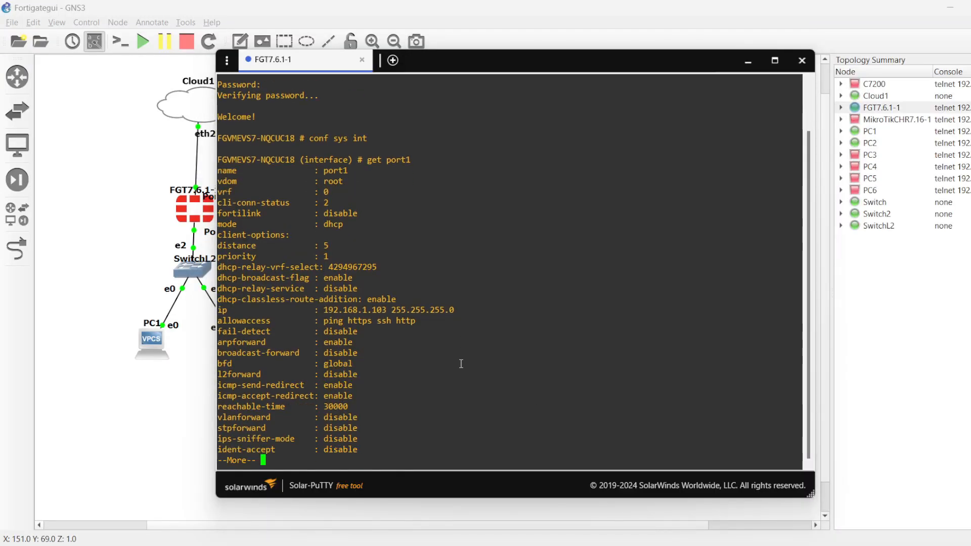
pyautogui.press('space')
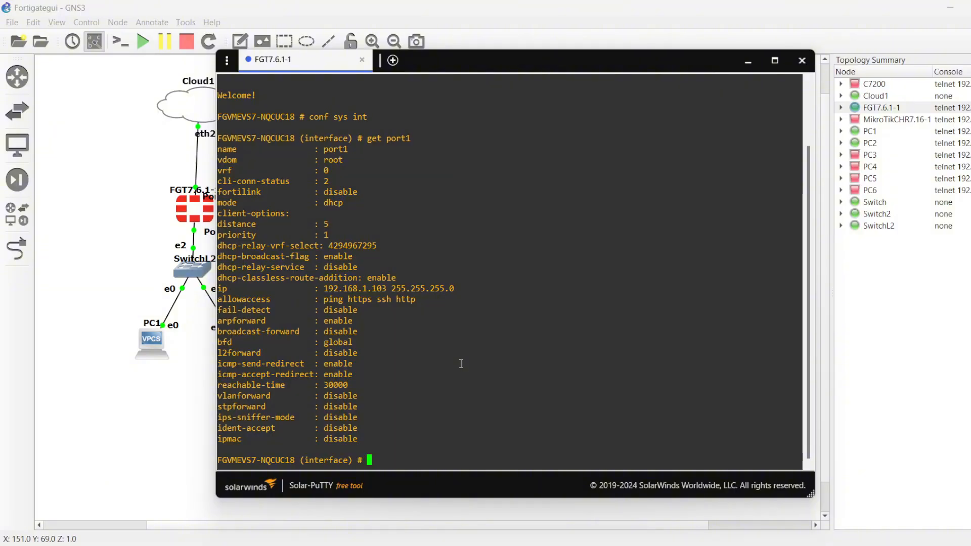
pyautogui.write('get port2')
pyautogui.press('Return')
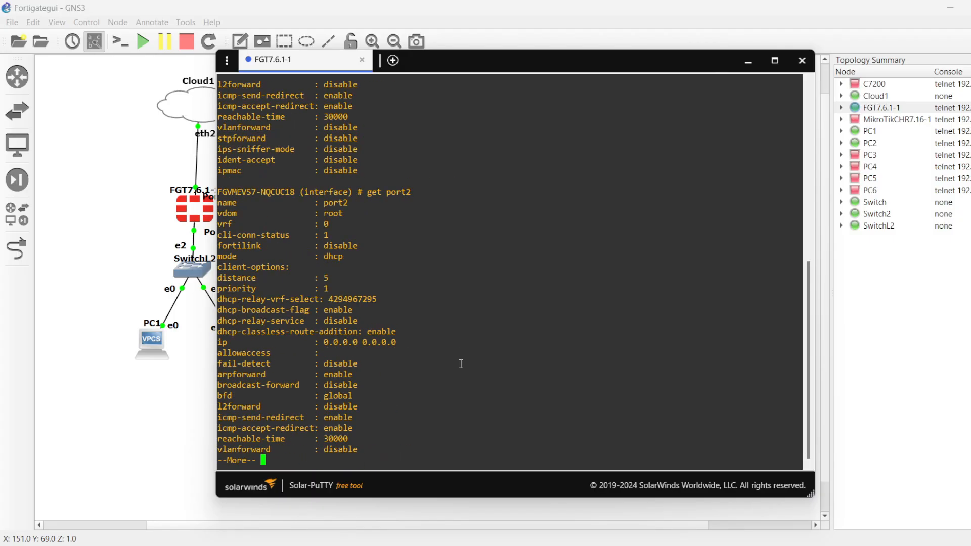
pyautogui.tripleClick(429, 346)
# Step: Check which FortiGate port connects to SwitchL2 in the topology, return to the console and quit the port2 listing
pyautogui.click(157, 244)
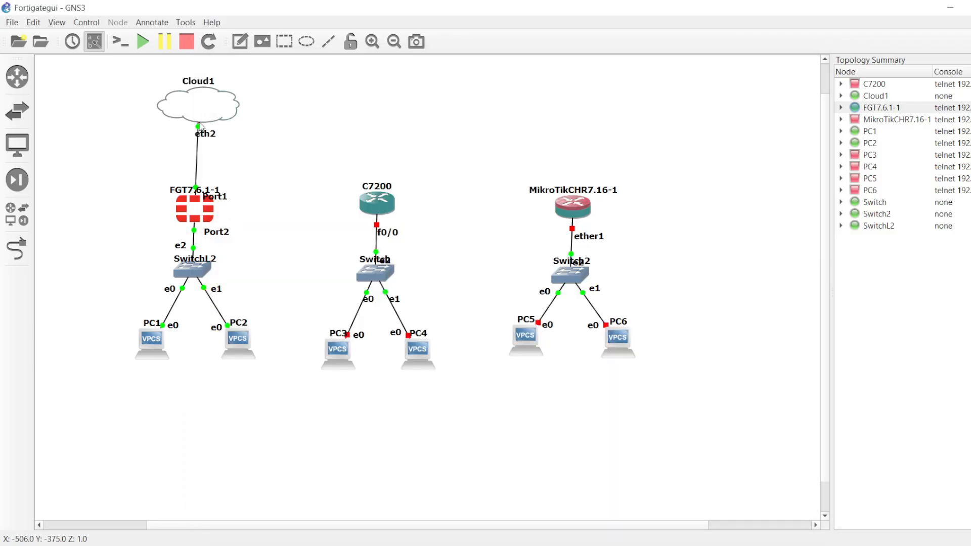
pyautogui.click(219, 234)
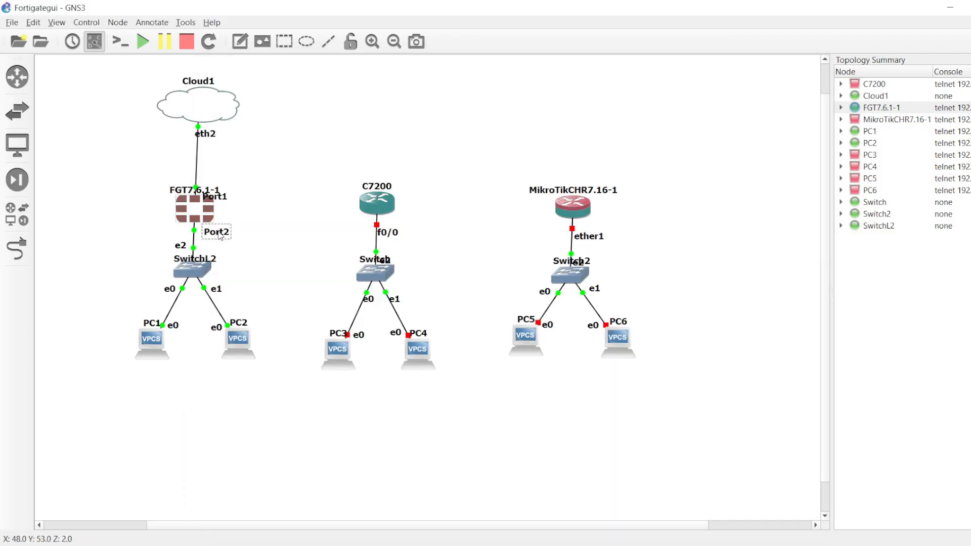
pyautogui.click(336, 138)
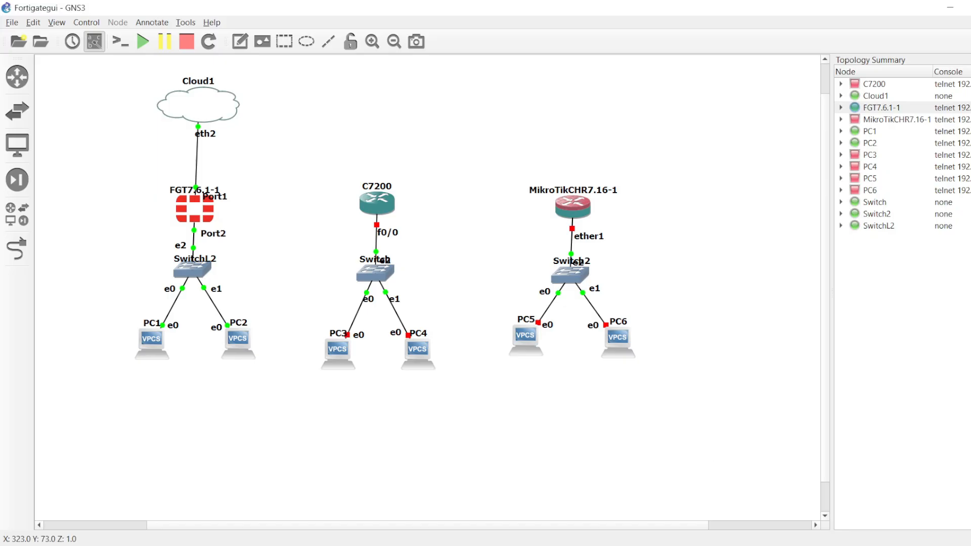
pyautogui.hotkey('alt', 'Tab')
pyautogui.click(610, 362)
pyautogui.write('q')
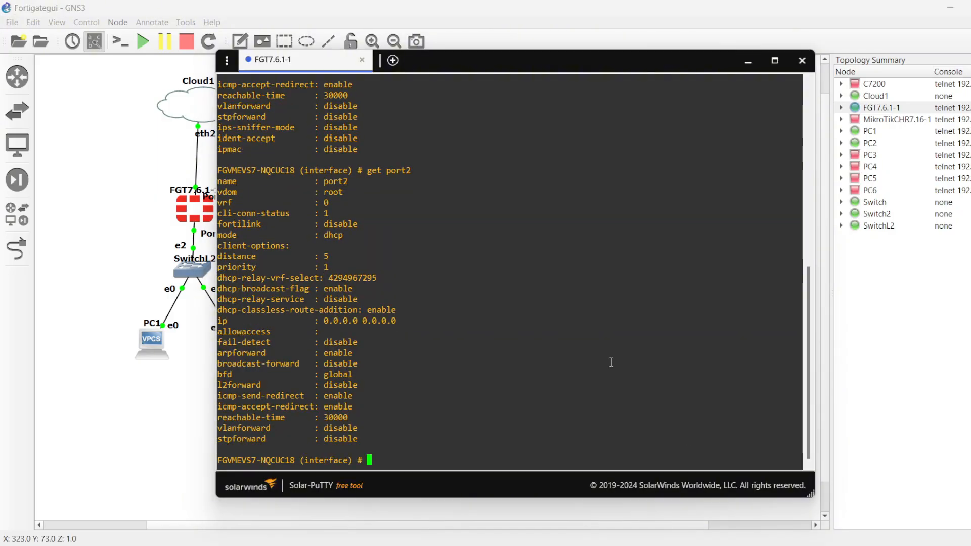
pyautogui.write('edit port2')
# Step: Start editing port2 in the interface configuration and show its current configuration
pyautogui.press('Return')
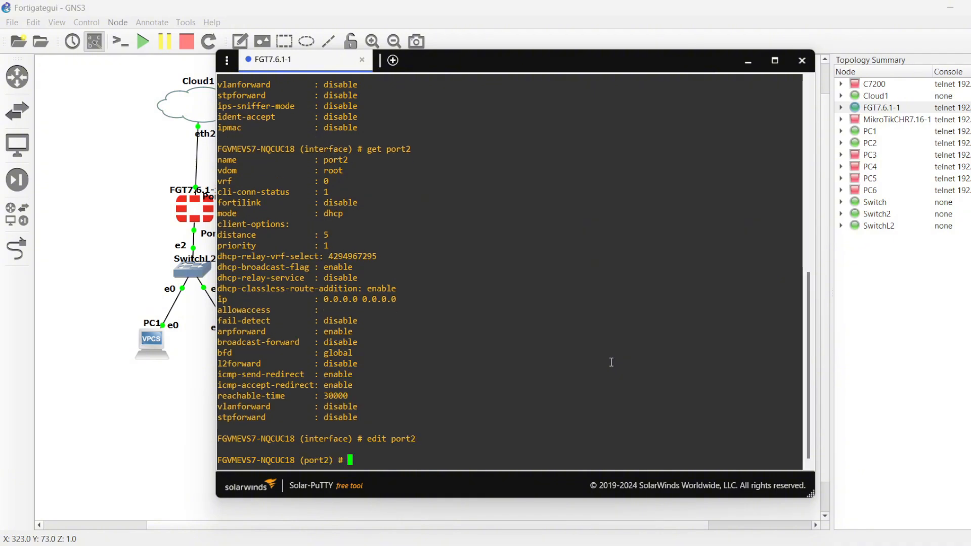
pyautogui.write('show')
pyautogui.press('Return')
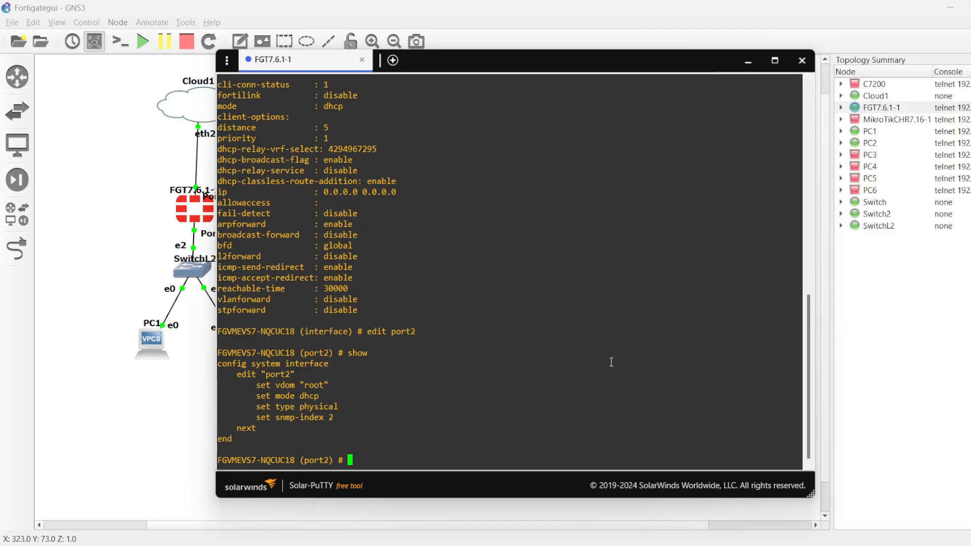
# Step: Set port2's addressing mode to static
pyautogui.write('set mode static')
pyautogui.press('Return')
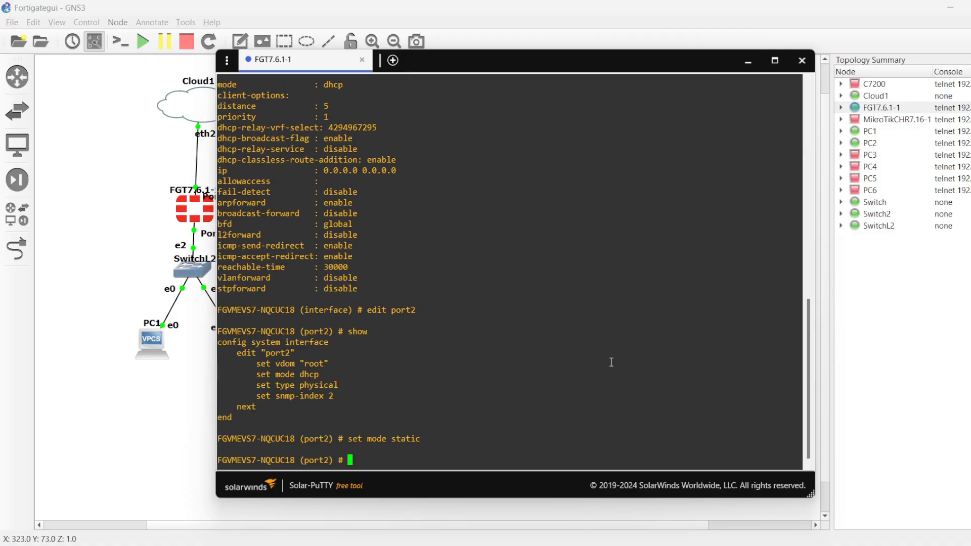
pyautogui.write('se')
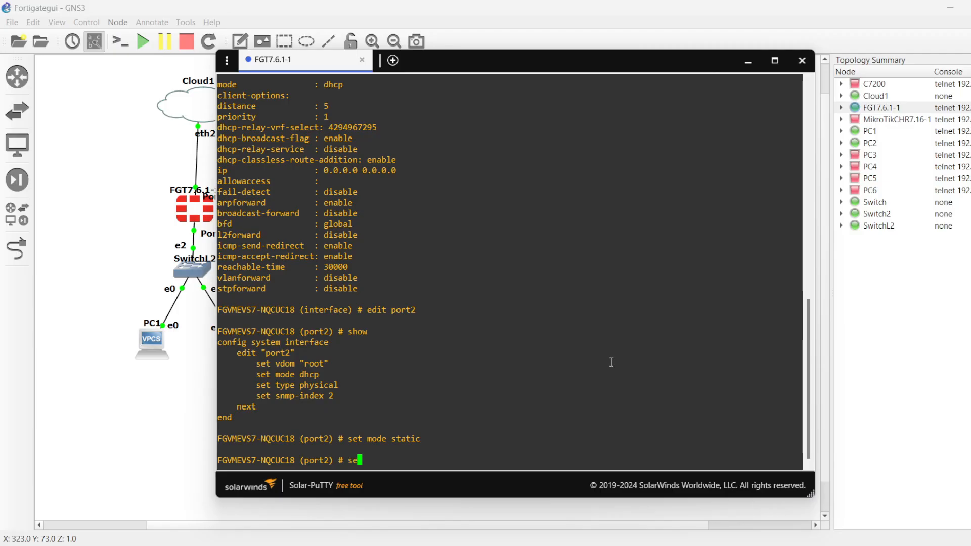
# Step: Try to give port2 the address 192.168.10.1/24 by entering the ip command without the set keyword
pyautogui.press('BackSpace')
pyautogui.press('BackSpace')
pyautogui.write('ip 192.168.10.1')
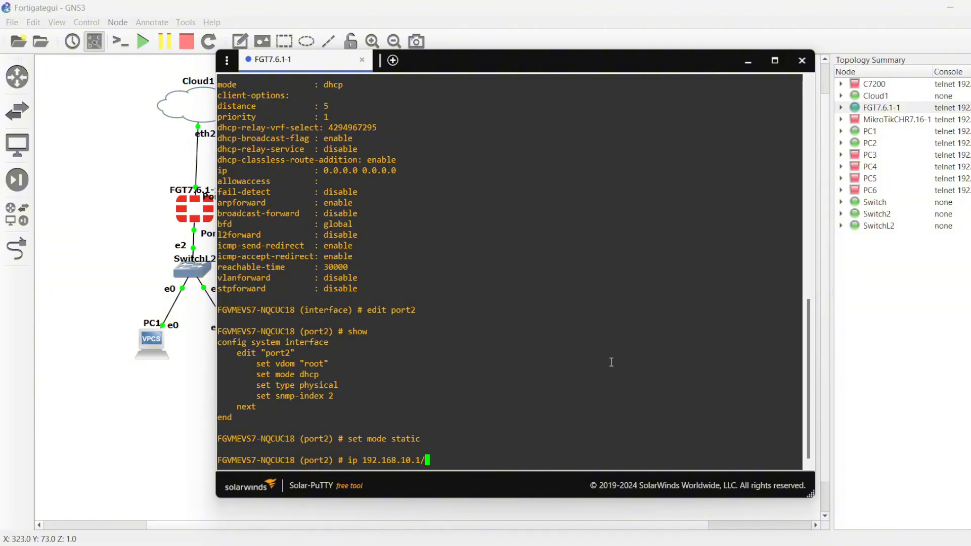
pyautogui.write('/24')
pyautogui.press('Return')
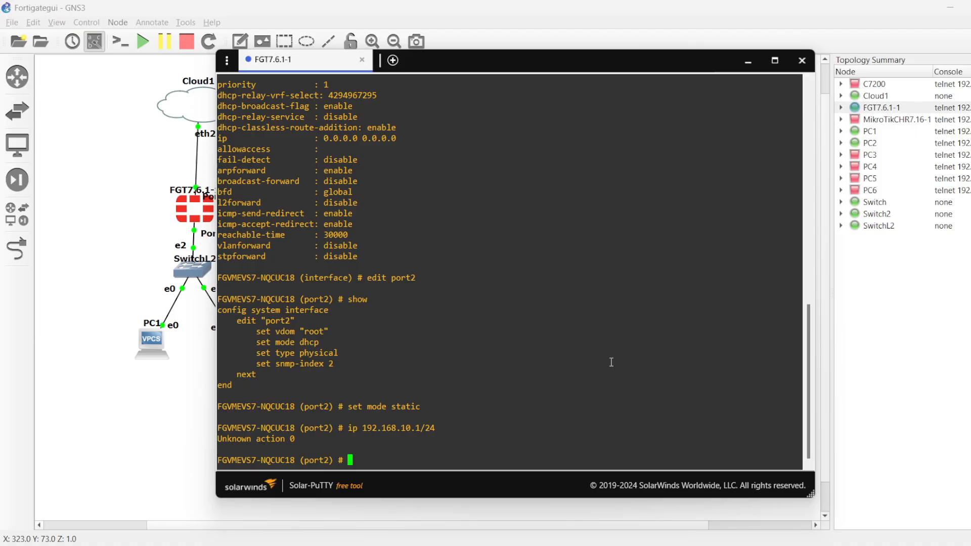
# Step: Reissue the port2 address command with the set keyword, assigning IP 192.168.10.1/24
pyautogui.press('Up')
pyautogui.press('Left')
pyautogui.press('Left')
pyautogui.press('Left')
pyautogui.press('Left')
pyautogui.press('Left')
pyautogui.press('Left')
pyautogui.press('Left')
pyautogui.press('Left')
pyautogui.press('Left')
pyautogui.press('Left')
pyautogui.press('Left')
pyautogui.press('Left')
pyautogui.press('Left')
pyautogui.press('Left')
pyautogui.press('Left')
pyautogui.press('Left')
pyautogui.press('Left')
pyautogui.press('Left')
pyautogui.write('set')
pyautogui.press('Return')
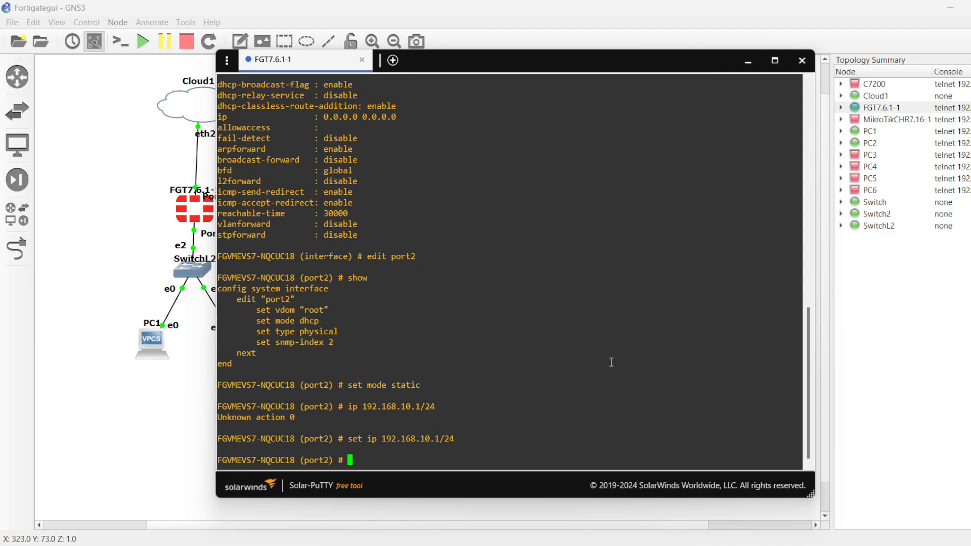
# Step: Show port2's configuration to check the new address, and end the interface editing to save it
pyautogui.write('sh')
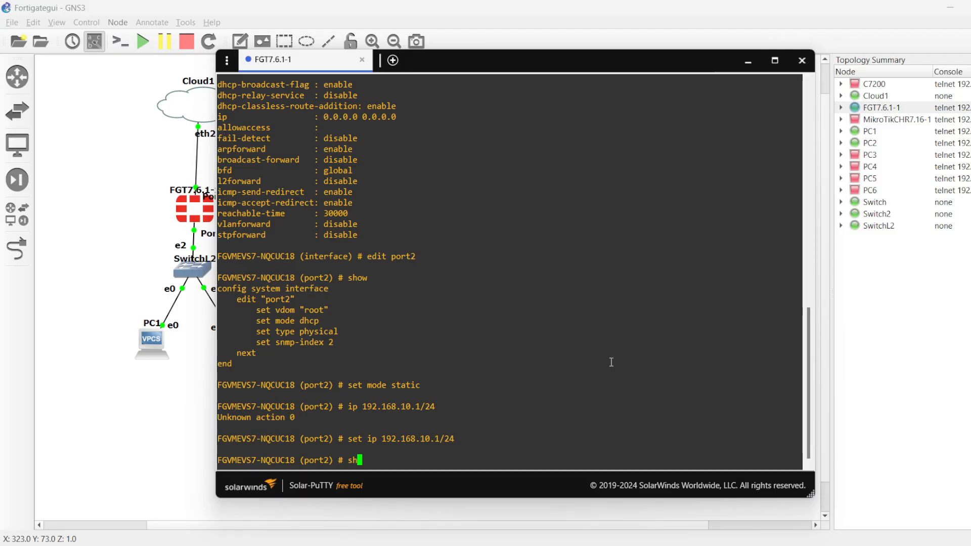
pyautogui.write('ow')
pyautogui.press('Return')
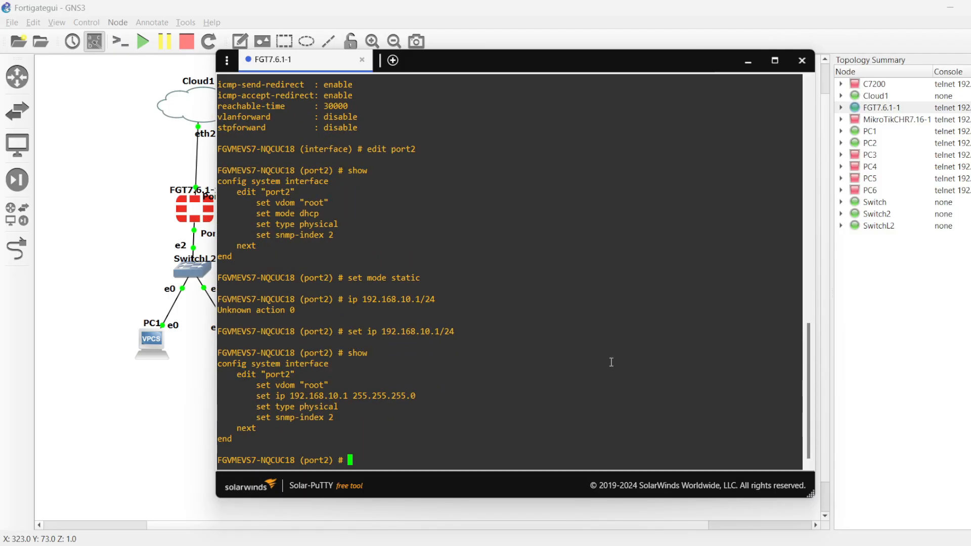
pyautogui.write('end')
pyautogui.press('Return')
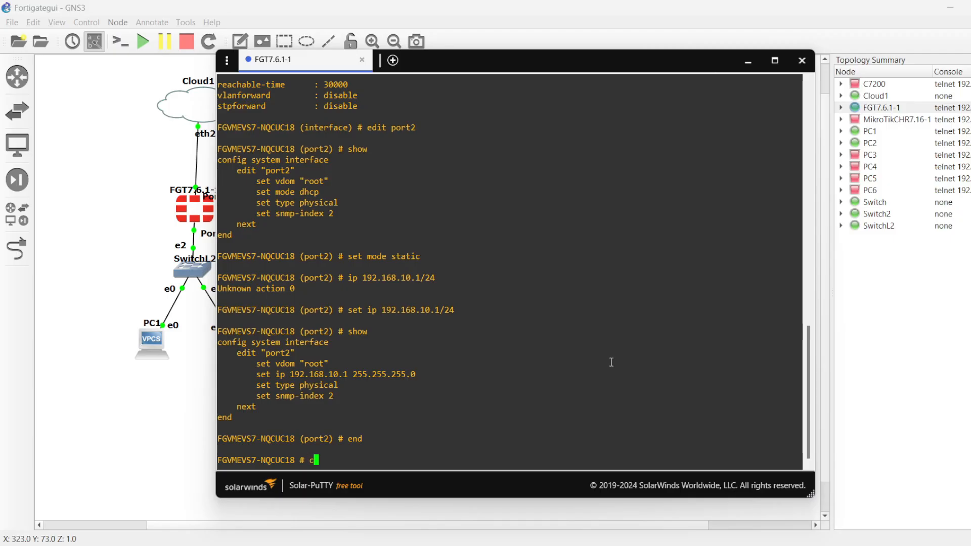
# Step: Enter the FortiGate's system DHCP server configuration and show its existing entries
pyautogui.write('conf sys dhcp server')
pyautogui.press('Return')
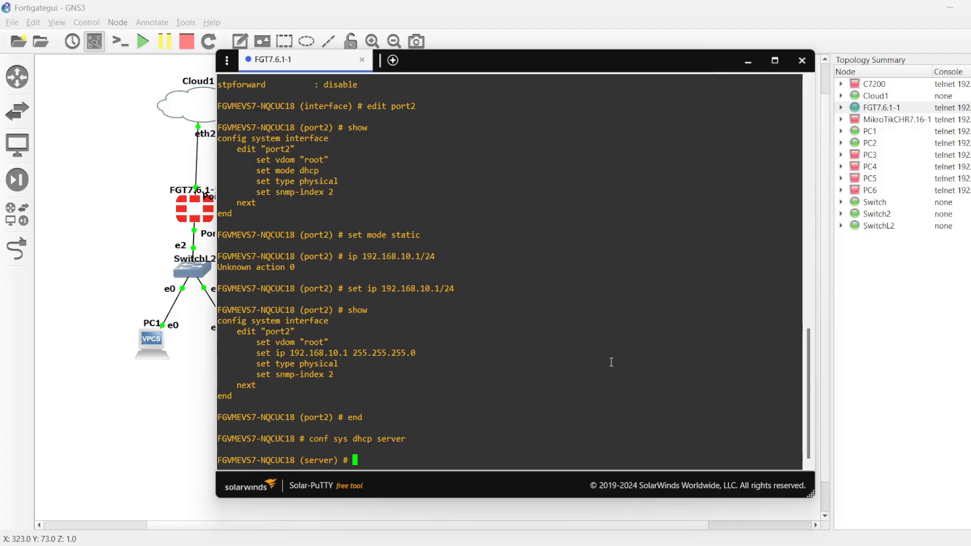
pyautogui.write('show')
pyautogui.press('Return')
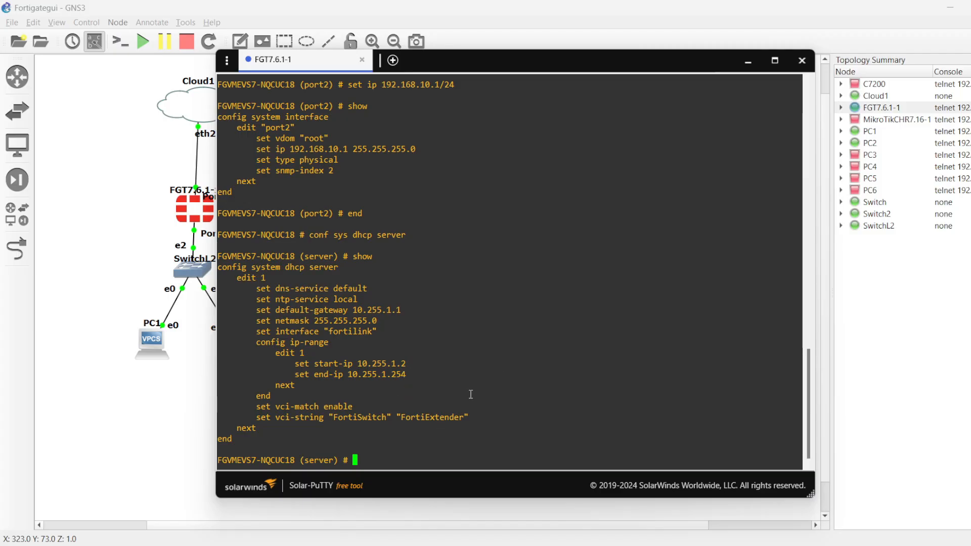
# Step: Create DHCP server entry 2 and set its interface to port2
pyautogui.doubleClick(359, 417)
pyautogui.click(441, 415)
pyautogui.doubleClick(408, 450)
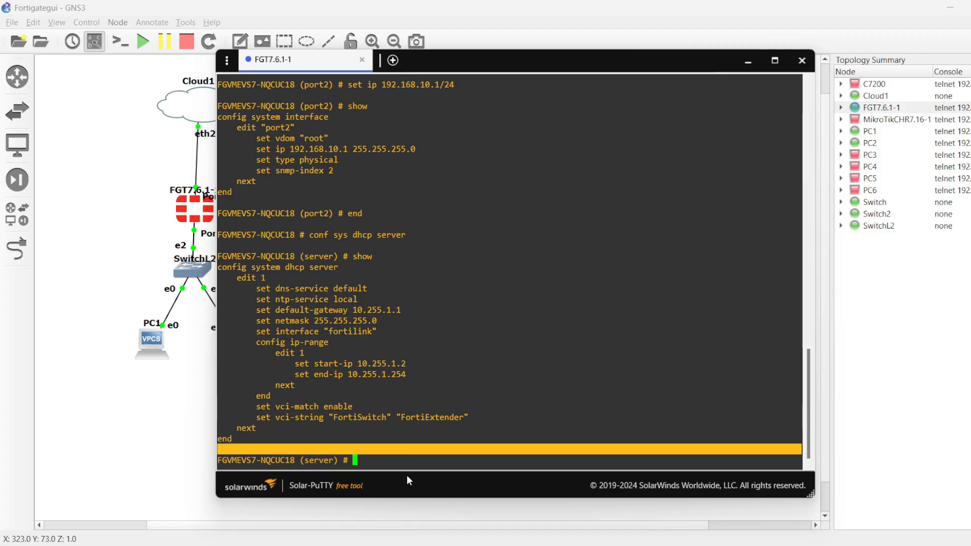
pyautogui.click(394, 458)
pyautogui.write('edit ')
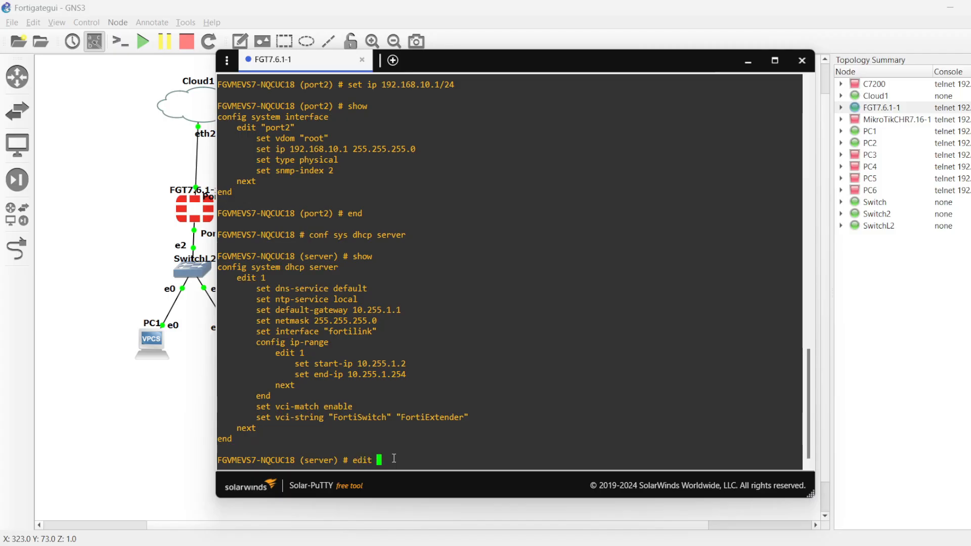
pyautogui.write('2')
pyautogui.press('Return')
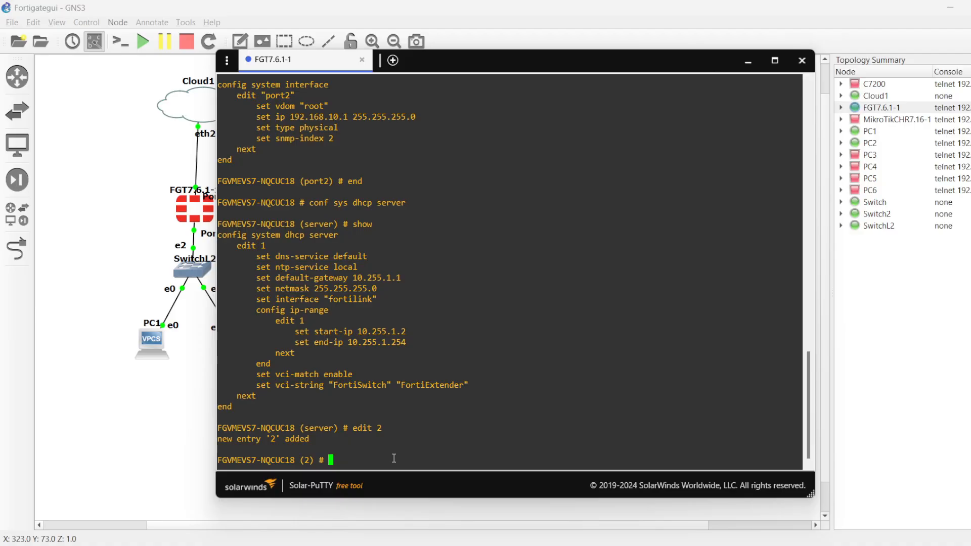
pyautogui.write('set int port2')
pyautogui.press('Return')
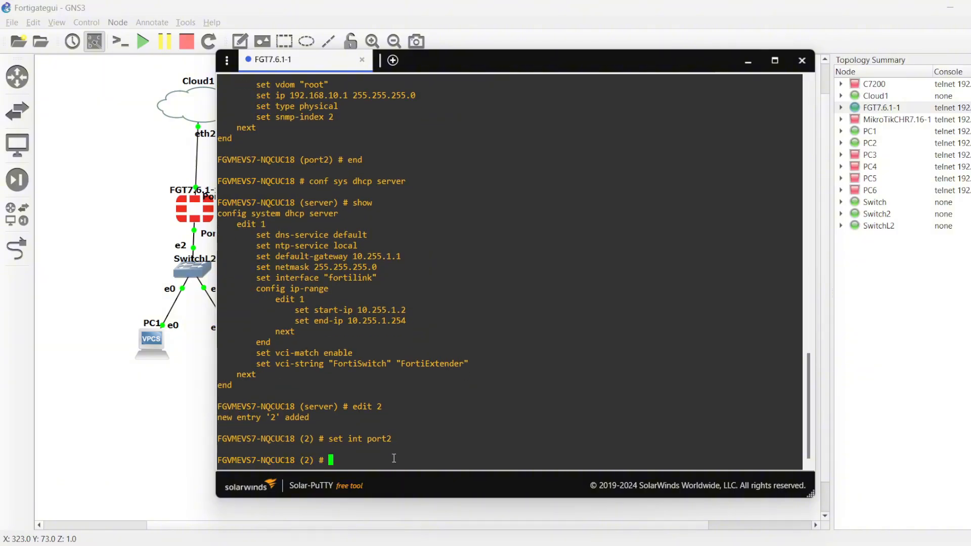
# Step: Try to set the entry's IP range directly with start 192.168.10.10 and end 192.168.10.15 separated by a space
pyautogui.write('set ip range 192.168.10')
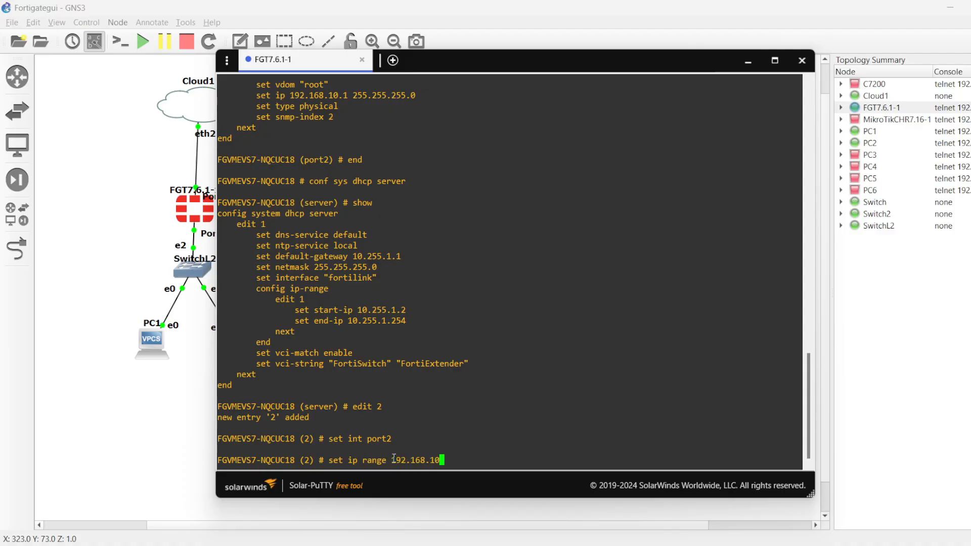
pyautogui.write('.10 192.168.10.')
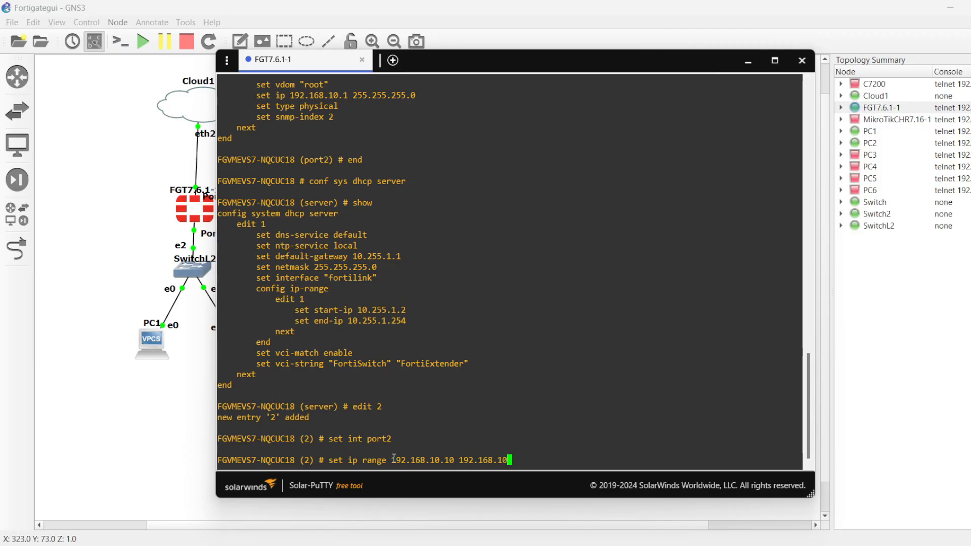
pyautogui.write('15')
pyautogui.press('Return')
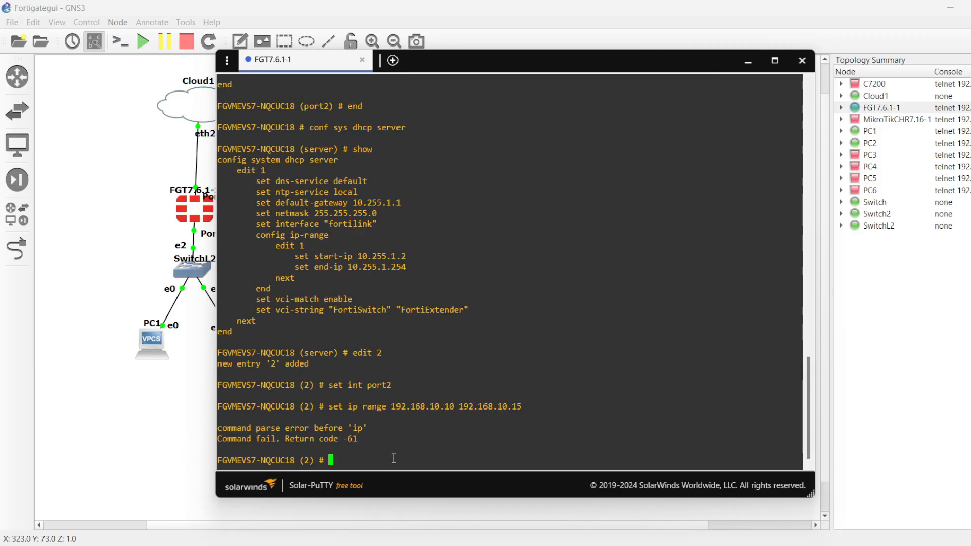
# Step: Try the IP range command again with the word ip inserted before the end address 192.168.10.15
pyautogui.press('Up')
pyautogui.press('Left')
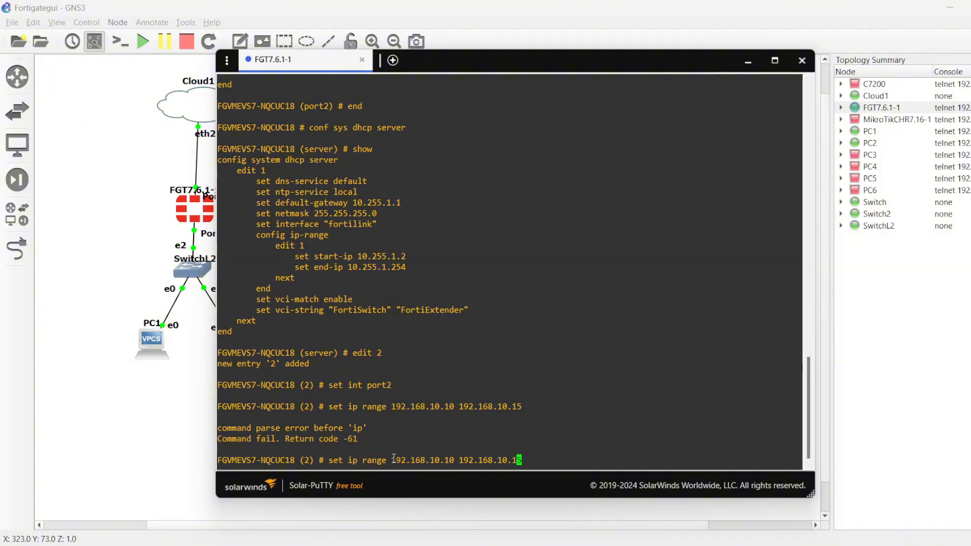
pyautogui.press('Left')
pyautogui.press('Left')
pyautogui.press('Left')
pyautogui.press('Left')
pyautogui.press('Left')
pyautogui.press('Left')
pyautogui.press('Left')
pyautogui.press('Left')
pyautogui.press('Left')
pyautogui.press('Left')
pyautogui.press('Left')
pyautogui.press('Left')
pyautogui.write('ip')
pyautogui.press('Return')
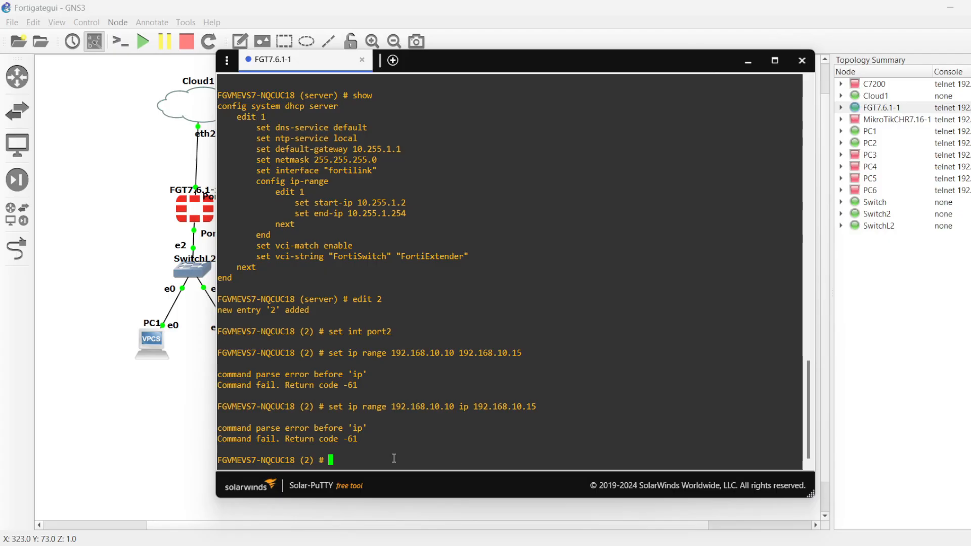
# Step: Try the IP range command with a hyphen, as 192.168.10.10-192.168.10.15, and list the commands available for the entry
pyautogui.press('Up')
pyautogui.press('Left')
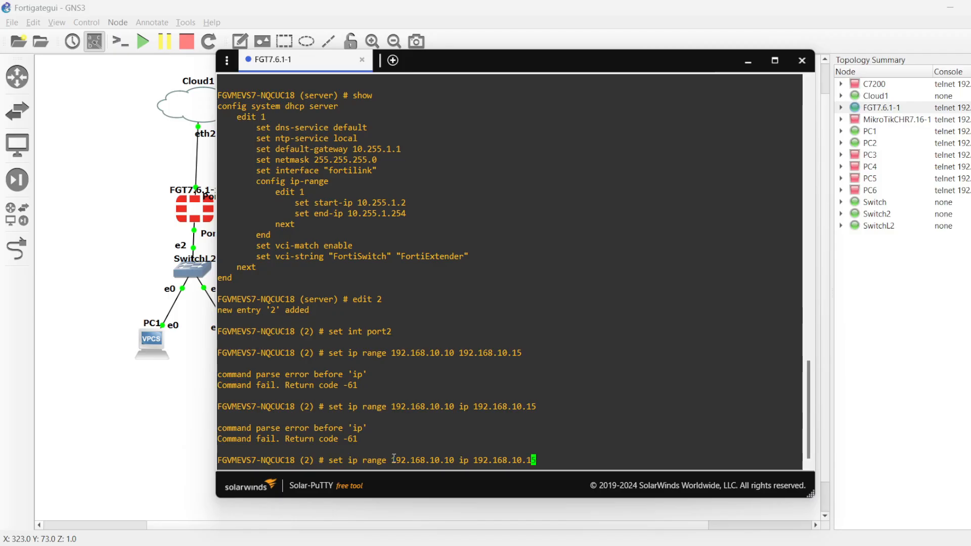
pyautogui.press('Left')
pyautogui.press('Left')
pyautogui.press('Left')
pyautogui.press('Left')
pyautogui.press('Left')
pyautogui.press('Left')
pyautogui.press('Left')
pyautogui.press('Left')
pyautogui.press('Left')
pyautogui.press('Left')
pyautogui.press('Left')
pyautogui.press('Left')
pyautogui.press('BackSpace')
pyautogui.press('BackSpace')
pyautogui.press('BackSpace')
pyautogui.press('BackSpace')
pyautogui.write('-')
pyautogui.press('Return')
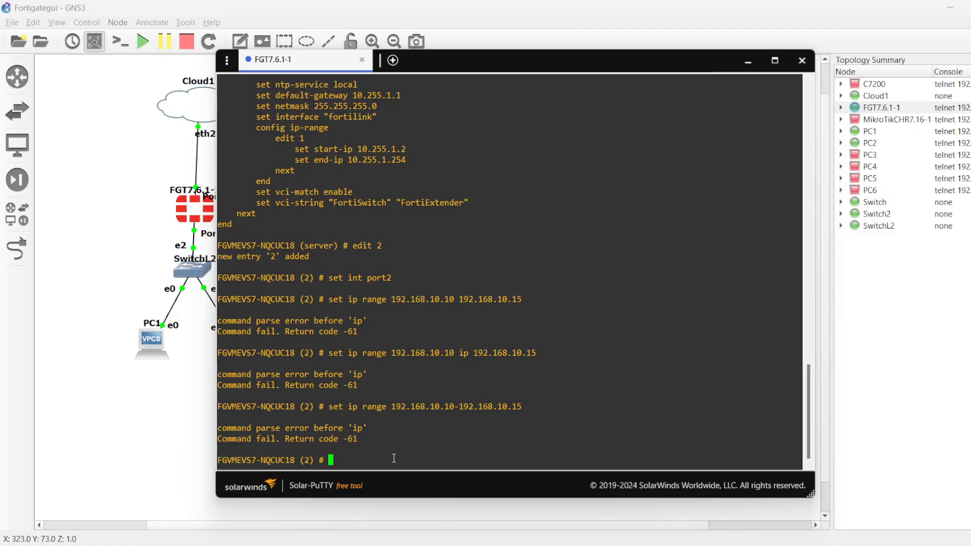
pyautogui.press('?')
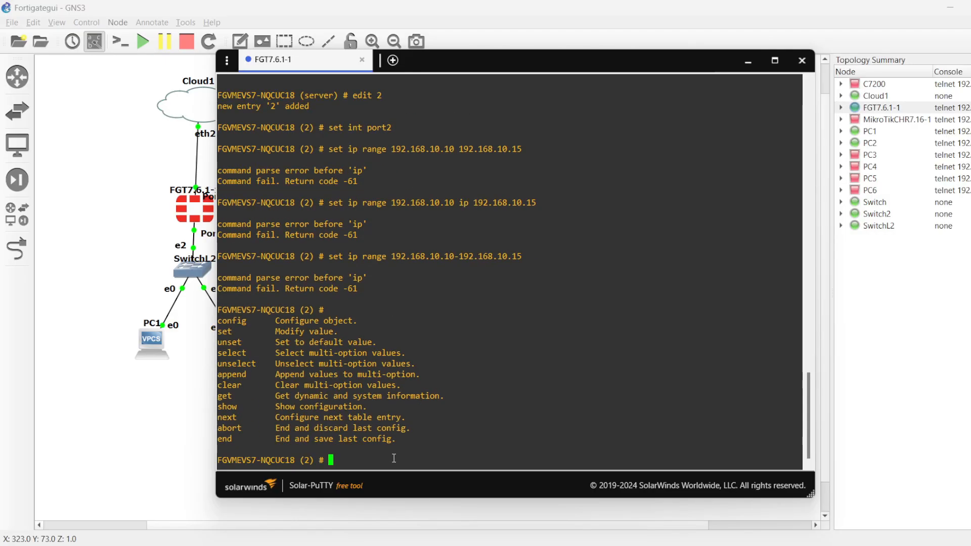
pyautogui.press('Up')
pyautogui.press('Left')
pyautogui.press('Left')
pyautogui.press('Left')
pyautogui.press('Left')
pyautogui.press('Left')
pyautogui.press('Left')
pyautogui.press('Left')
pyautogui.press('Left')
pyautogui.press('Left')
pyautogui.press('Left')
pyautogui.press('Left')
pyautogui.press('Left')
pyautogui.press('Left')
pyautogui.press('Left')
pyautogui.press('Left')
pyautogui.press('Left')
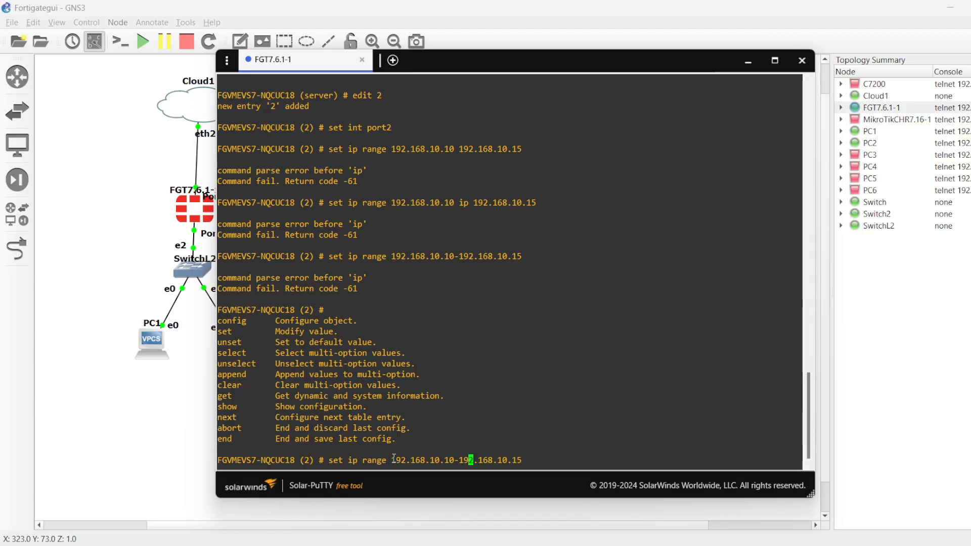
pyautogui.press('Right')
pyautogui.press('Right')
pyautogui.press('Delete')
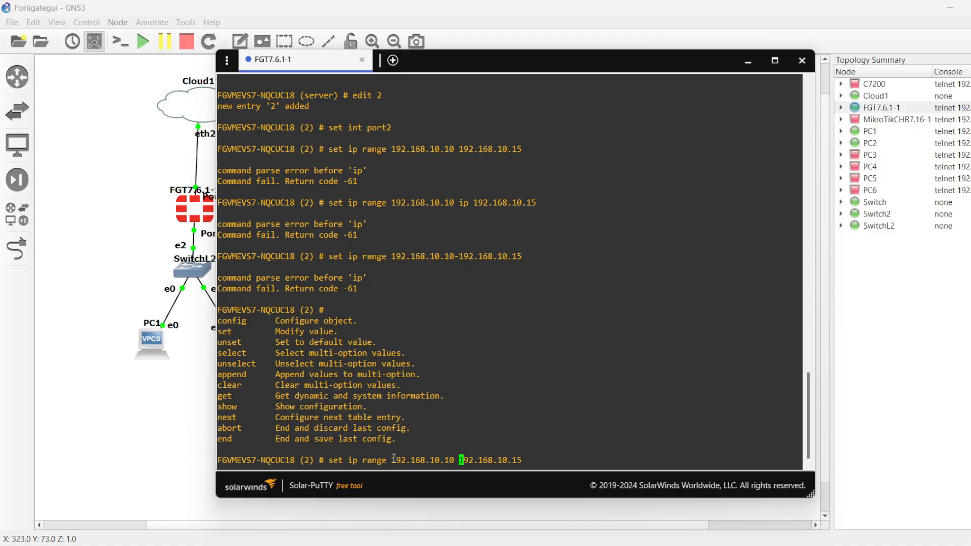
pyautogui.hotkey('ctrl', 'u')
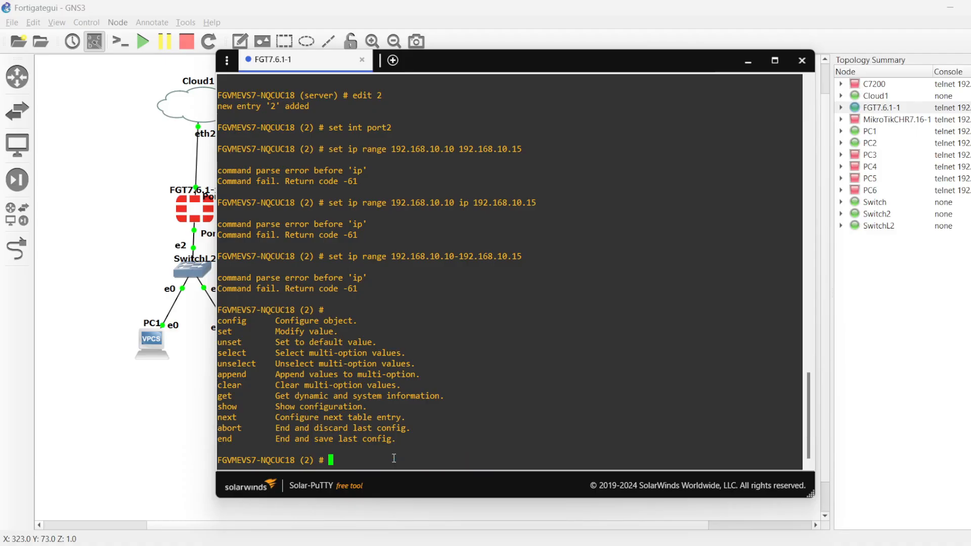
# Step: List all options of the set command for DHCP server entry 2 and read through them
pyautogui.write('set ?')
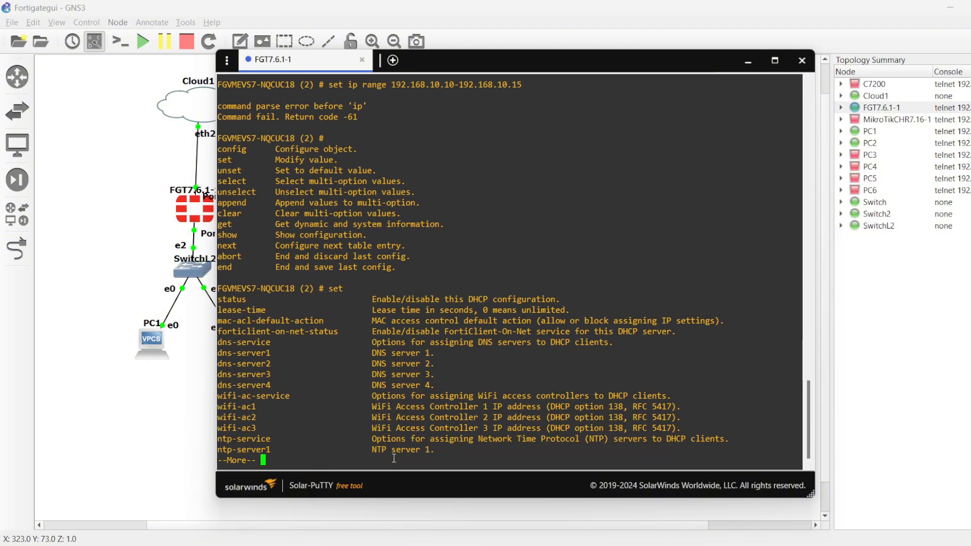
pyautogui.press('space')
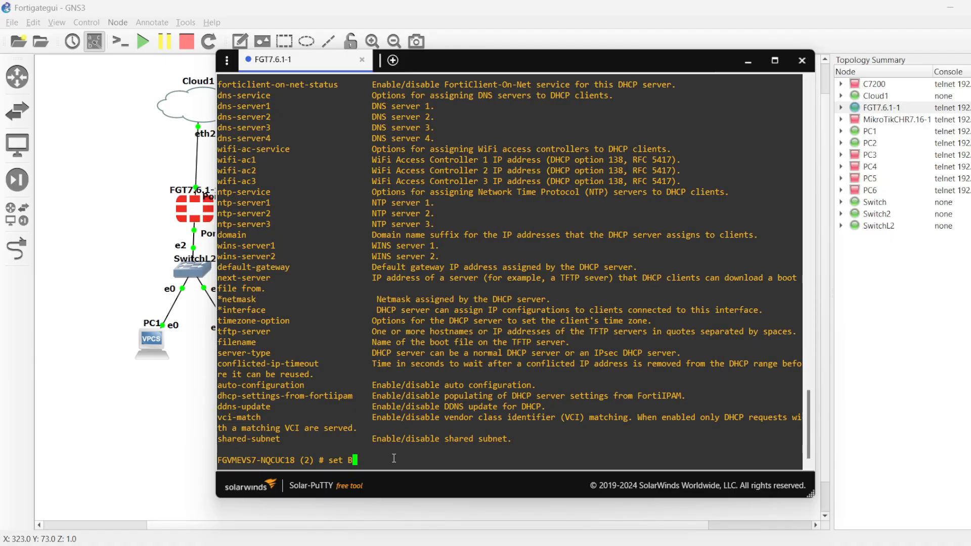
pyautogui.scroll(1, 288, 311)
pyautogui.scroll(-1, 289, 311)
pyautogui.scroll(3, 259, 258)
# Step: Enter the ip-range configuration of DHCP server entry 2 and create range entry 1
pyautogui.write('conf')
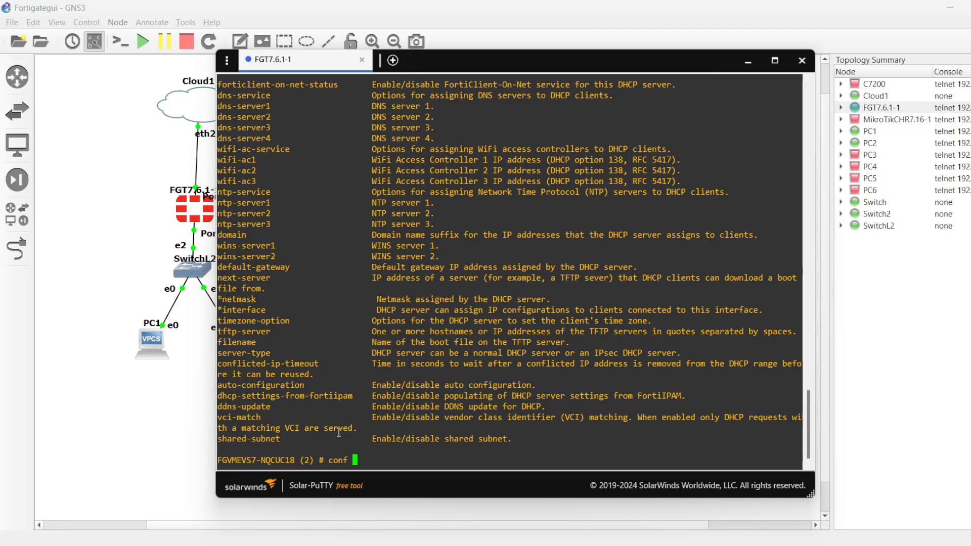
pyautogui.write('ip-range')
pyautogui.press('Return')
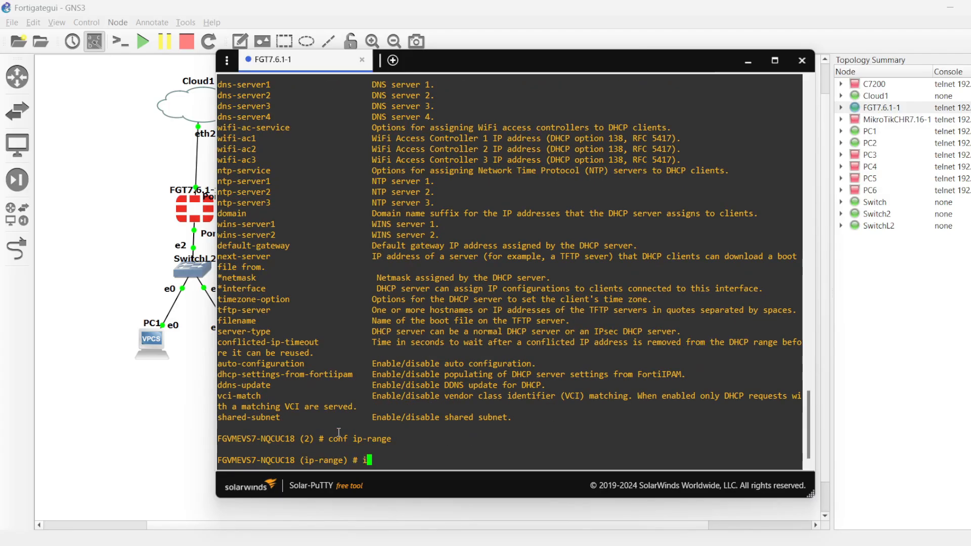
pyautogui.write('edit')
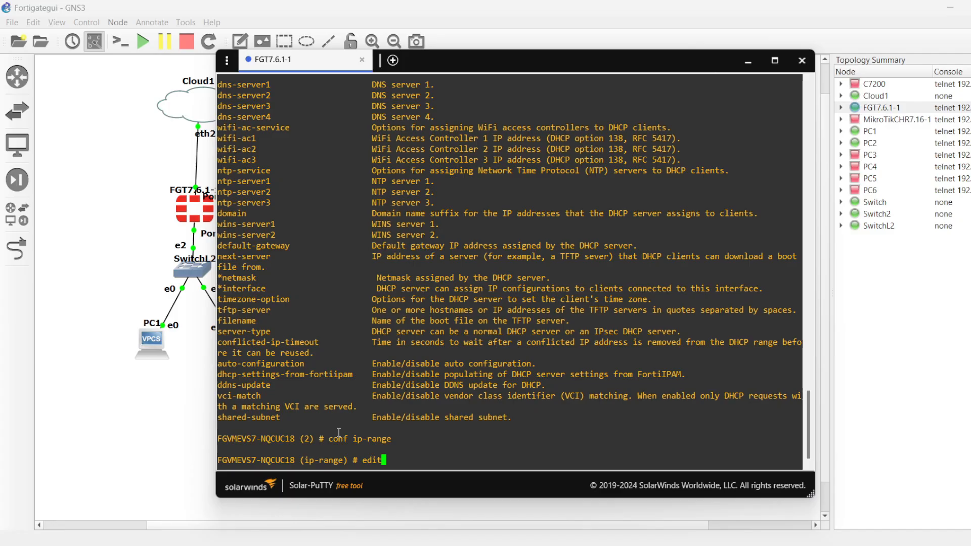
pyautogui.write(' 1')
pyautogui.press('Return')
# Step: Set the range's start-ip to 192.168.10.10
pyautogui.write('set ')
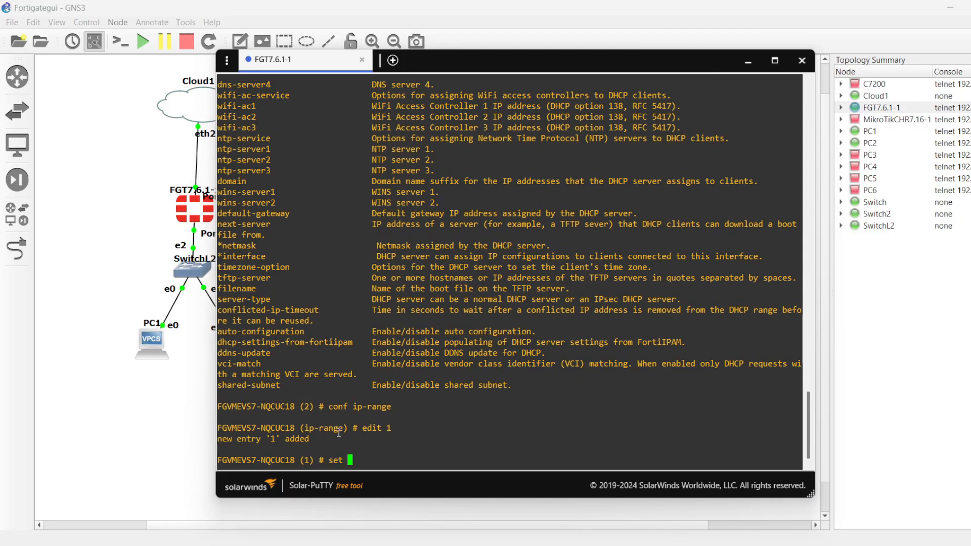
pyautogui.write('start-ip 192.168.1')
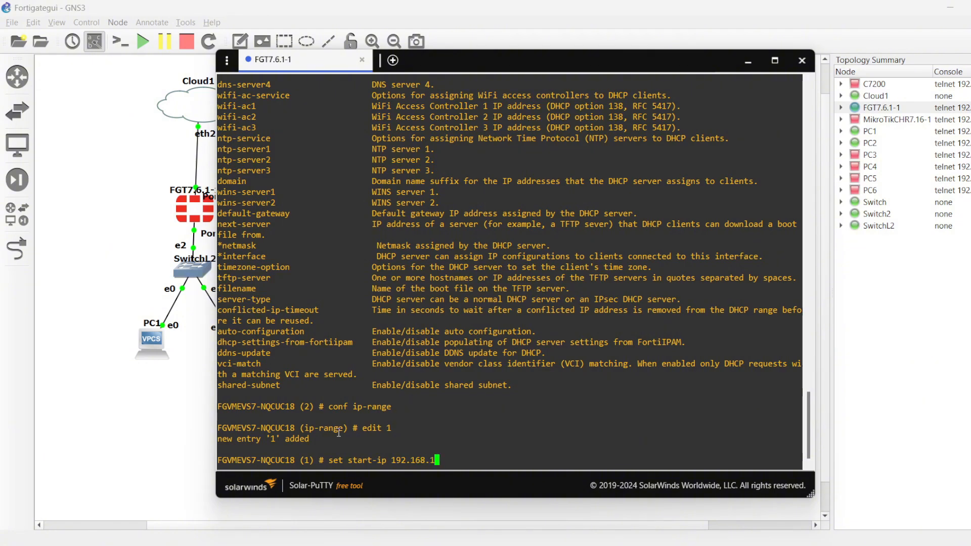
pyautogui.write('0.10')
pyautogui.press('Return')
# Step: Set the range's end-ip to 192.168.10.15 and finish range entry 1 with next
pyautogui.write('set')
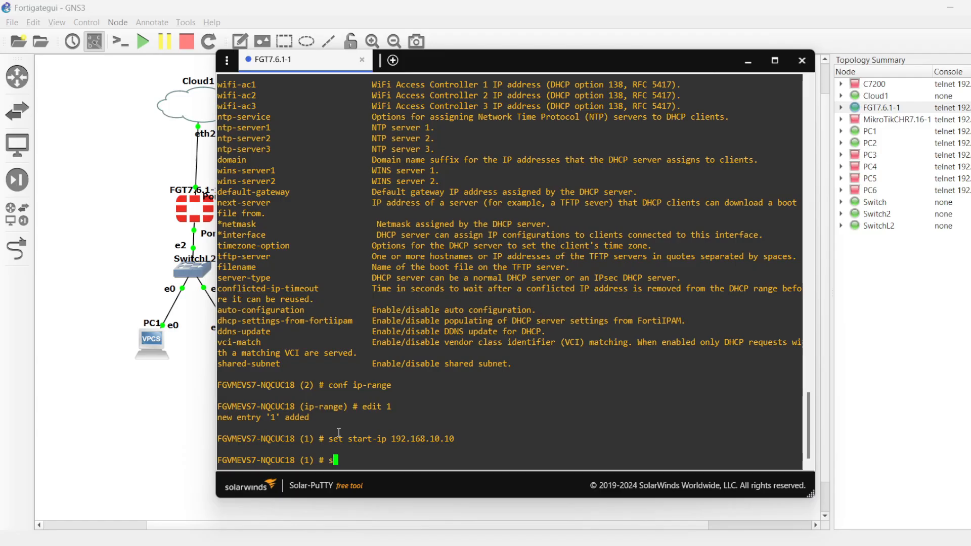
pyautogui.press('Tab')
pyautogui.press('Tab')
pyautogui.press('Tab')
pyautogui.press('Tab')
pyautogui.press('Tab')
pyautogui.press('Tab')
pyautogui.write('192')
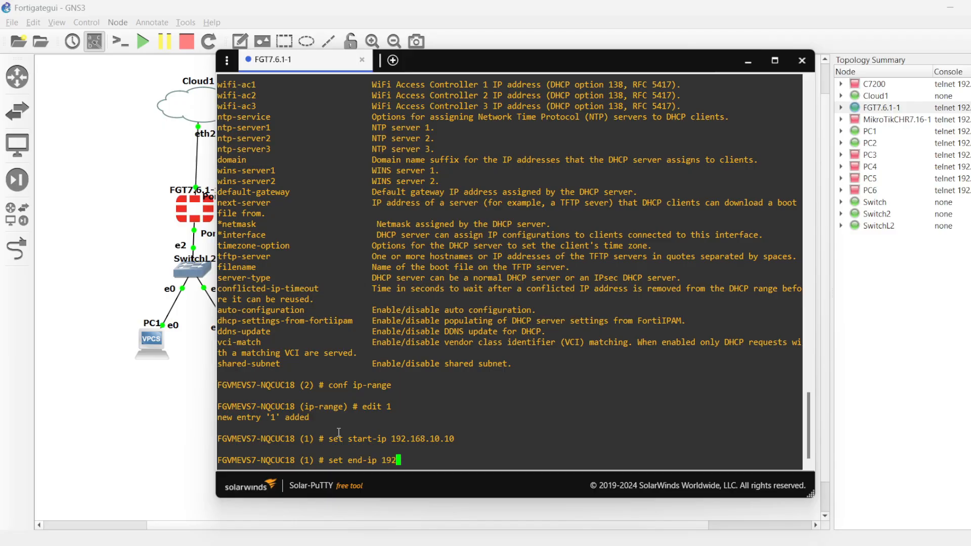
pyautogui.write('.168.10.15')
pyautogui.press('Return')
pyautogui.write('next')
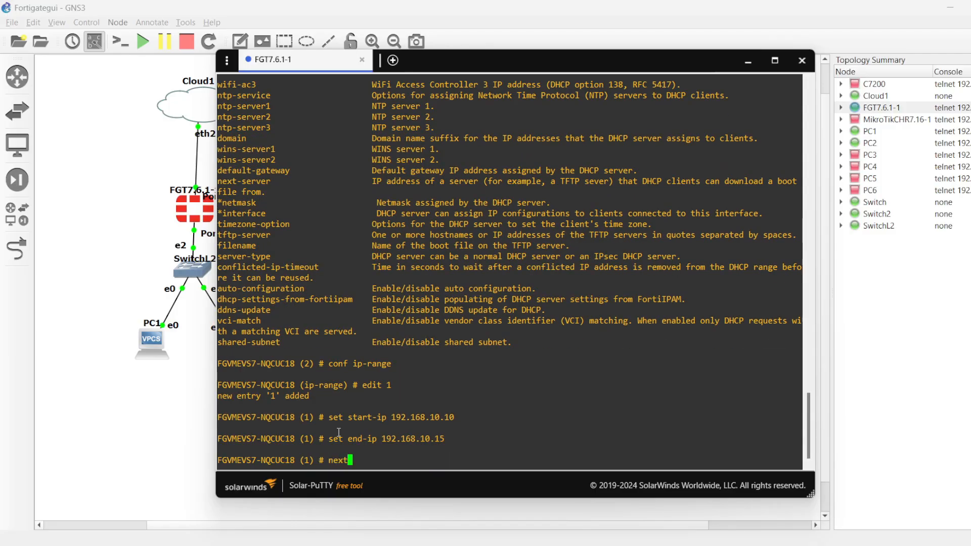
pyautogui.press('Return')
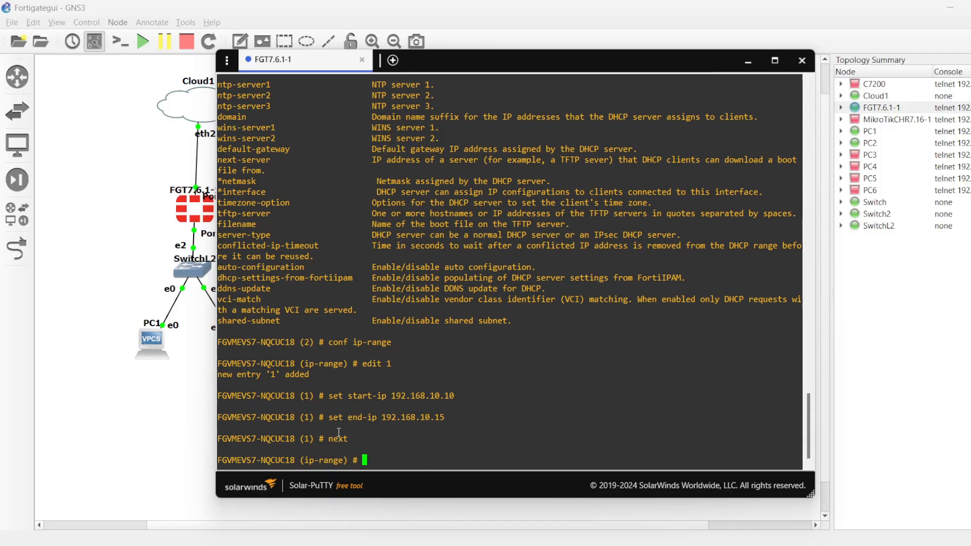
# Step: Show the IP range configuration to check it, and end it to return to DHCP server entry 2
pyautogui.write('nest')
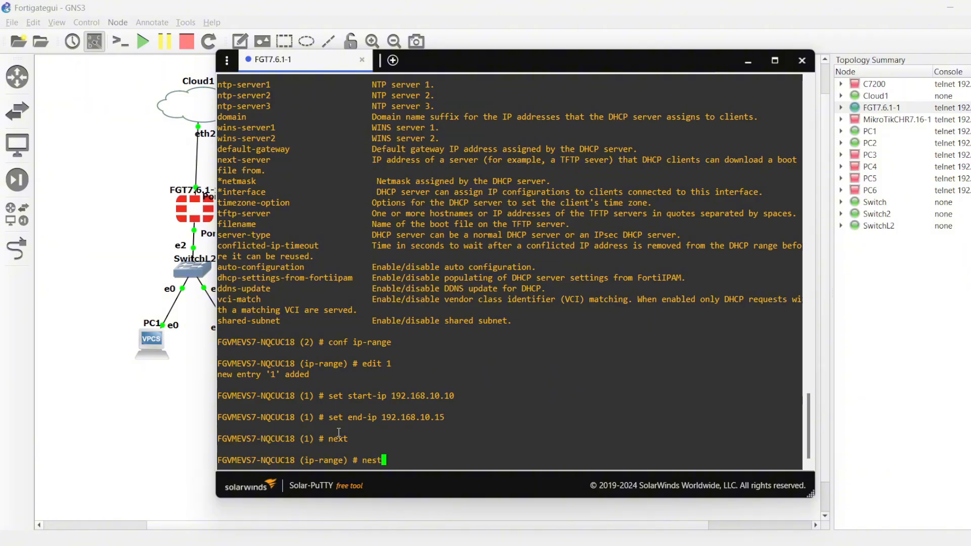
pyautogui.press('BackSpace')
pyautogui.press('BackSpace')
pyautogui.write('xt')
pyautogui.press('BackSpace')
pyautogui.press('BackSpace')
pyautogui.press('BackSpace')
pyautogui.press('BackSpace')
pyautogui.write('show')
pyautogui.press('Return')
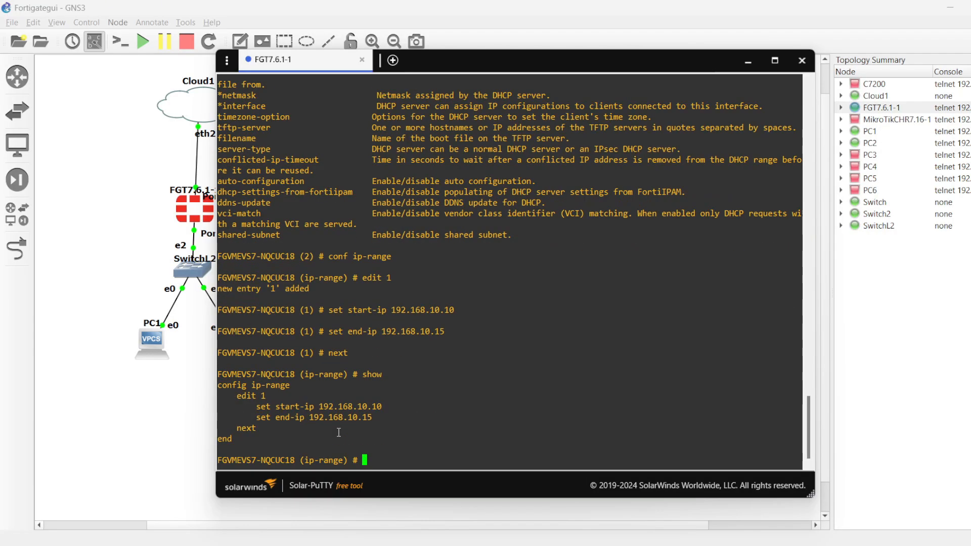
pyautogui.write('next')
pyautogui.press('Return')
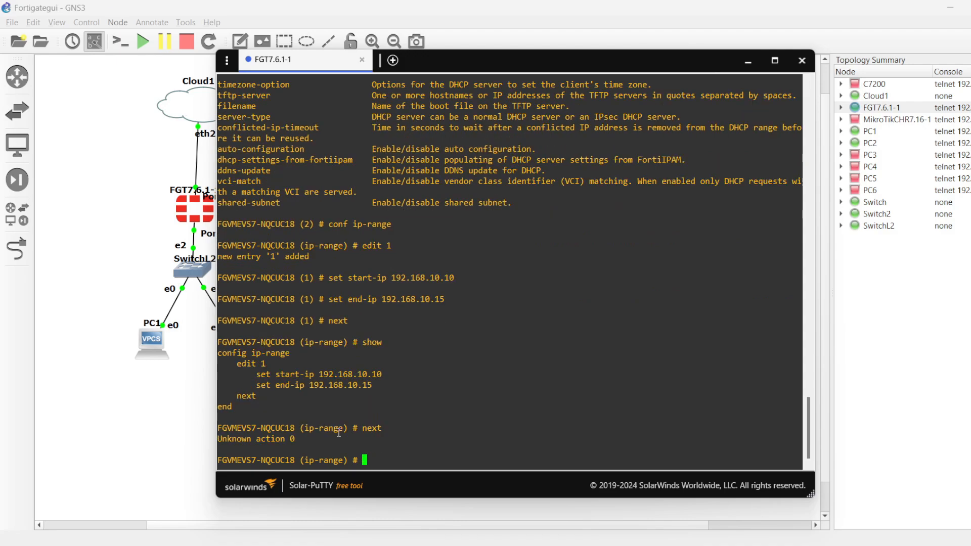
pyautogui.write('end')
pyautogui.press('Return')
# Step: Set the DHCP server entry's netmask to 255.255.255.0
pyautogui.write('set net')
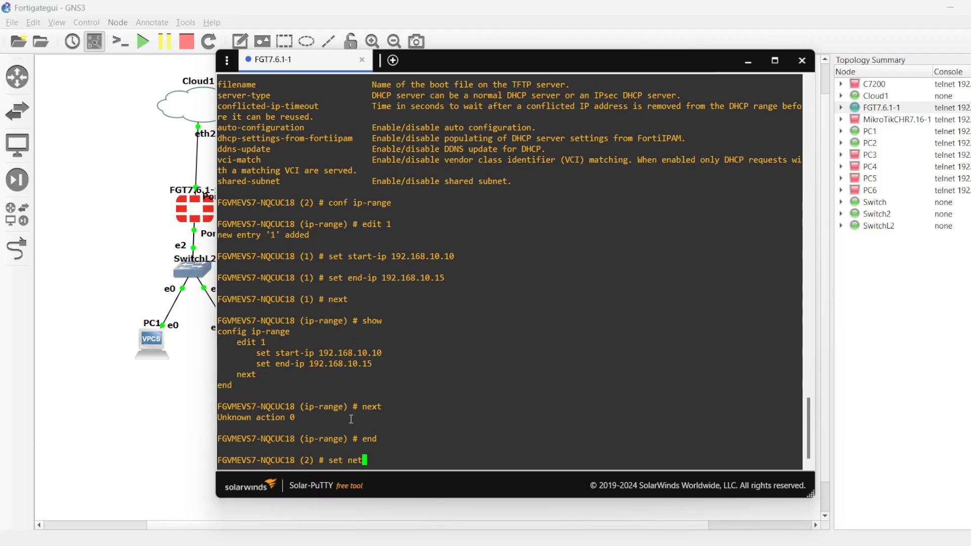
pyautogui.write('mask 2')
pyautogui.write('55.2')
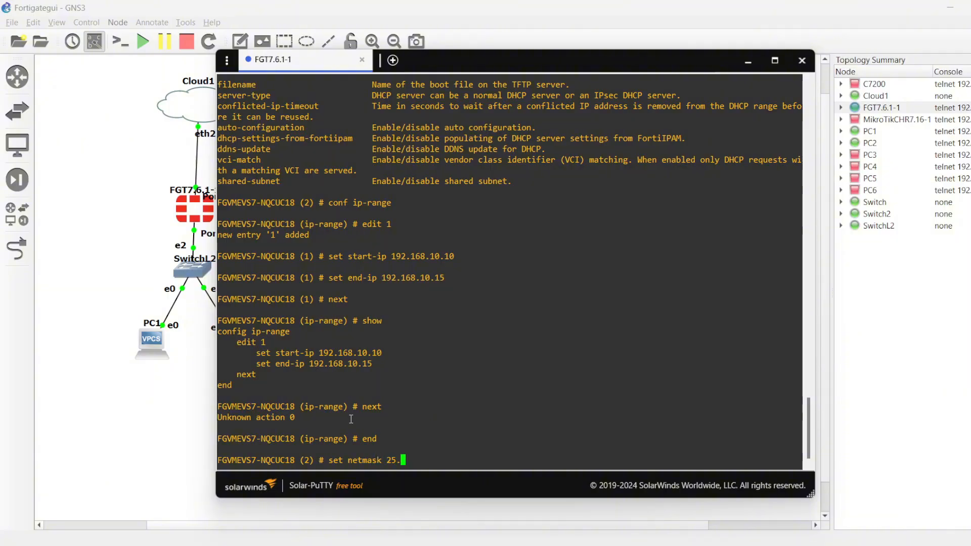
pyautogui.write('55.255.0')
pyautogui.press('Return')
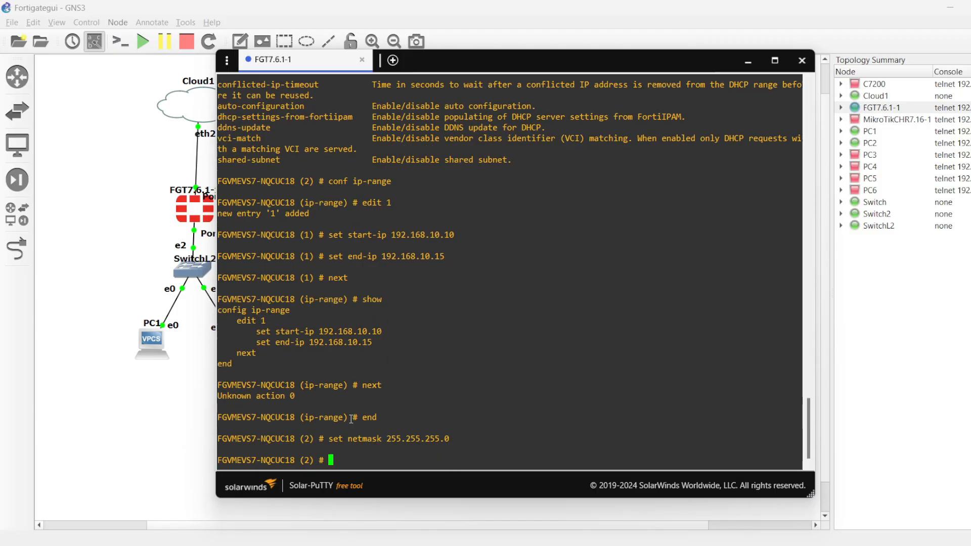
# Step: Set the DHCP server entry's default-gateway to 192.168.10.1 and end the DHCP server configuration
pyautogui.write('set default-ro')
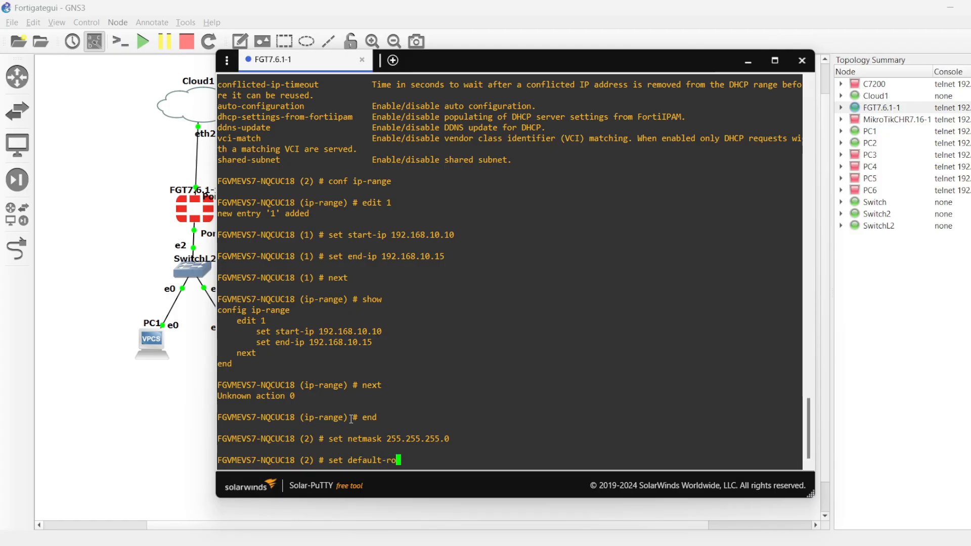
pyautogui.press('BackSpace')
pyautogui.press('BackSpace')
pyautogui.press('BackSpace')
pyautogui.write('-gateway 192')
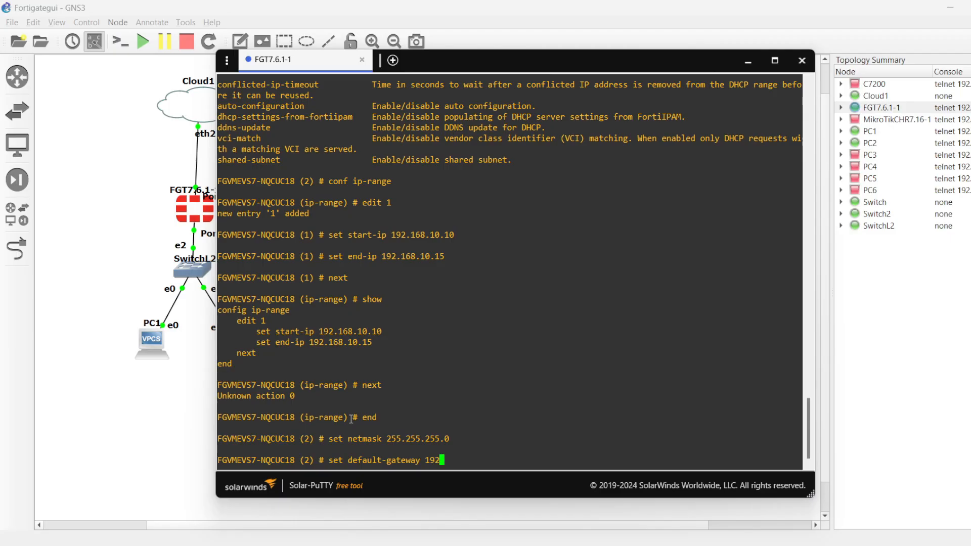
pyautogui.write(',168.10.1')
pyautogui.press('Left')
pyautogui.press('Left')
pyautogui.press('Left')
pyautogui.press('Left')
pyautogui.press('Left')
pyautogui.press('Left')
pyautogui.press('Left')
pyautogui.press('Left')
pyautogui.press('BackSpace')
pyautogui.write('.')
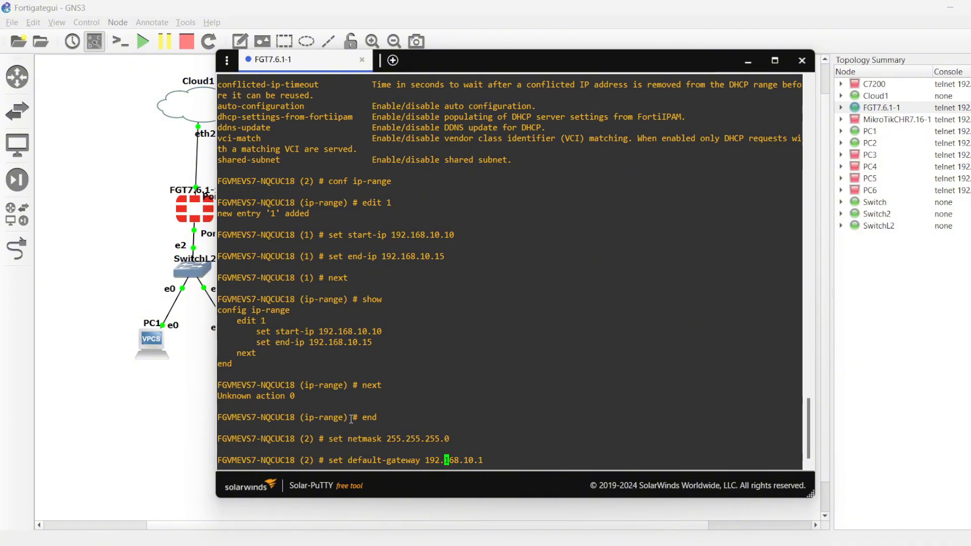
pyautogui.press('Return')
pyautogui.write('end')
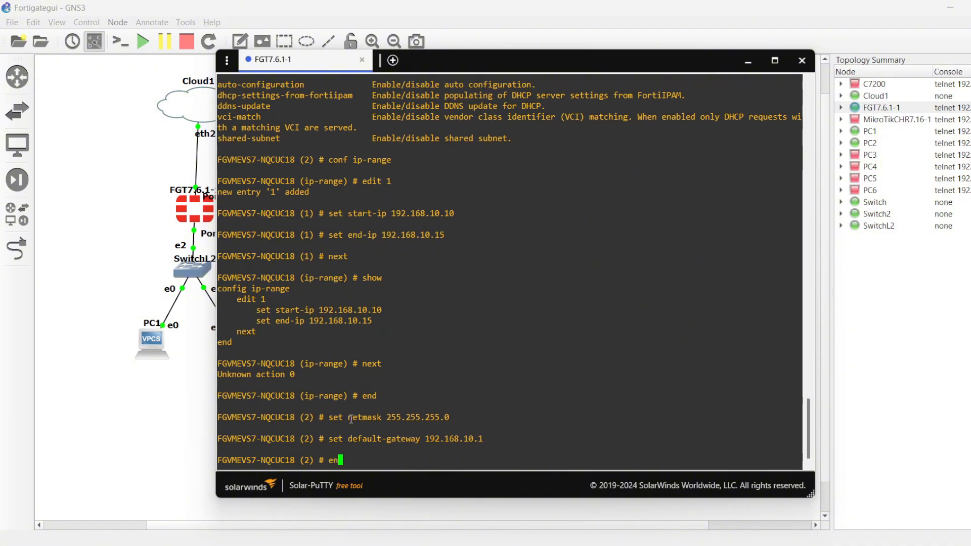
pyautogui.press('Return')
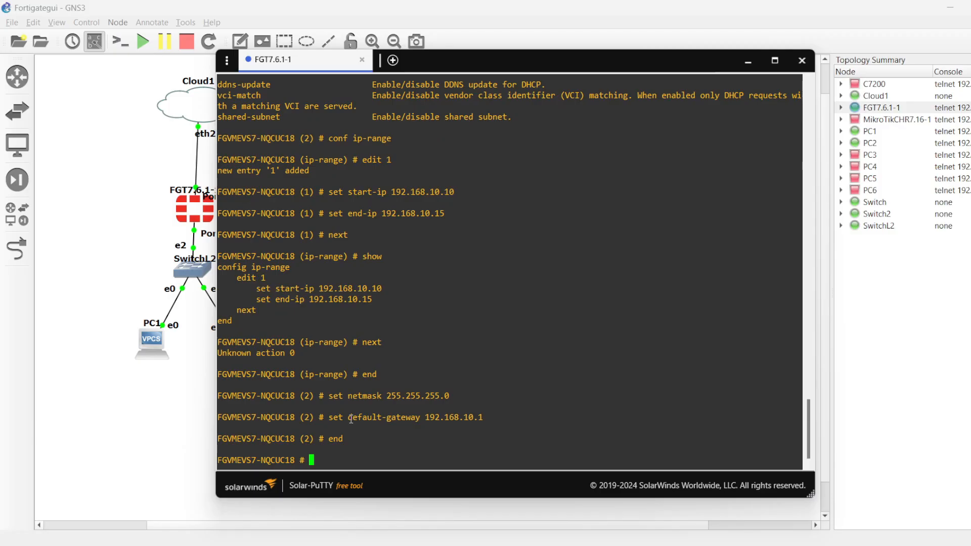
# Step: Enter the system DHCP server configuration and show it to check entry 2's interface, gateway, netmask and IP range
pyautogui.write('conf sys dhcp server')
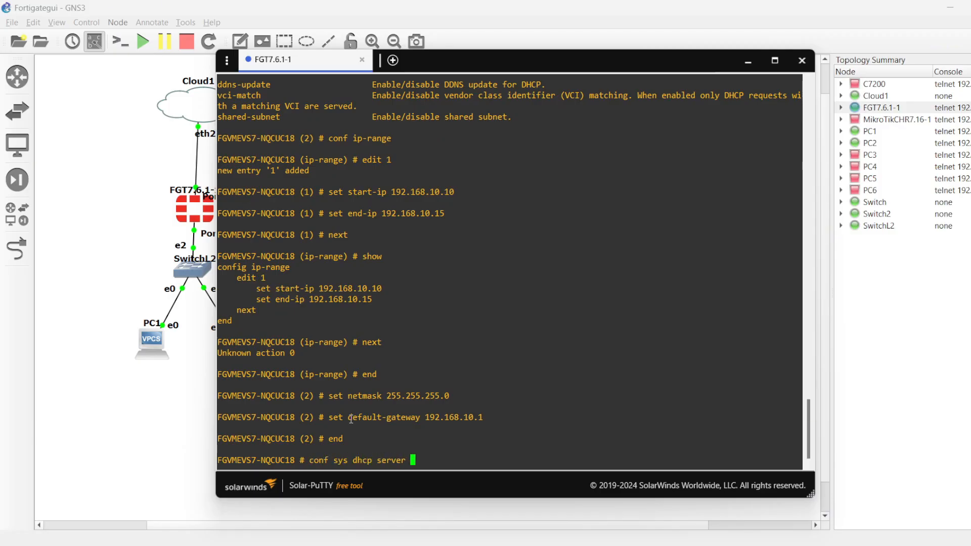
pyautogui.press('Return')
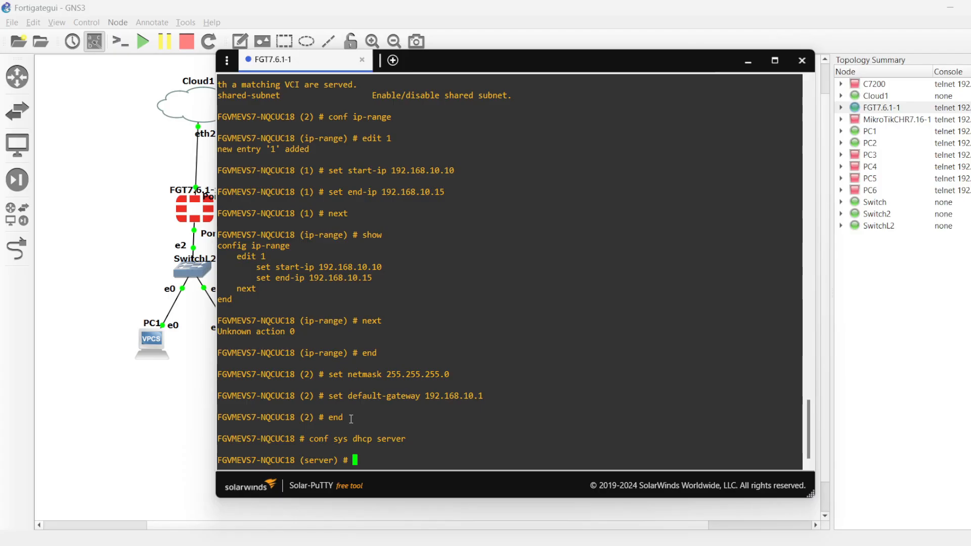
pyautogui.write('show')
pyautogui.press('Return')
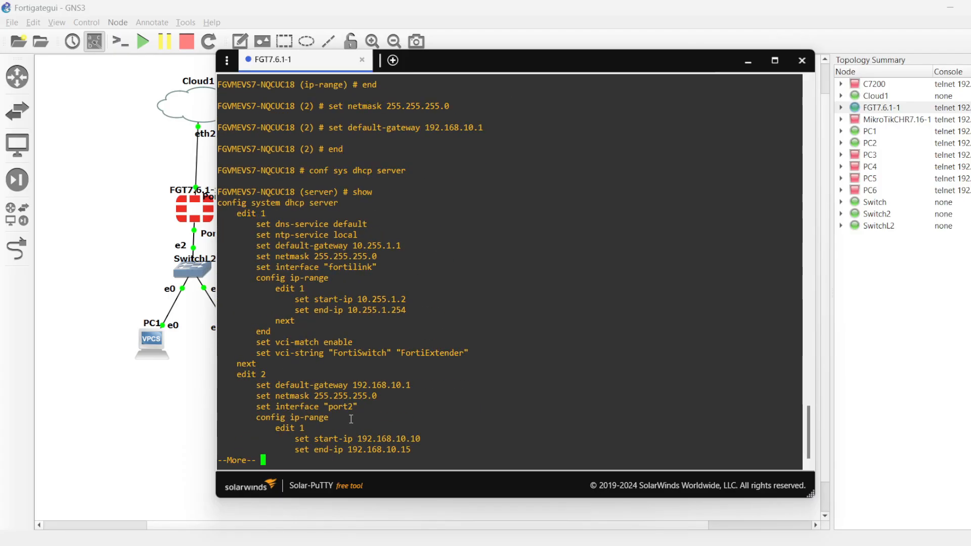
pyautogui.press('space')
pyautogui.press('Return')
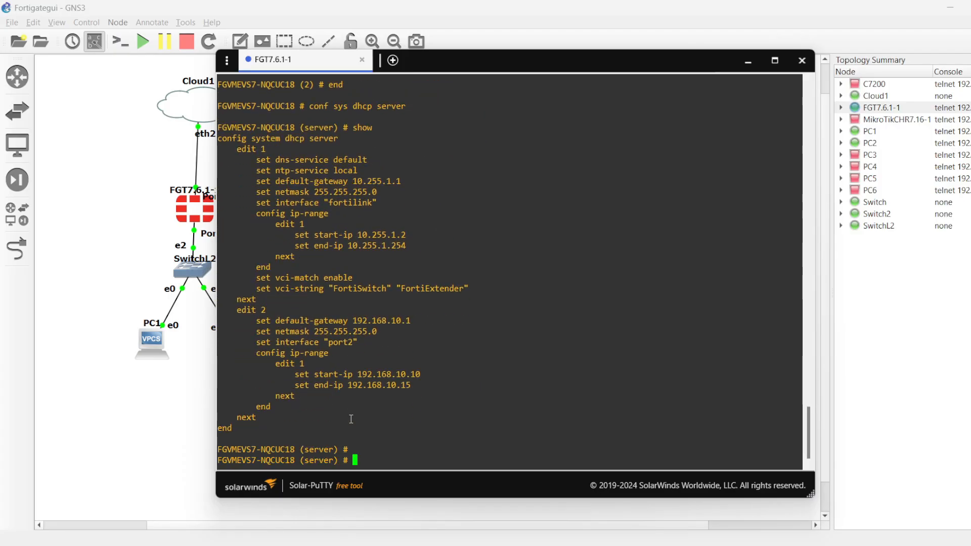
pyautogui.moveTo(233, 310); pyautogui.dragTo(349, 397)
pyautogui.click(349, 398)
pyautogui.doubleClick(340, 343)
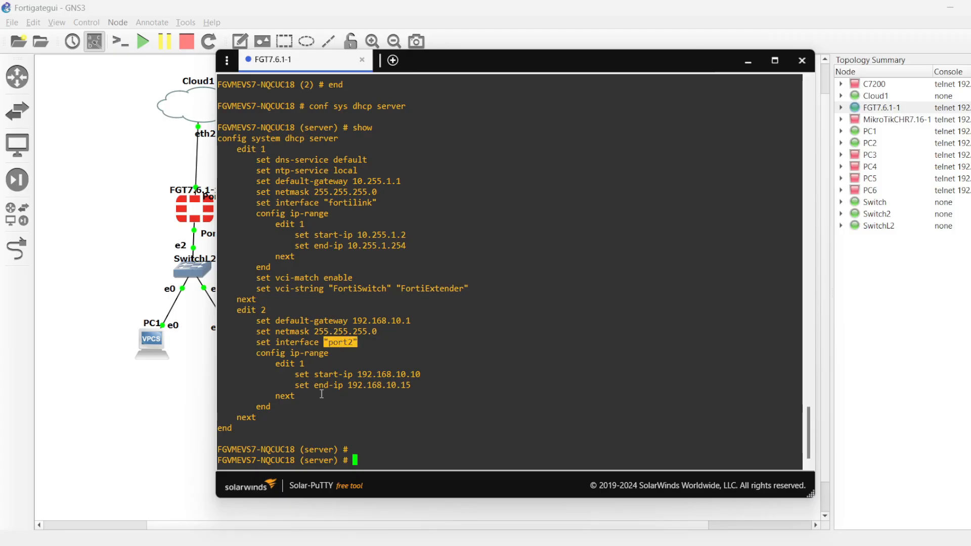
pyautogui.tripleClick(331, 396)
# Step: Return to the GNS3 topology and open the consoles of PC1 and PC2
pyautogui.click(110, 409)
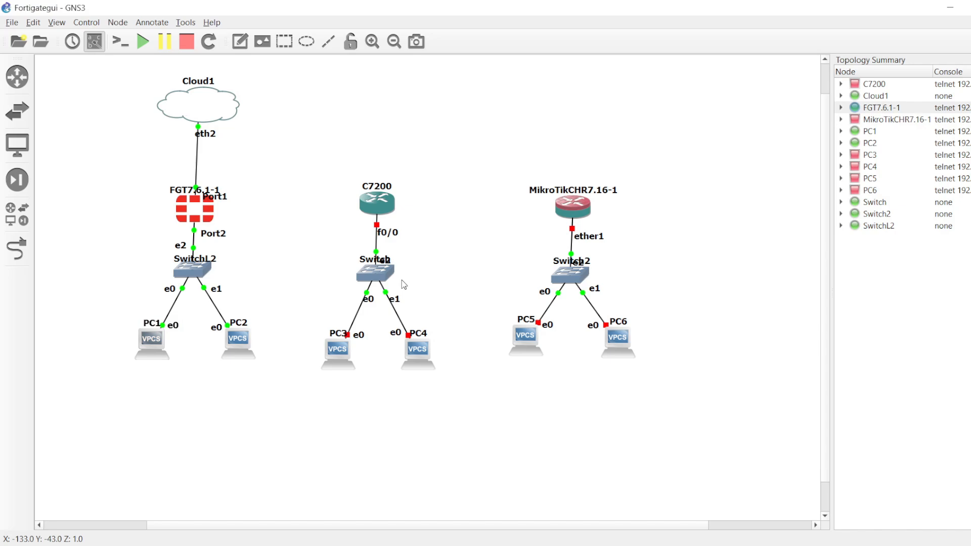
pyautogui.hotkey('alt', 'Tab')
pyautogui.hotkey('alt', 'Tab')
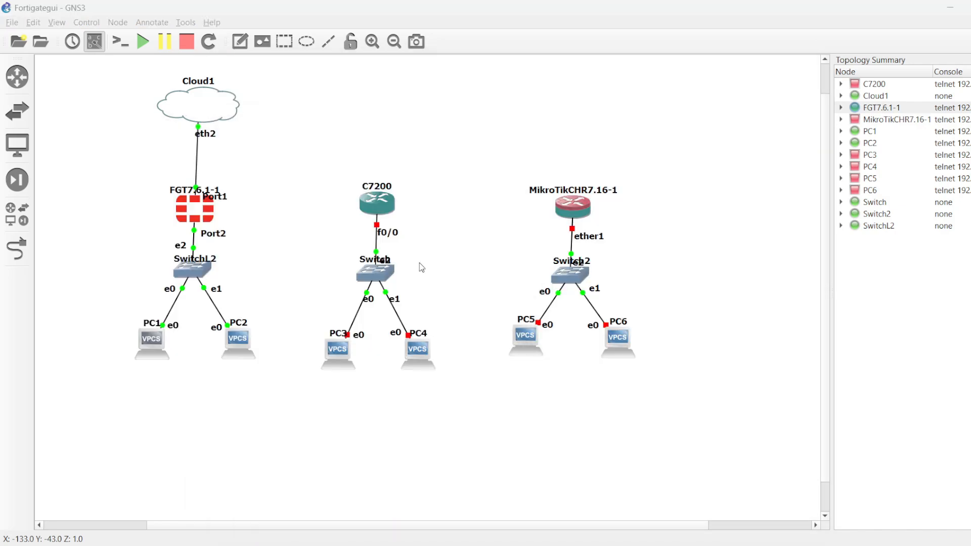
pyautogui.hotkey('alt', 'Tab')
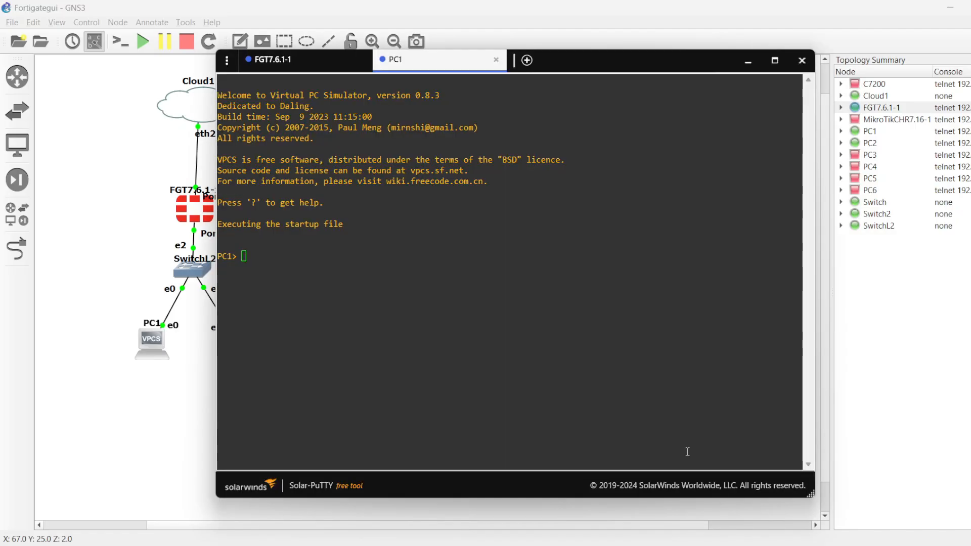
pyautogui.click(103, 347)
pyautogui.doubleClick(244, 342)
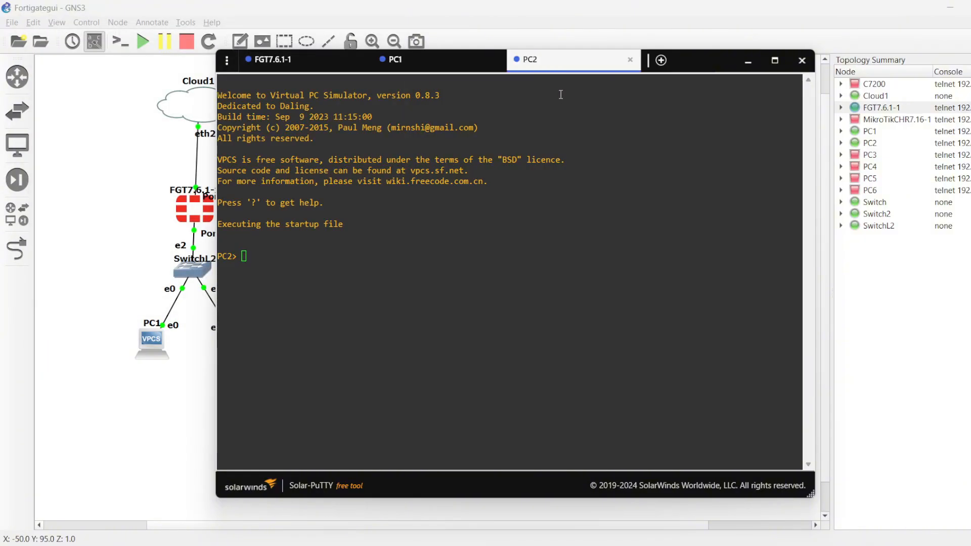
# Step: Request an address for PC1 with ip dhcp in its console
pyautogui.click(455, 62)
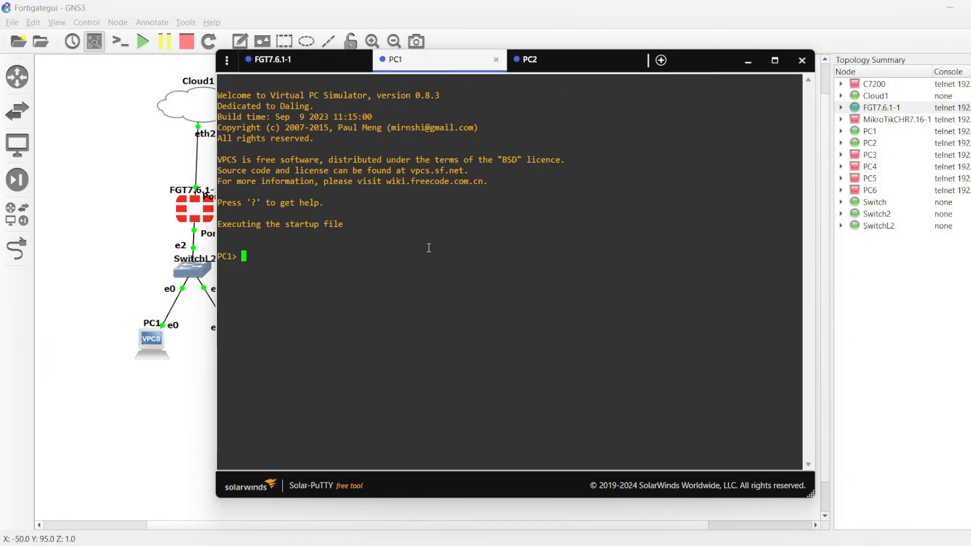
pyautogui.write('ip dhcp')
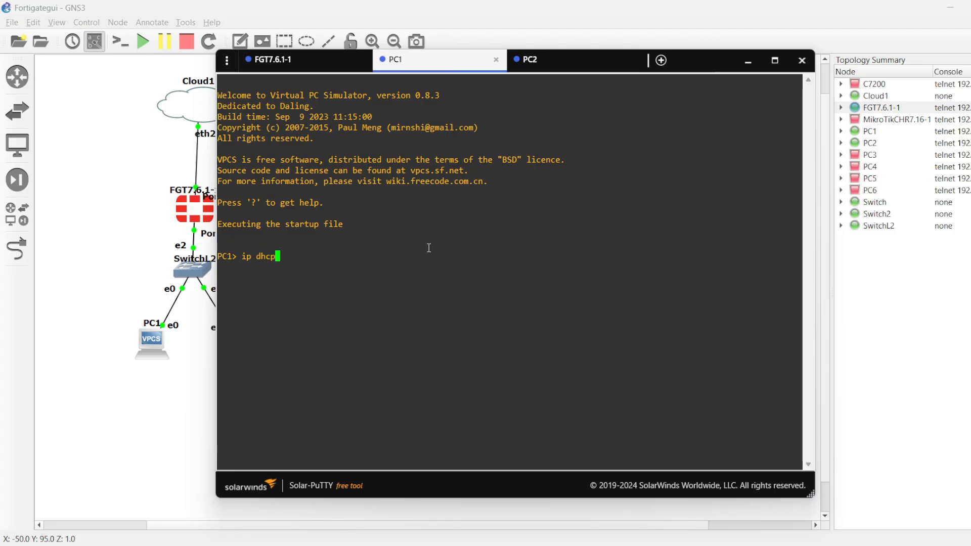
pyautogui.press('Return')
# Step: Request an address for PC2 with ip dhcp in its console
pyautogui.click(539, 65)
pyautogui.write('ip')
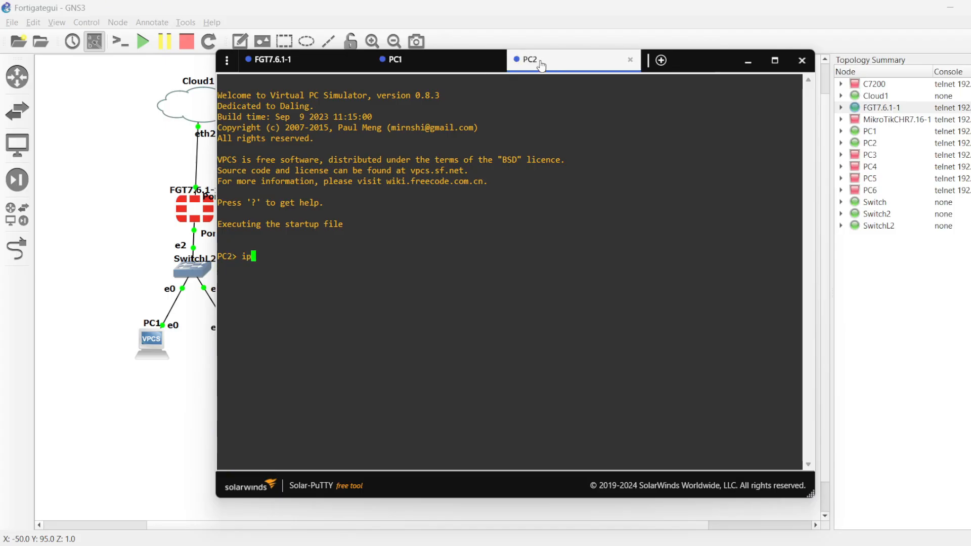
pyautogui.write(' dhcp')
pyautogui.press('Return')
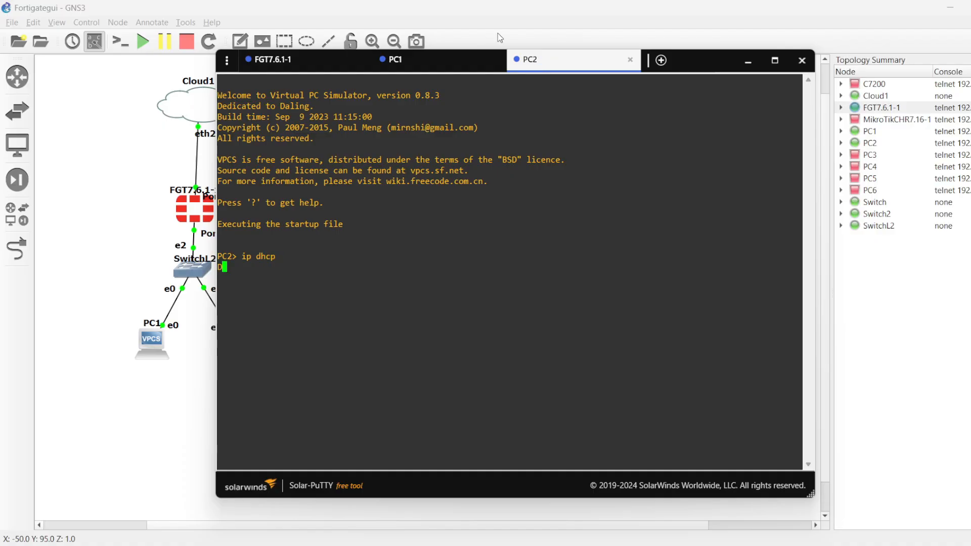
# Step: Compare the addresses leased to PC1 and PC2 with the IP range configured in FortiGate DHCP server entry 2
pyautogui.click(464, 70)
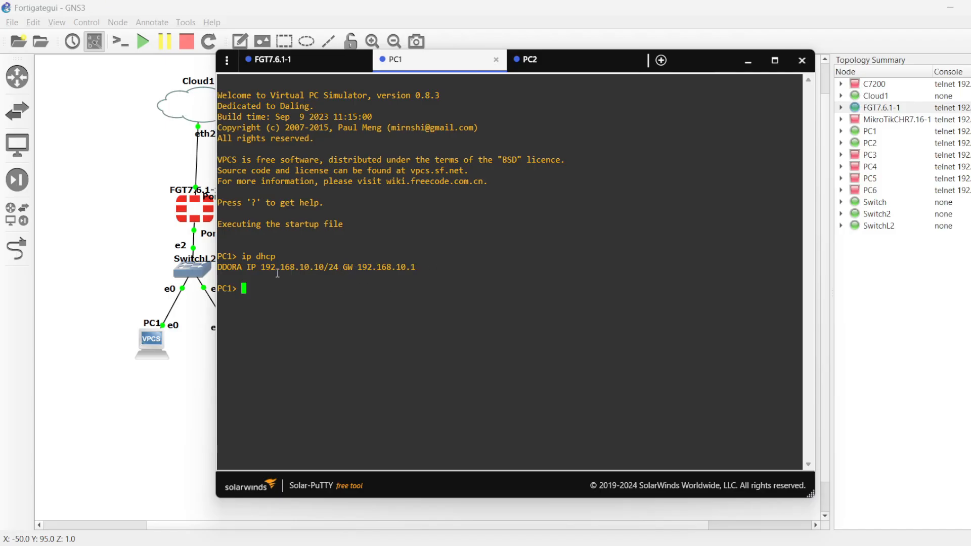
pyautogui.moveTo(264, 269); pyautogui.dragTo(331, 270)
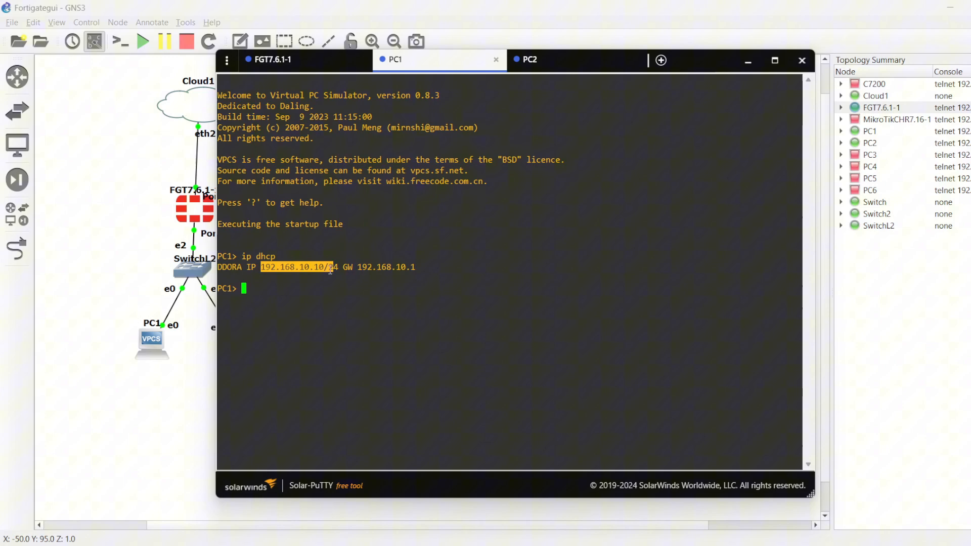
pyautogui.click(528, 60)
pyautogui.doubleClick(260, 279)
pyautogui.click(291, 316)
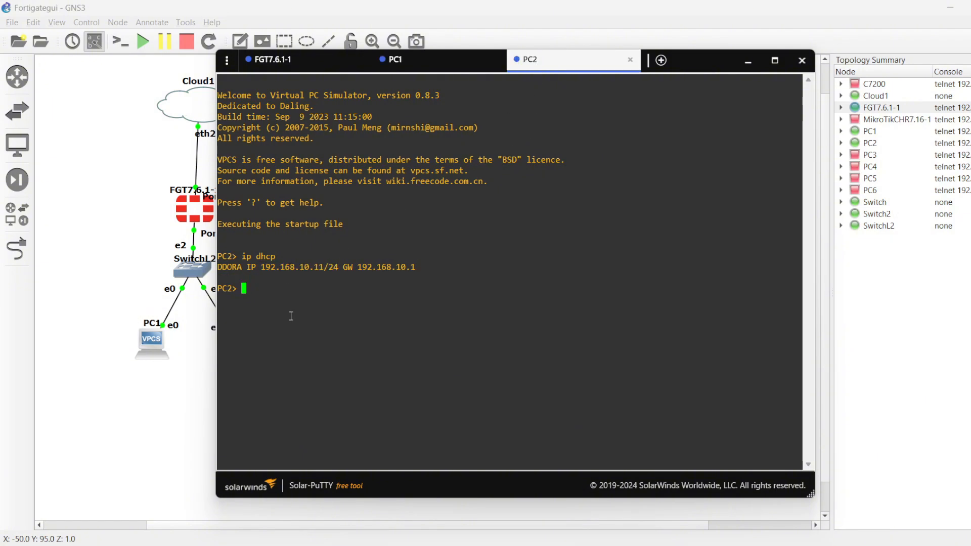
pyautogui.click(410, 63)
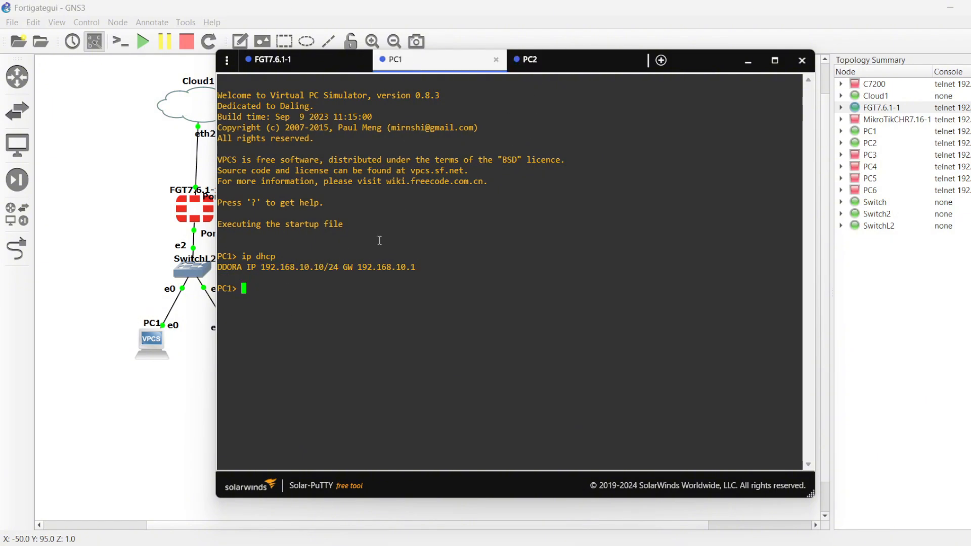
pyautogui.click(290, 65)
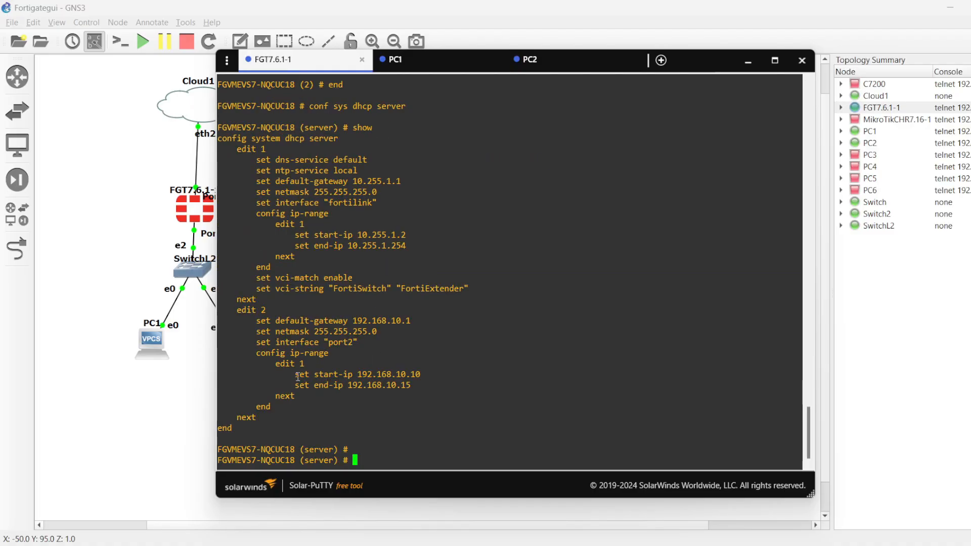
pyautogui.moveTo(295, 375); pyautogui.dragTo(453, 381)
pyautogui.click(433, 389)
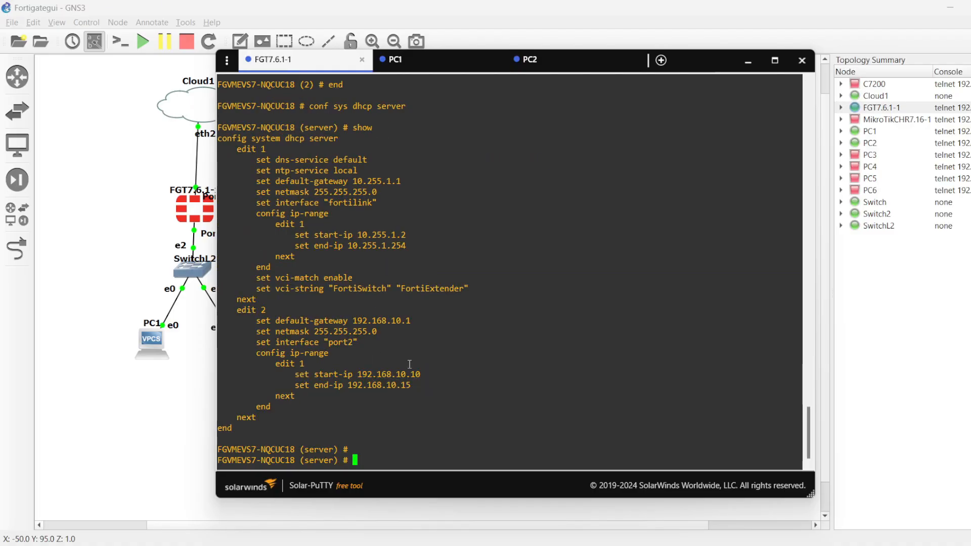
# Step: From PC1's console, ping its own address 192.168.10.10
pyautogui.click(445, 63)
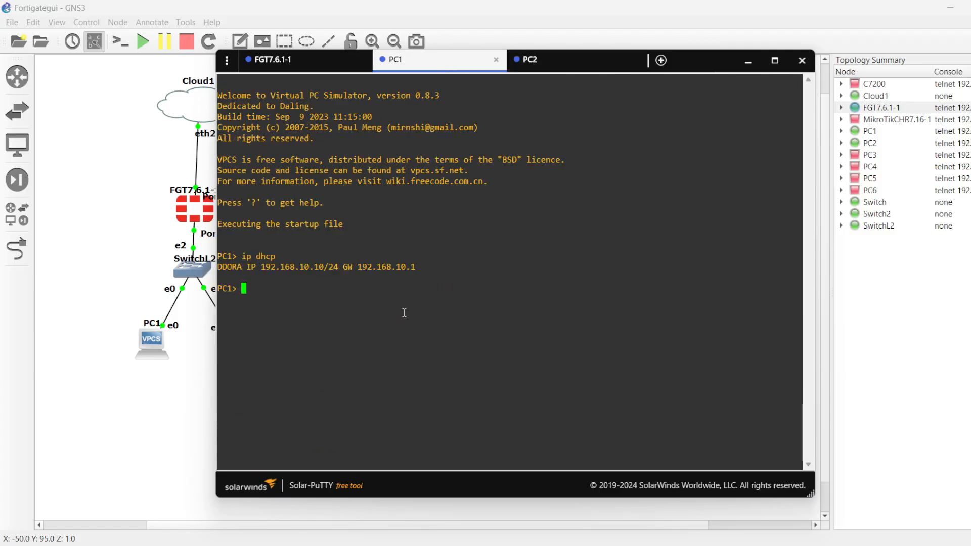
pyautogui.write('ping 192.168.10.')
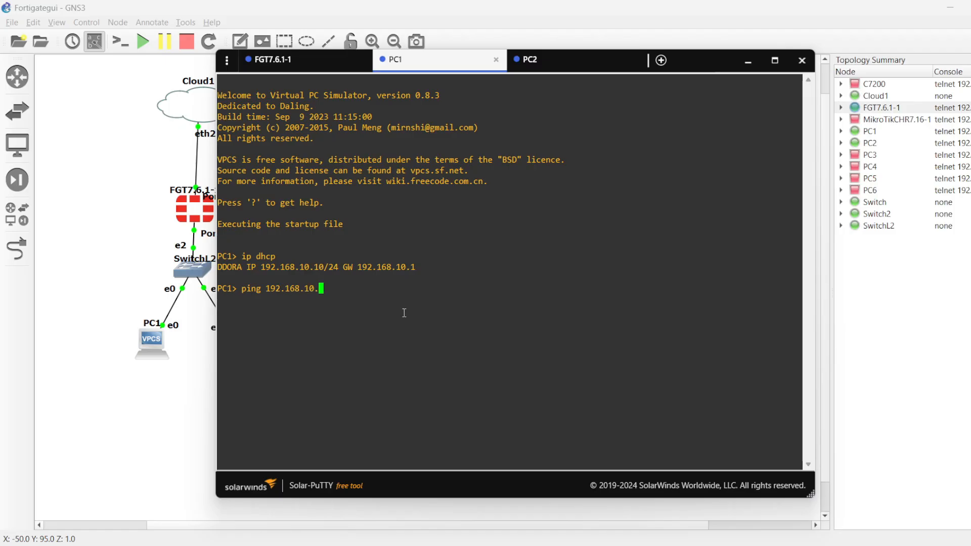
pyautogui.write('10')
pyautogui.press('Return')
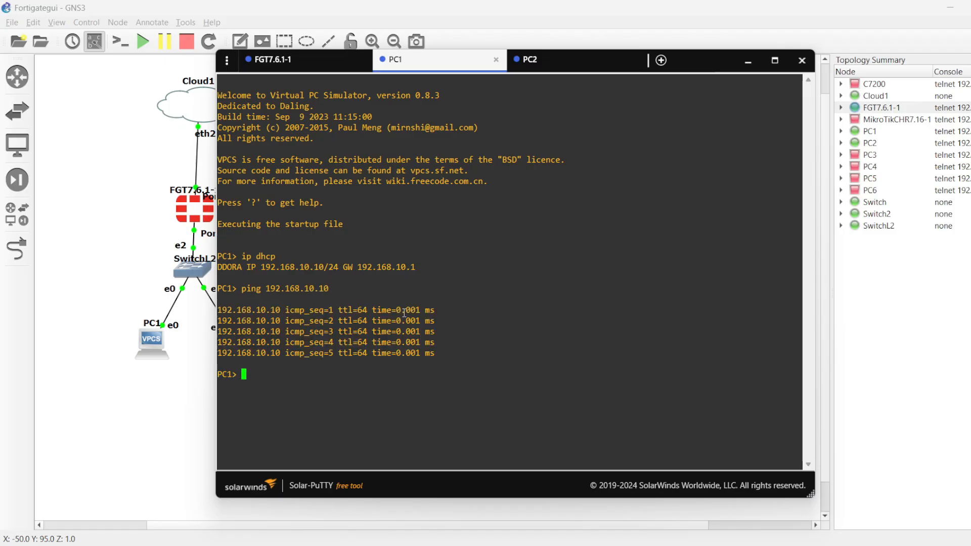
# Step: Check PC2's leased address, ping 192.168.10.11 from PC1 and stop the ping after a few replies
pyautogui.press('Up')
pyautogui.press('BackSpace')
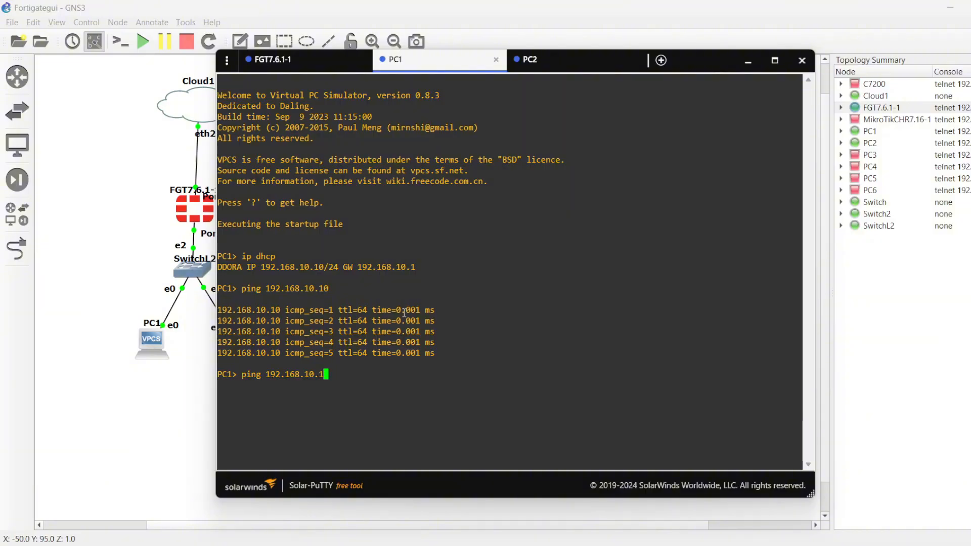
pyautogui.click(543, 60)
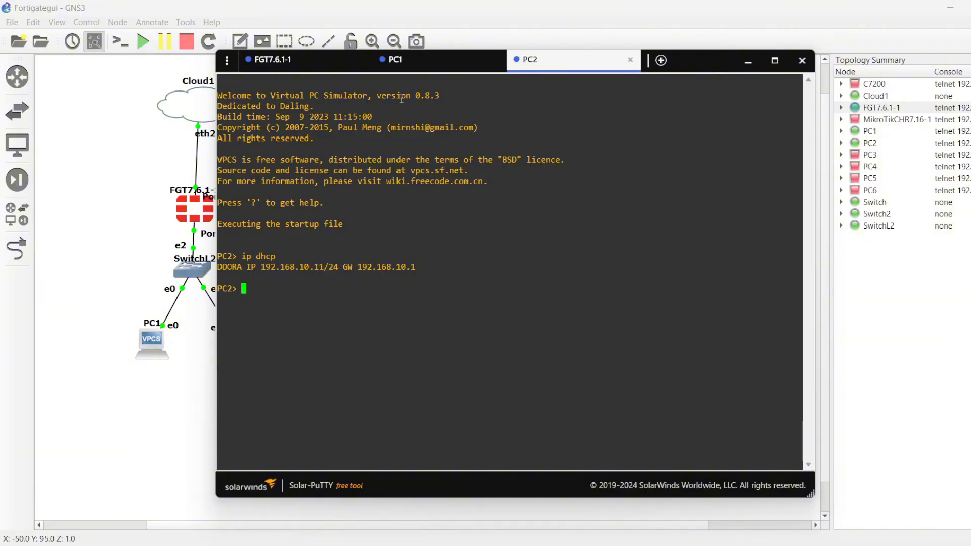
pyautogui.click(407, 64)
pyautogui.write('1> ping 192.168.10.1')
pyautogui.press('Return')
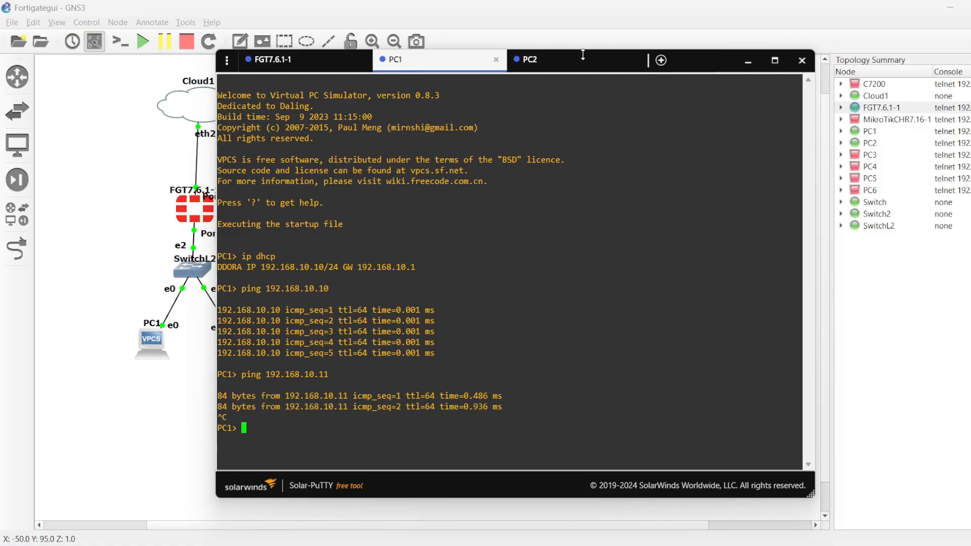
# Step: From PC2's console, ping PC1 at 192.168.10.10 and stop the ping
pyautogui.click(580, 70)
pyautogui.write('ping 192.1')
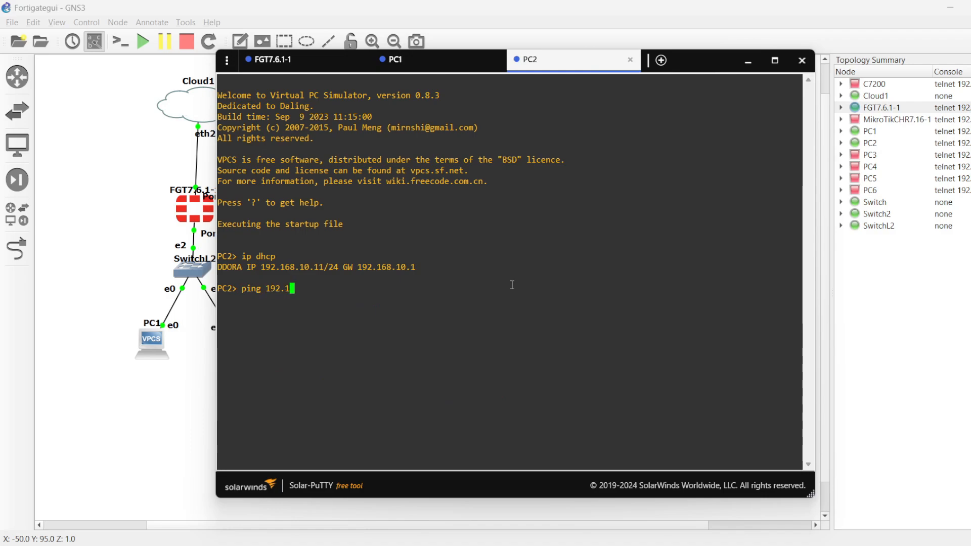
pyautogui.write('68.10.10')
pyautogui.press('Return')
pyautogui.hotkey('ctrl', 'c')
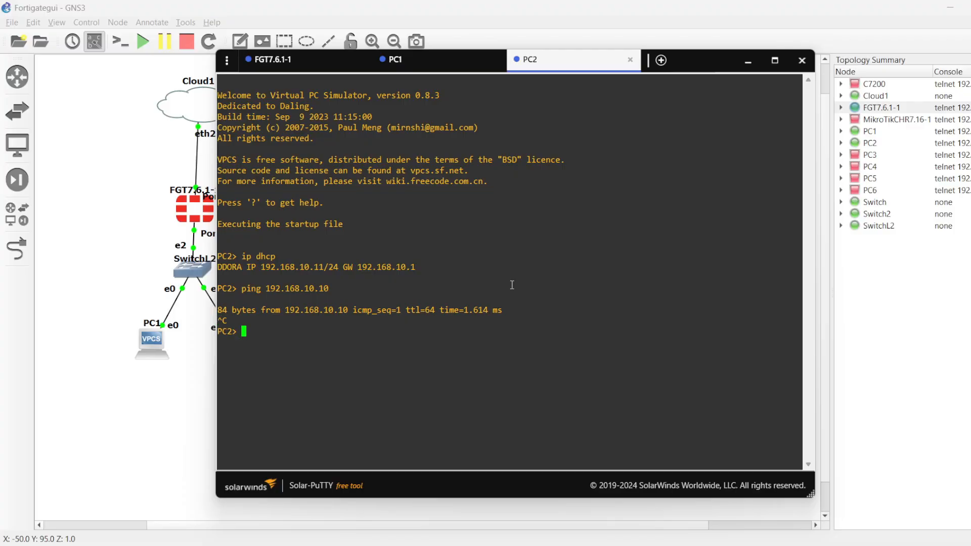
# Step: From PC2, ping the default gateway 192.168.10.1 and stop the ping
pyautogui.press('Up')
pyautogui.press('BackSpace')
pyautogui.press('Return')
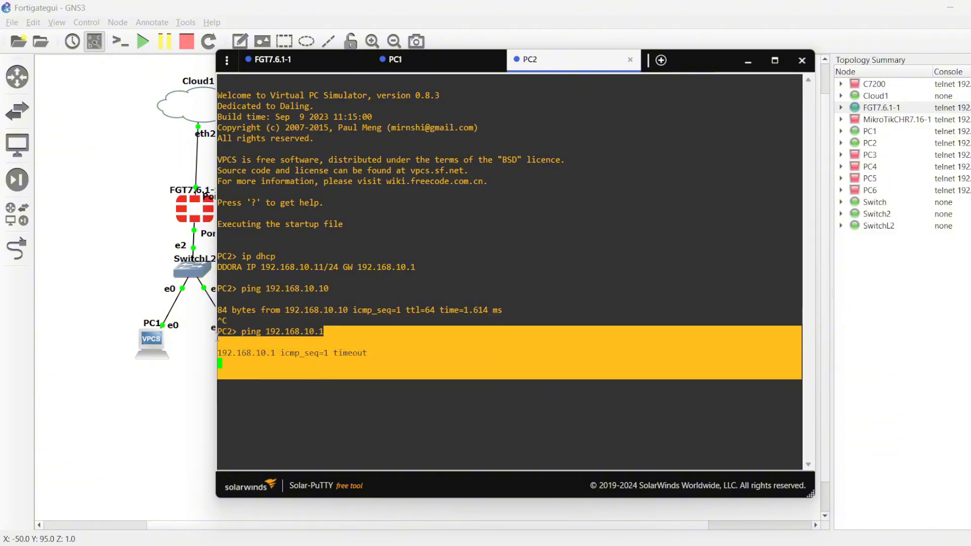
pyautogui.hotkey('ctrl', 'c')
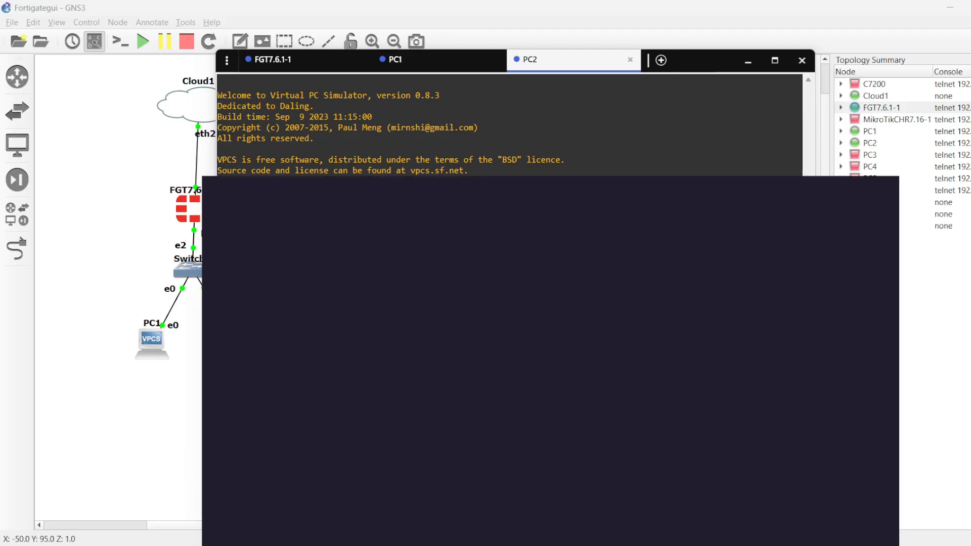
# Step: Switch to the browser and try to log in to the FortiGate web interface at 192.168.1.103 with username admin
pyautogui.write('admin')
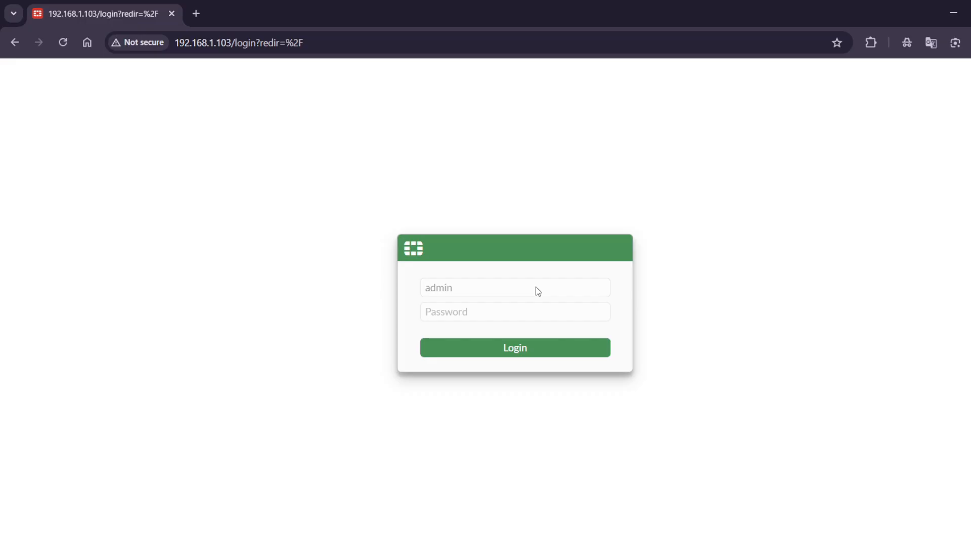
pyautogui.press('Return')
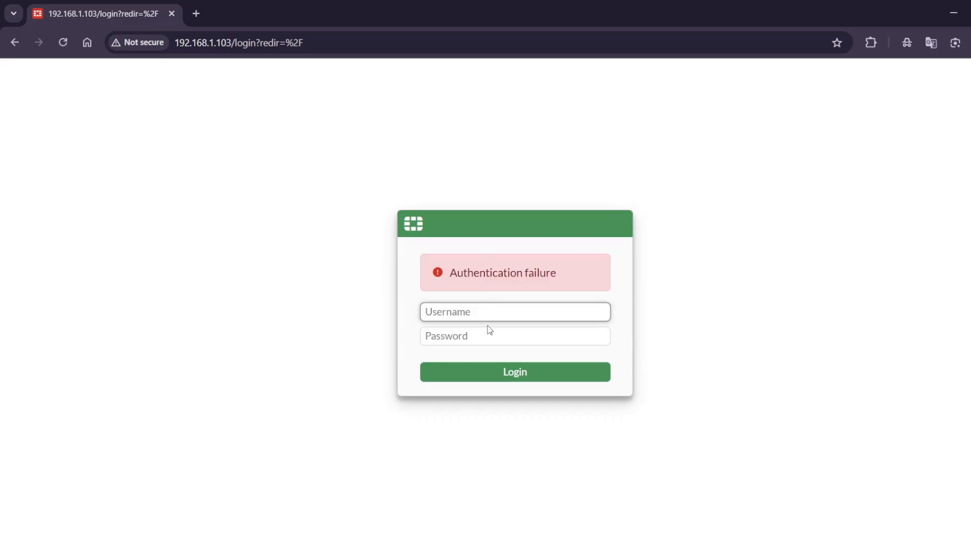
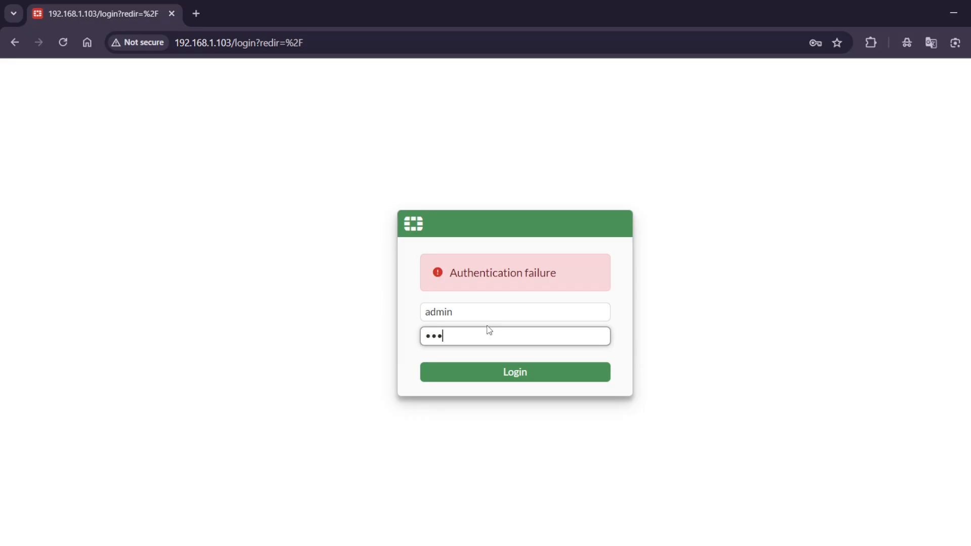
# Step: Submit the admin login and postpone the remaining FortiGate setup to reach the dashboard
pyautogui.press('Return')
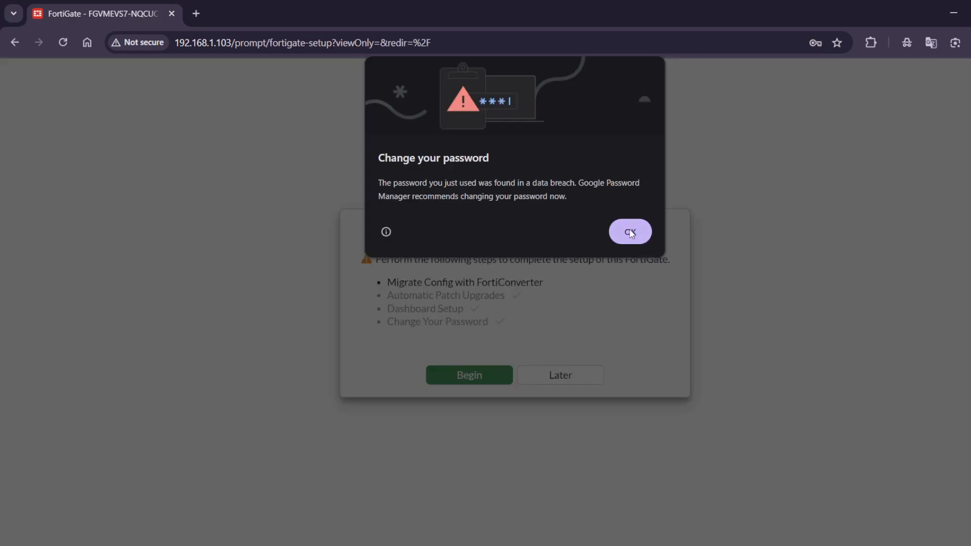
pyautogui.click(629, 232)
pyautogui.click(586, 372)
pyautogui.click(819, 247)
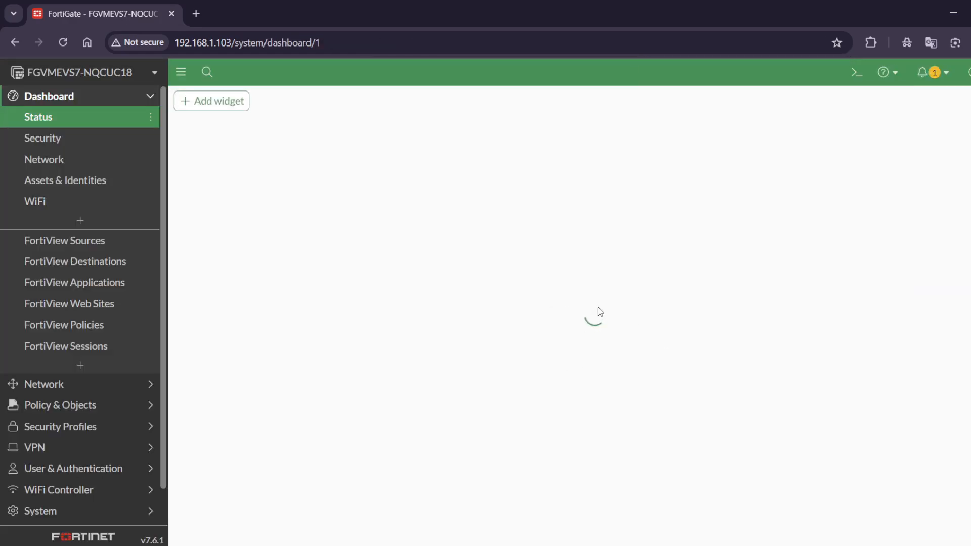
# Step: Open the FortiGate's list of network interfaces
pyautogui.scroll(-2, 115, 405)
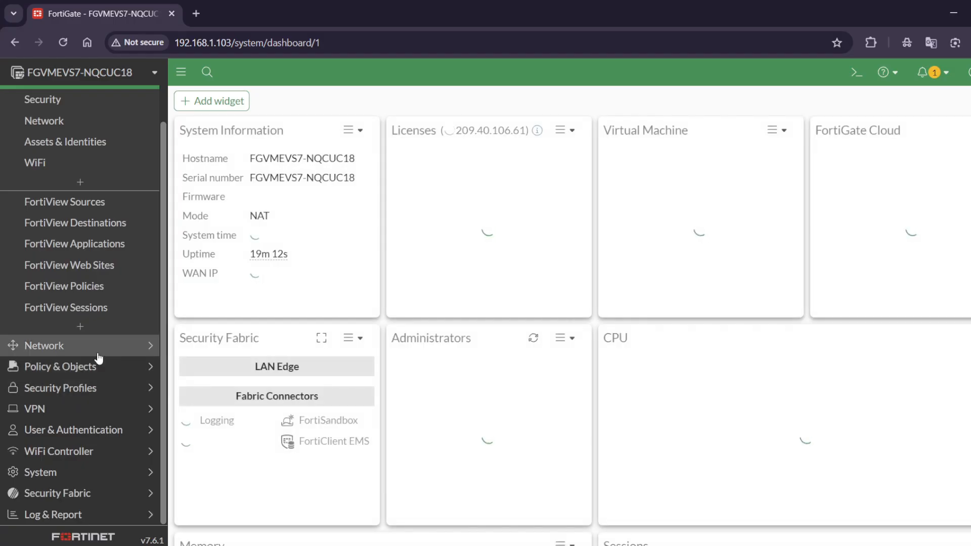
pyautogui.scroll(2, 74, 189)
pyautogui.scroll(-2, 93, 405)
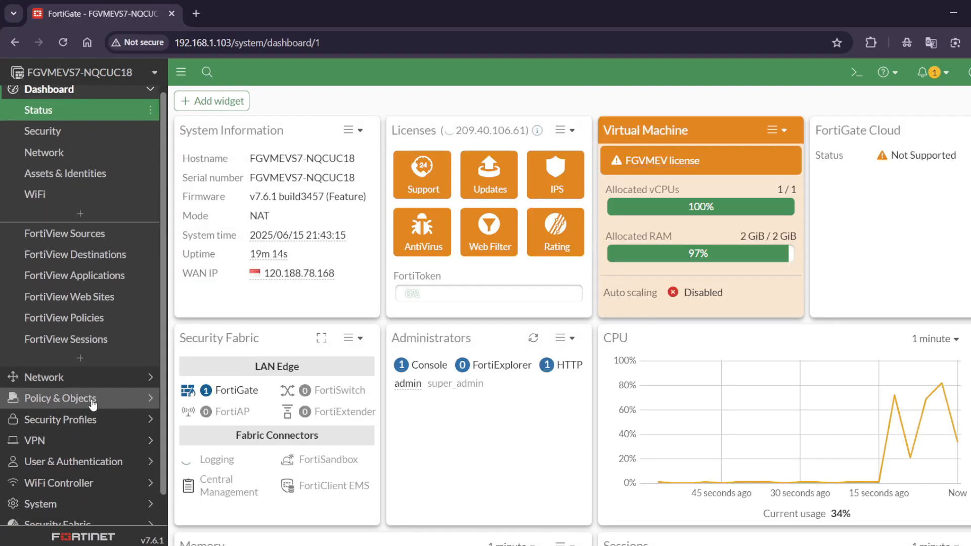
pyautogui.scroll(2, 78, 221)
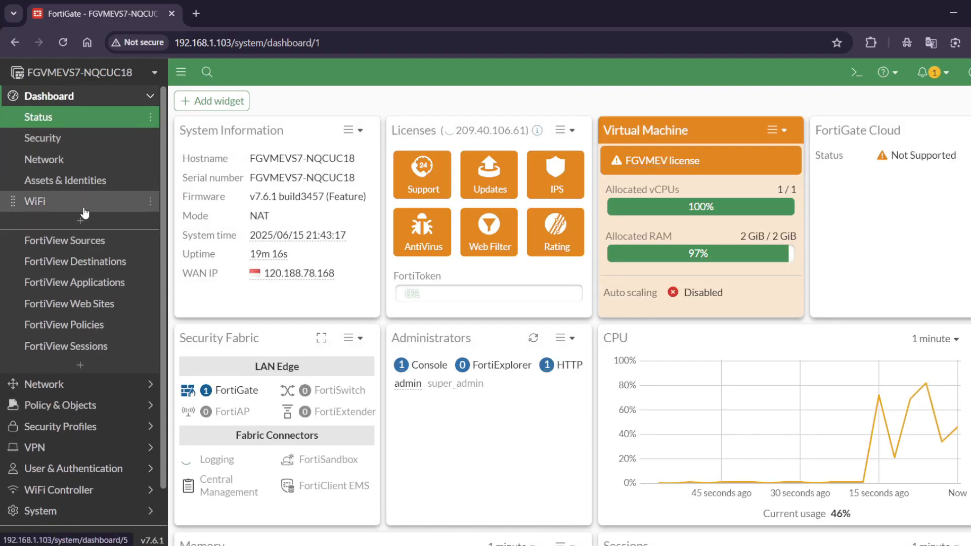
pyautogui.click(93, 105)
pyautogui.click(93, 117)
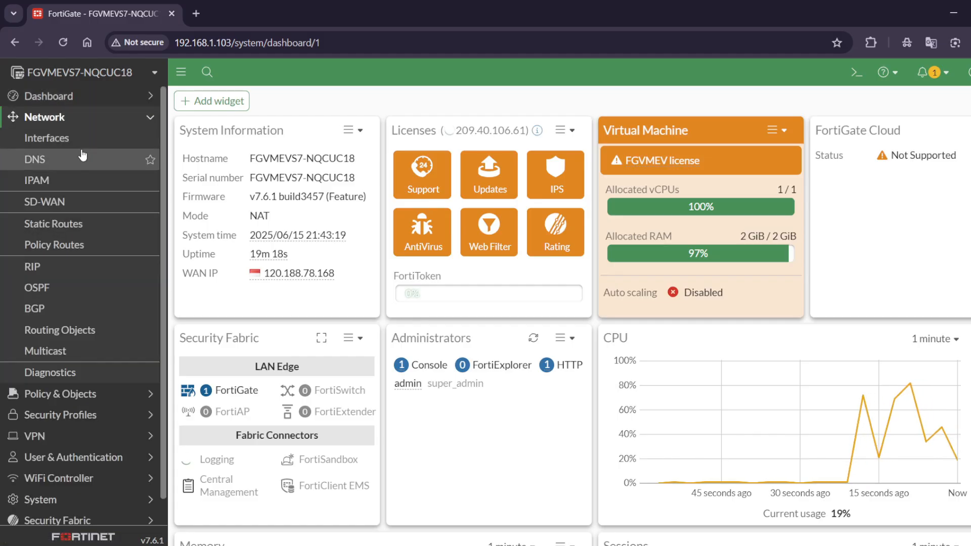
pyautogui.click(91, 138)
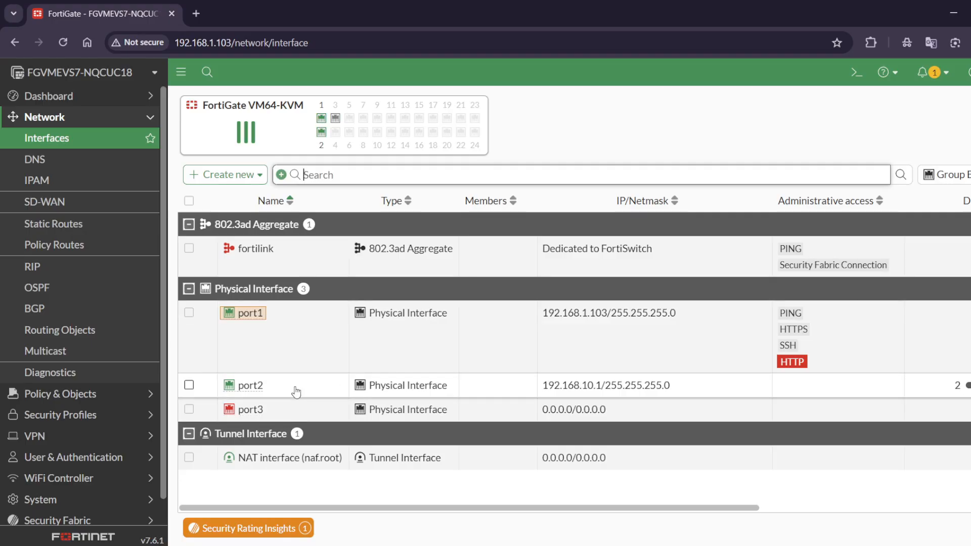
# Step: Open port2's settings, review its administrative access and DHCP server options, and close them without saving
pyautogui.click(296, 391)
pyautogui.click(301, 414)
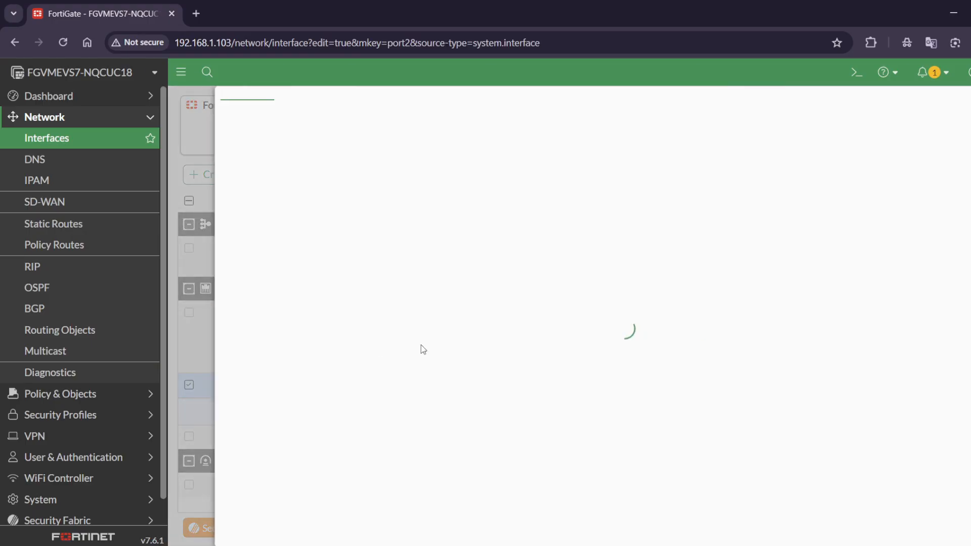
pyautogui.scroll(-3, 445, 294)
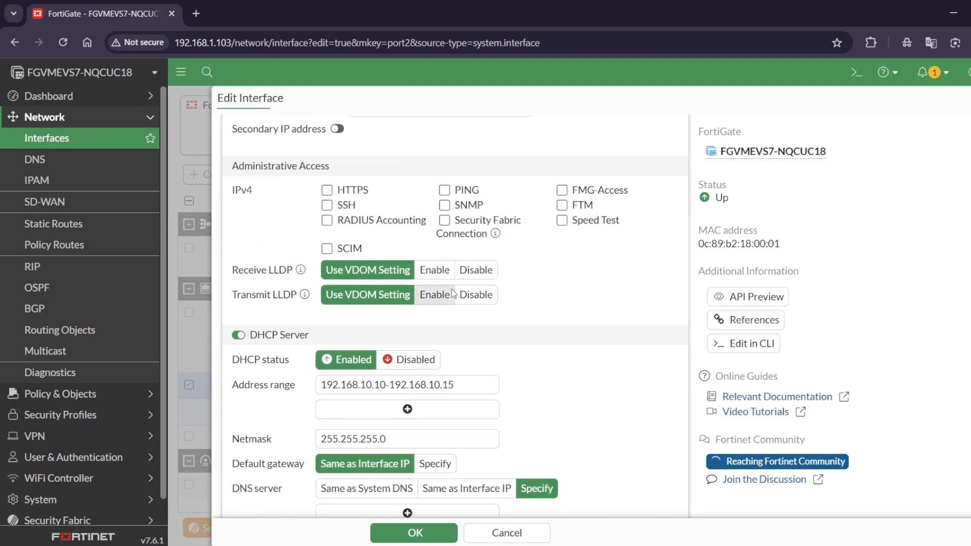
pyautogui.scroll(3, 451, 293)
pyautogui.scroll(-4, 406, 231)
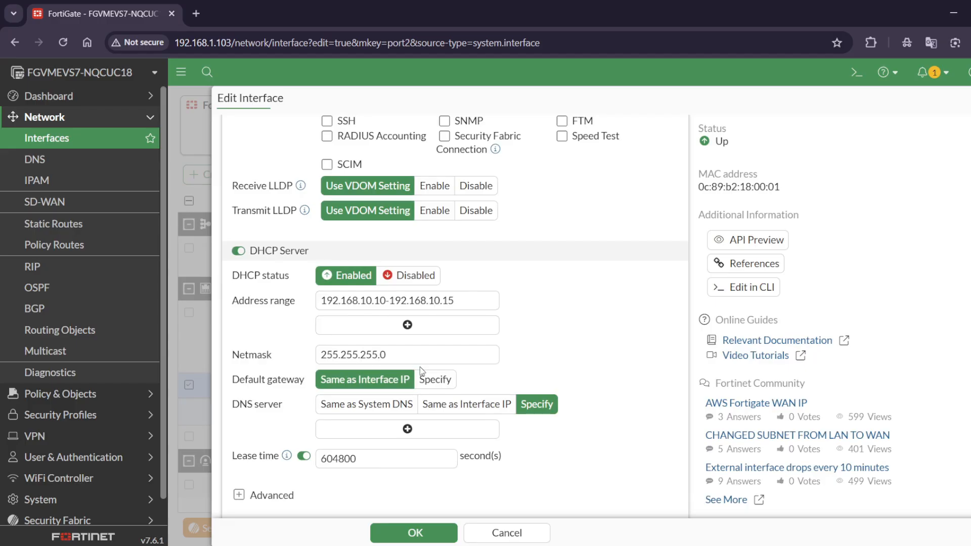
pyautogui.scroll(-4, 430, 395)
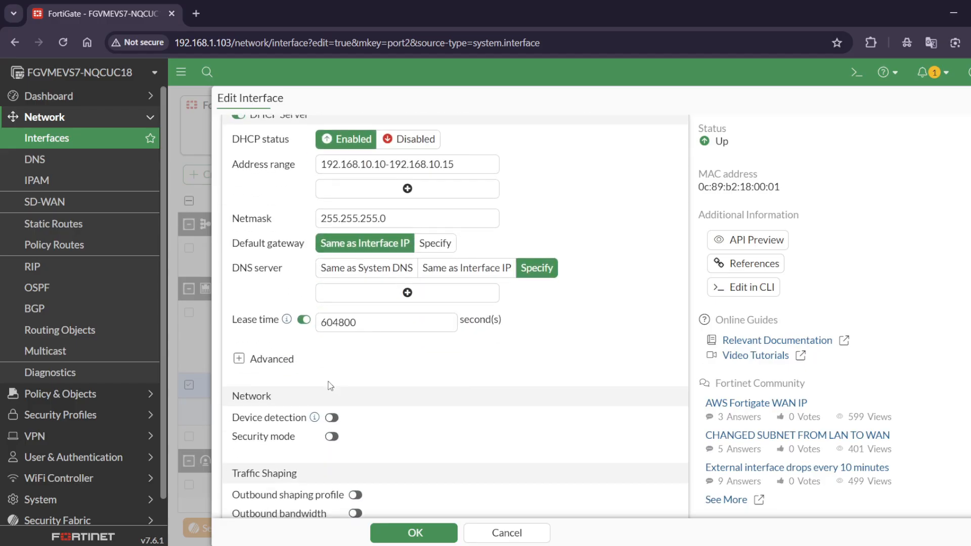
pyautogui.click(506, 533)
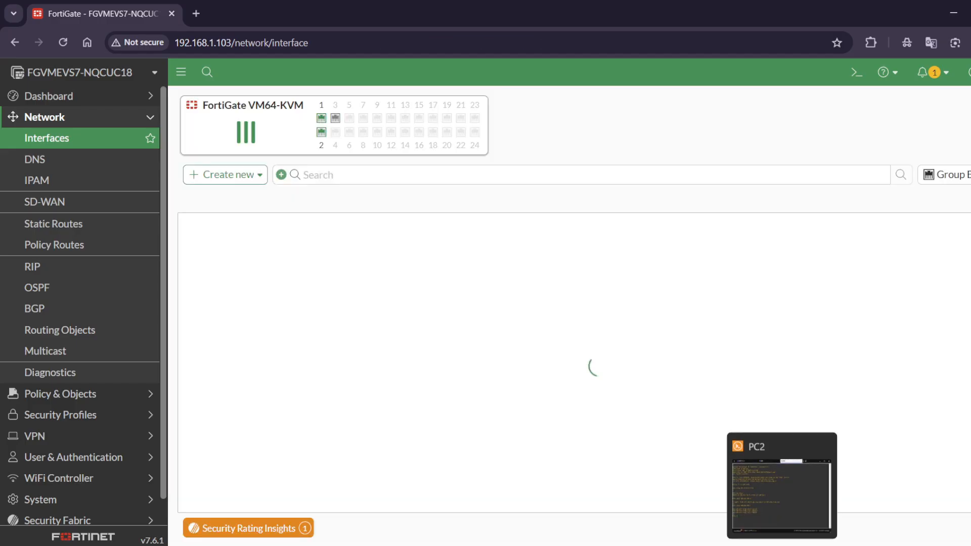
pyautogui.moveTo(753, 544)
pyautogui.click(720, 545)
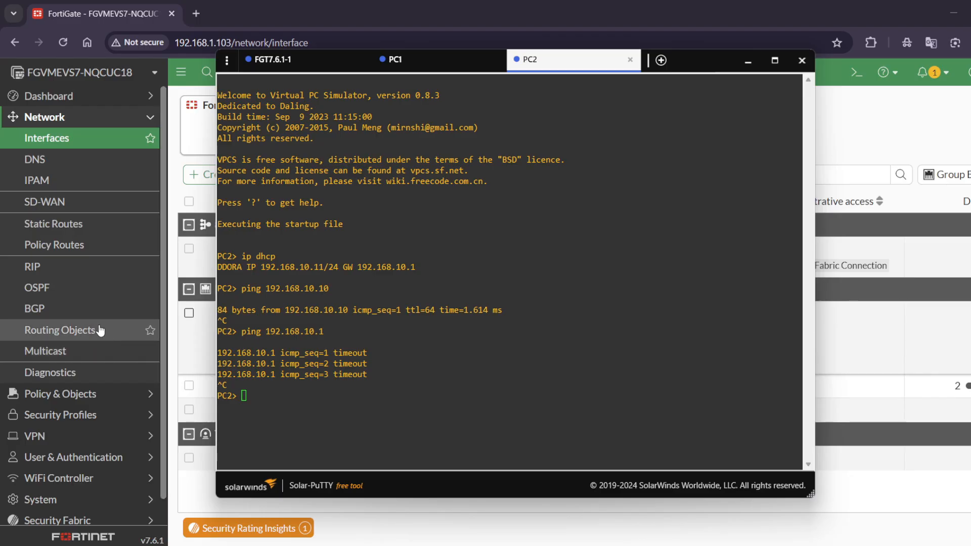
pyautogui.scroll(-1, 98, 330)
pyautogui.click(103, 365)
pyautogui.click(102, 366)
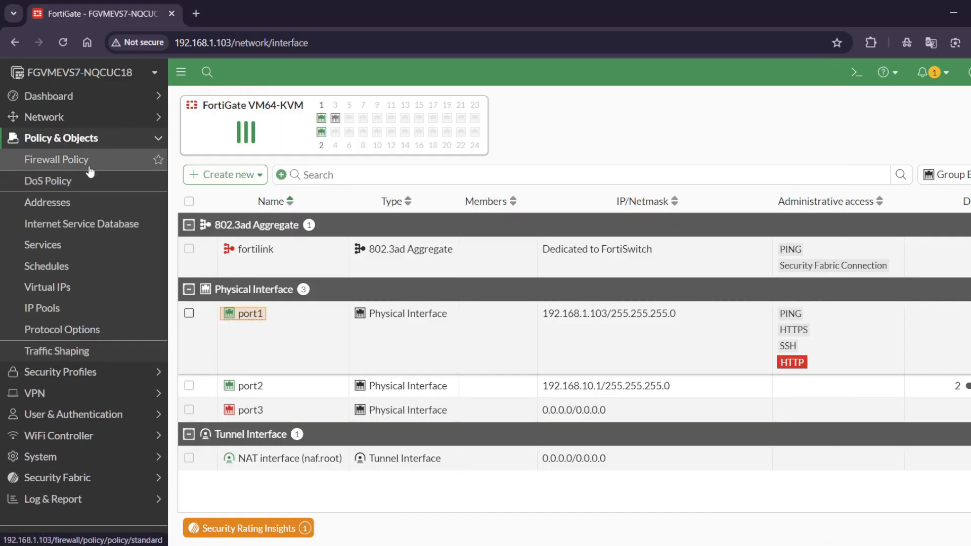
pyautogui.click(160, 160)
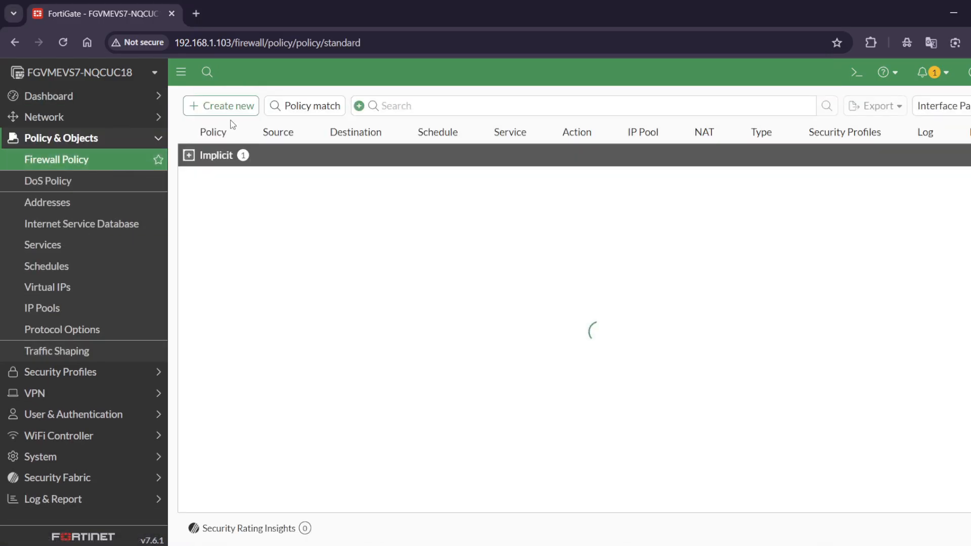
pyautogui.click(226, 105)
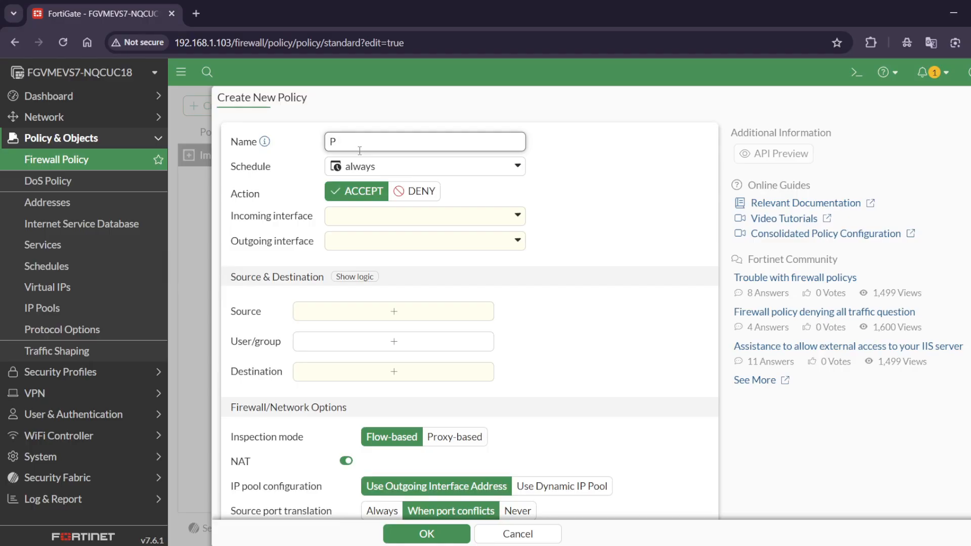
pyautogui.press('BackSpace')
pyautogui.write('allow dhcp server')
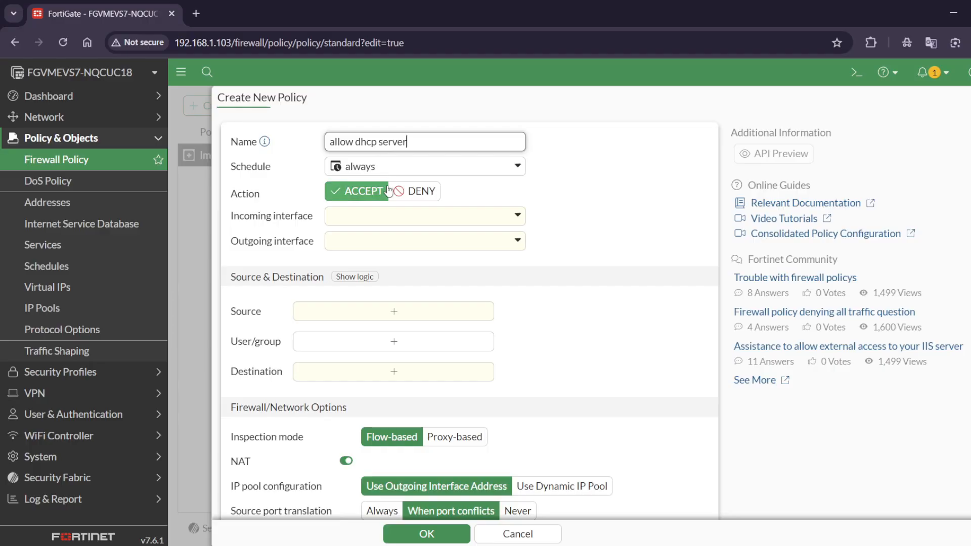
pyautogui.click(511, 534)
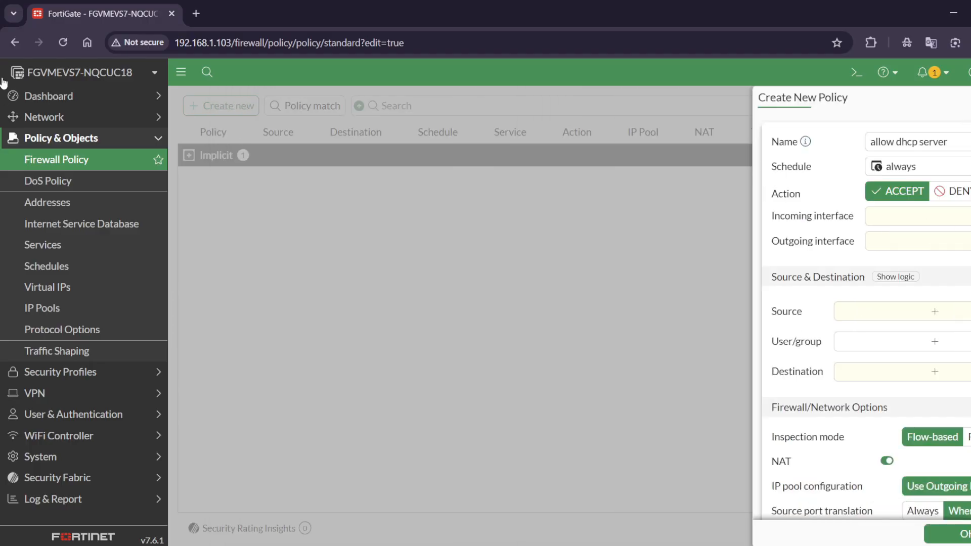
# Step: Allow PING as IPv4 administrative access on the port2 interface and save the change
pyautogui.click(66, 128)
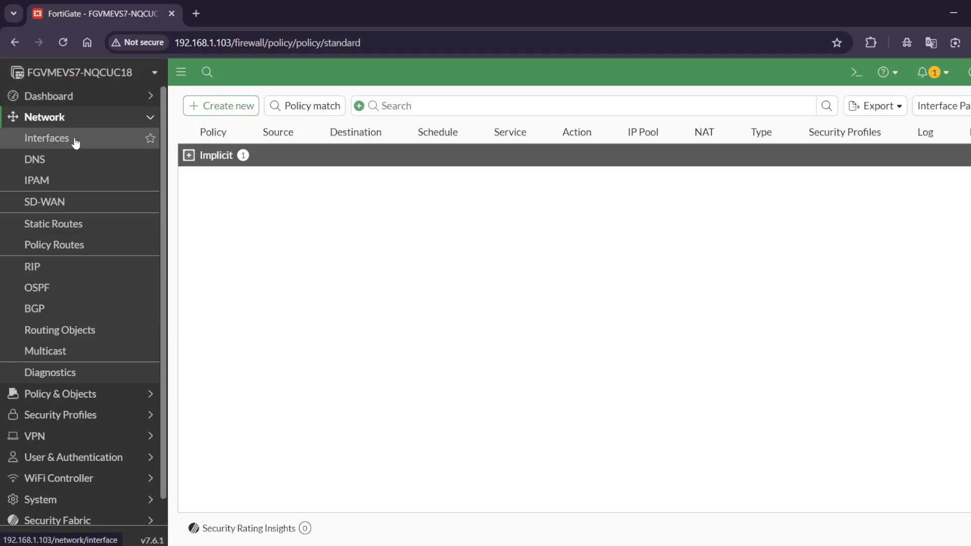
pyautogui.click(75, 141)
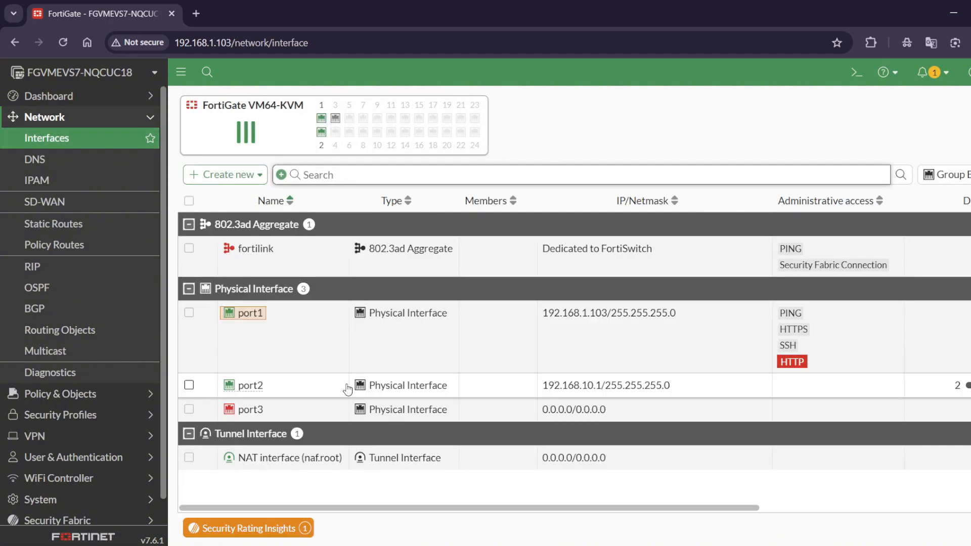
pyautogui.click(347, 386)
pyautogui.click(349, 416)
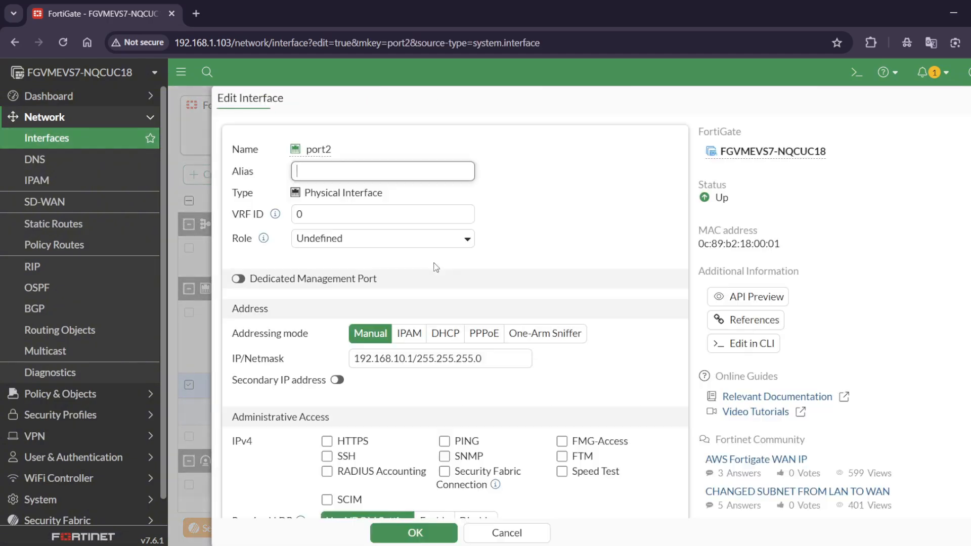
pyautogui.scroll(-3, 440, 269)
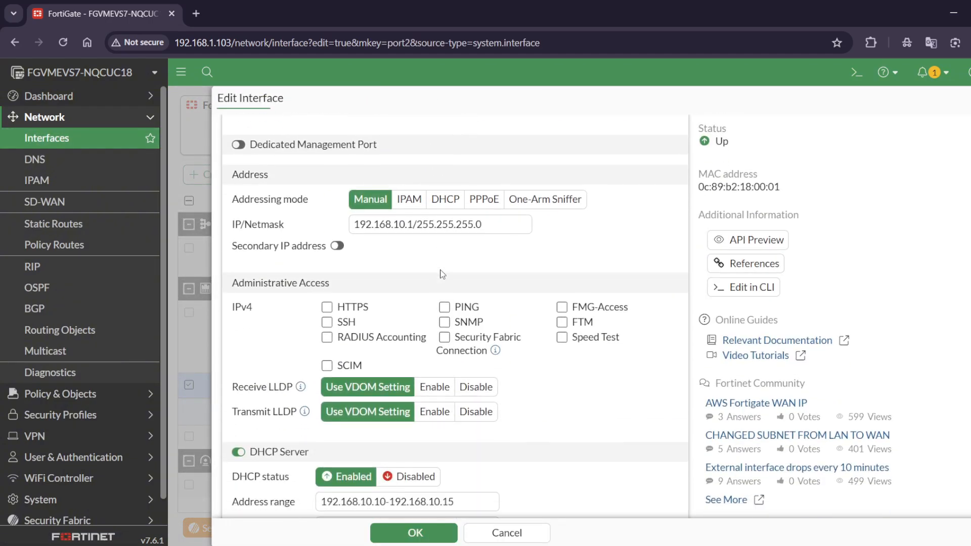
pyautogui.click(444, 306)
pyautogui.scroll(-3, 459, 322)
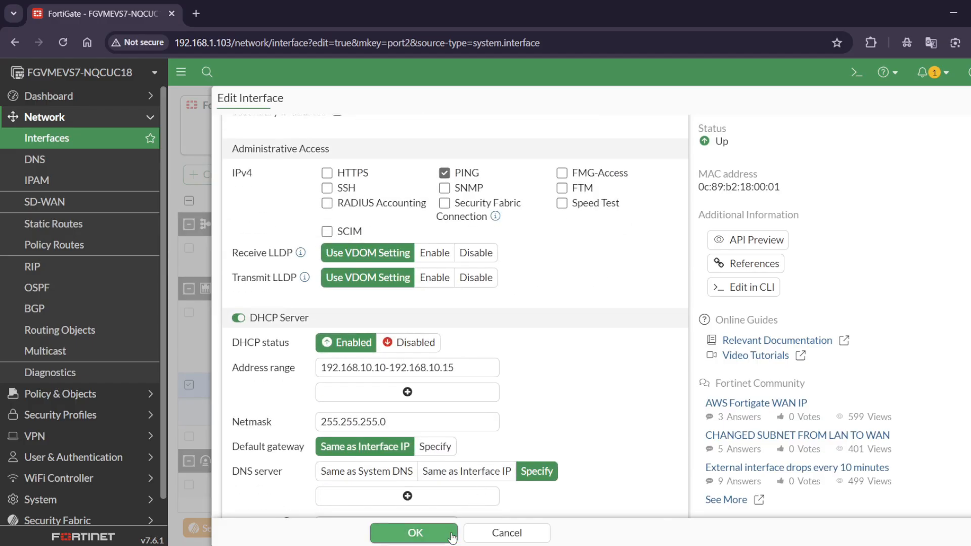
pyautogui.click(416, 533)
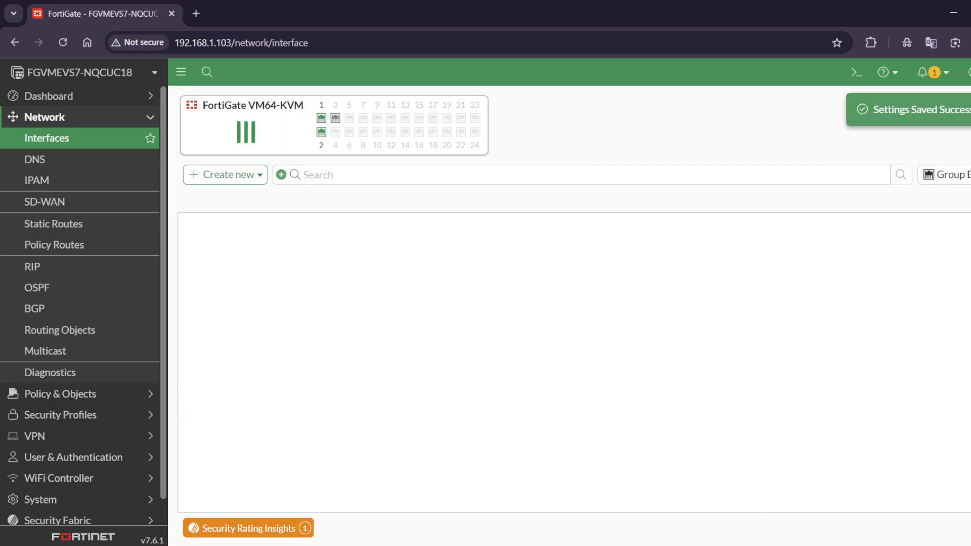
# Step: Switch to PC2's console, ping the gateway 192.168.10.1 again and stop the ping after a few replies
pyautogui.hotkey('alt', 'Tab')
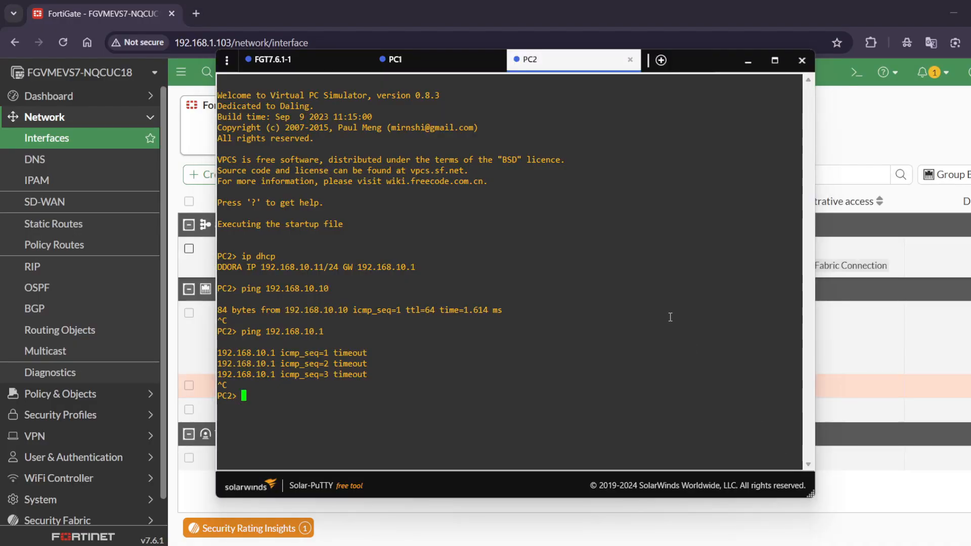
pyautogui.press('Up')
pyautogui.press('Return')
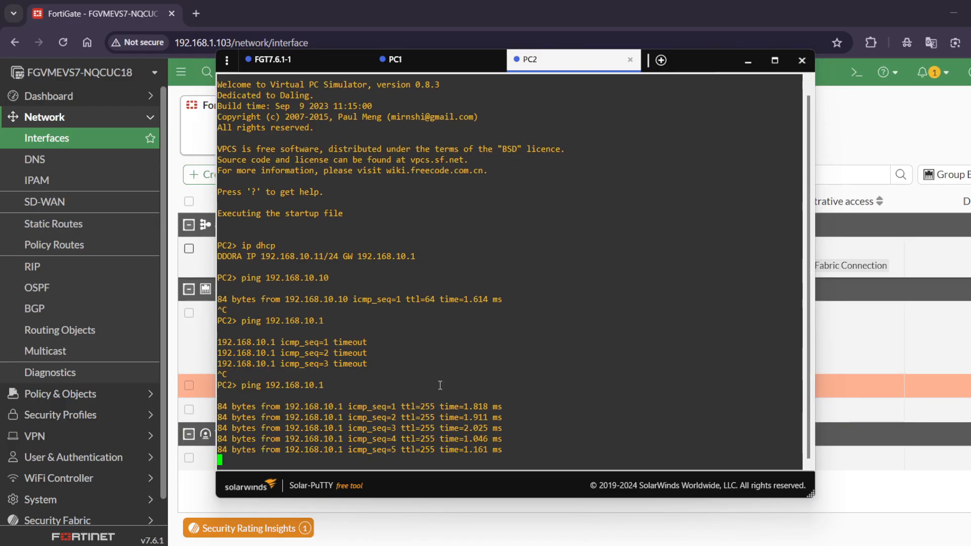
pyautogui.hotkey('ctrl', 'c')
# Step: In the FGT7.6.1-1 console, leave the DHCP server configuration with end and enter interface configuration with conf sys int
pyautogui.click(294, 61)
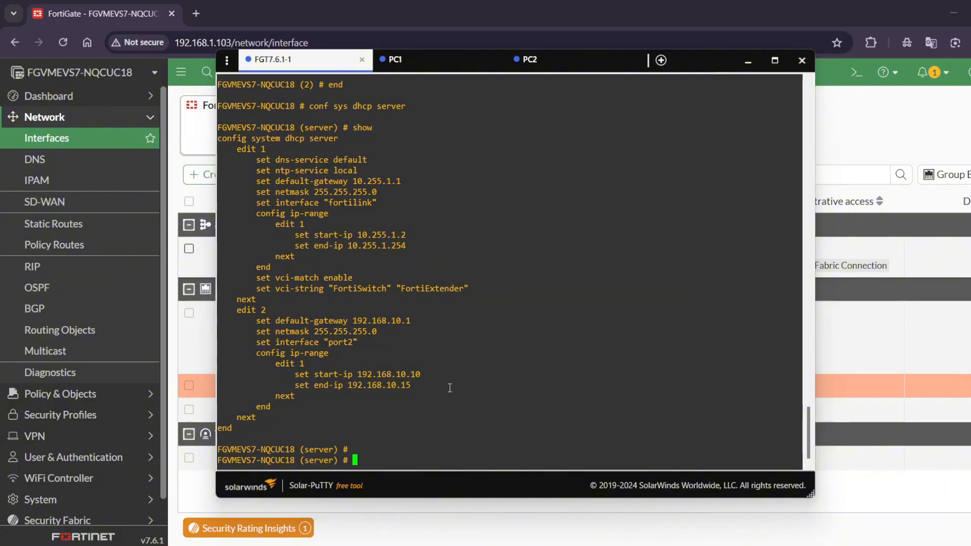
pyautogui.write('end')
pyautogui.press('Return')
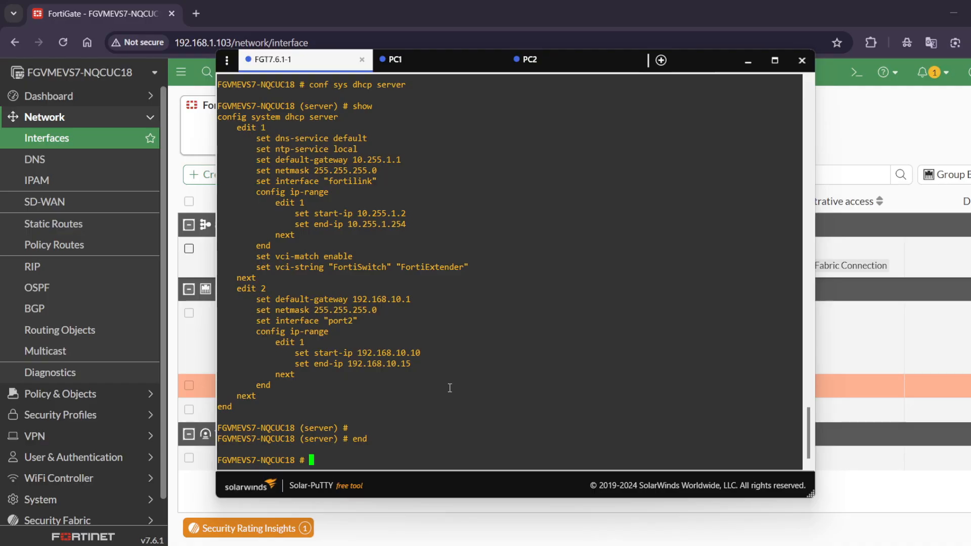
pyautogui.write('conf sys int')
pyautogui.press('Return')
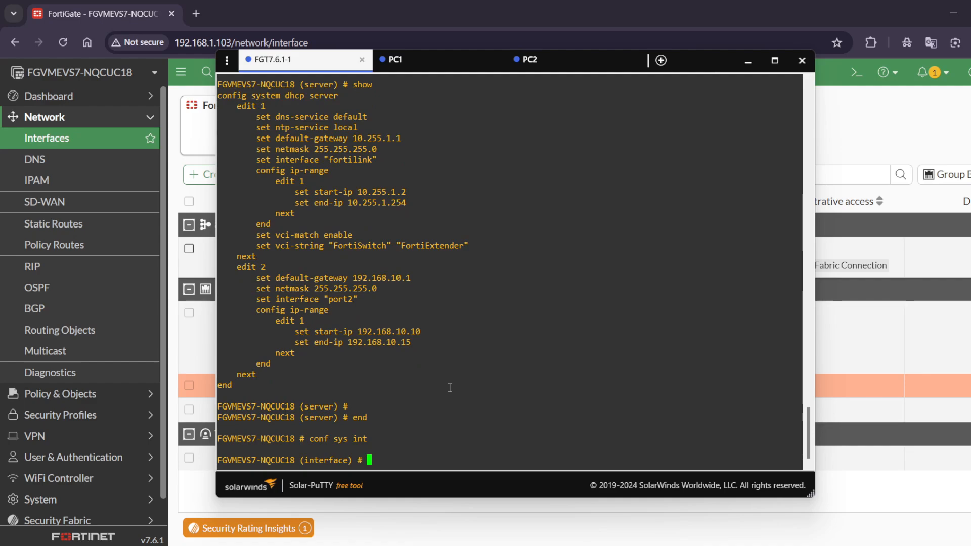
# Step: Enter port2 with edit port2, show its configuration and examine the allowaccess line
pyautogui.write('edit ')
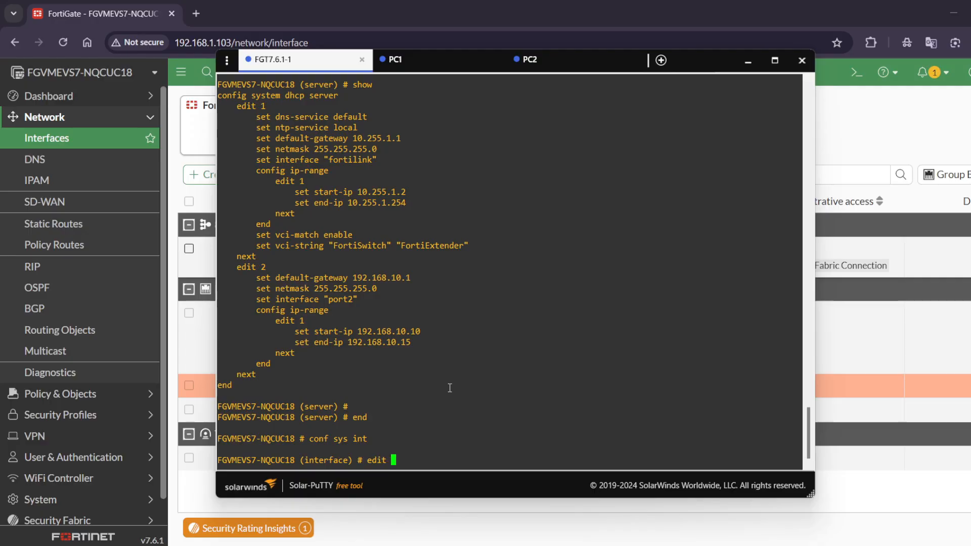
pyautogui.write('port2')
pyautogui.press('Return')
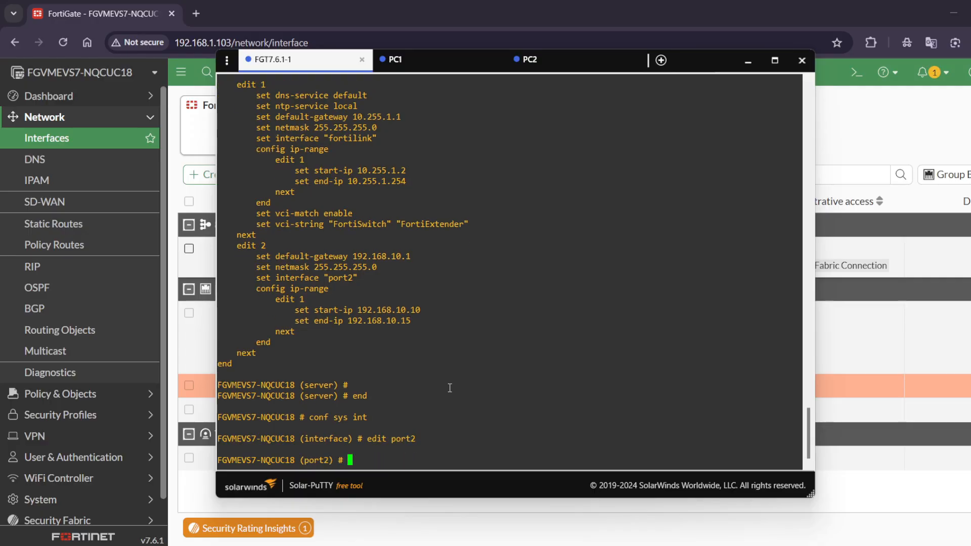
pyautogui.write('shiow')
pyautogui.press('Return')
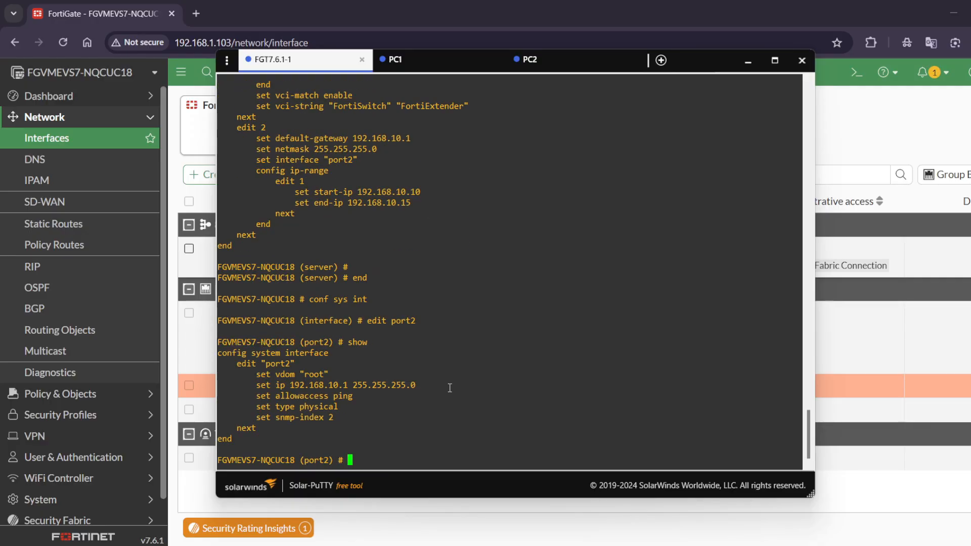
pyautogui.moveTo(360, 400); pyautogui.dragTo(256, 397)
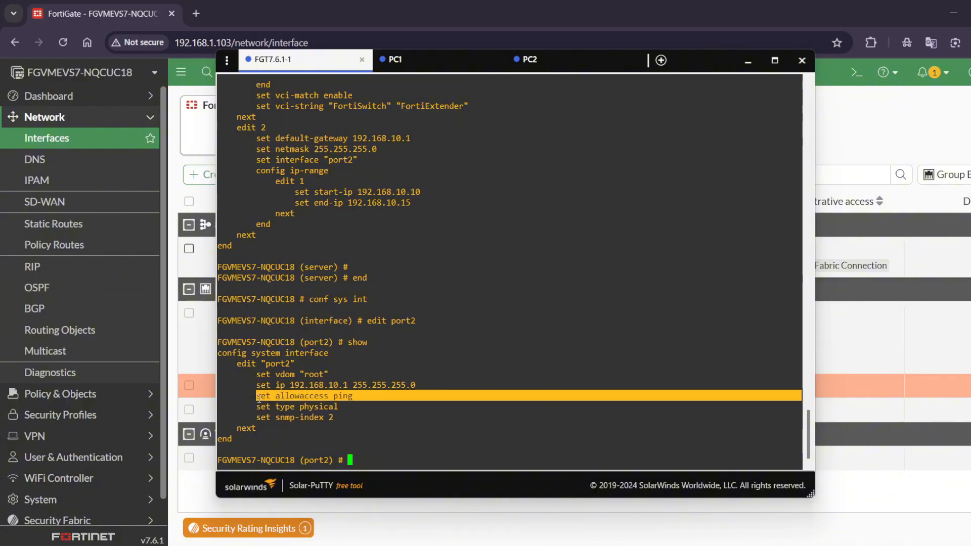
pyautogui.click(382, 447)
# Step: Remove all administrative access from port2 in the FortiGate console with unset allowaccess
pyautogui.write('set ')
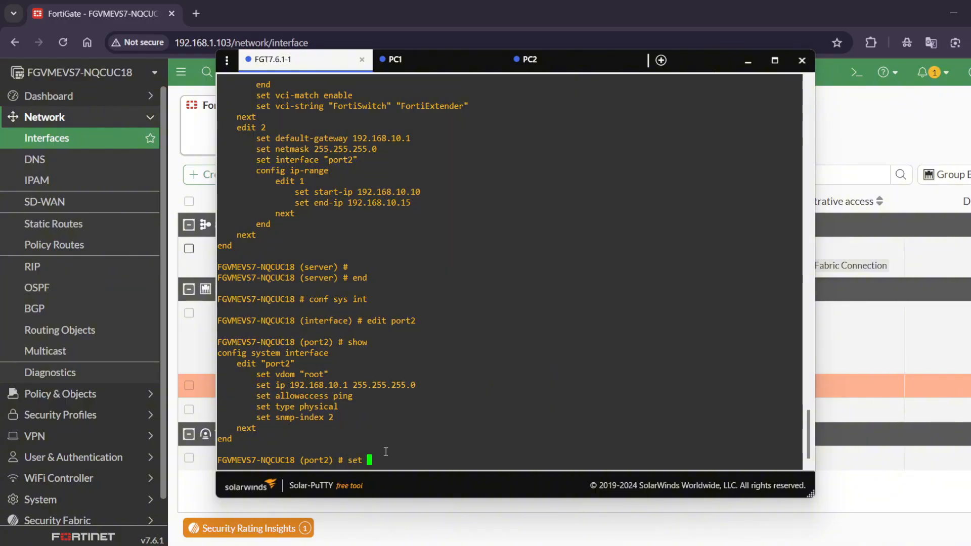
pyautogui.write('allowaccess')
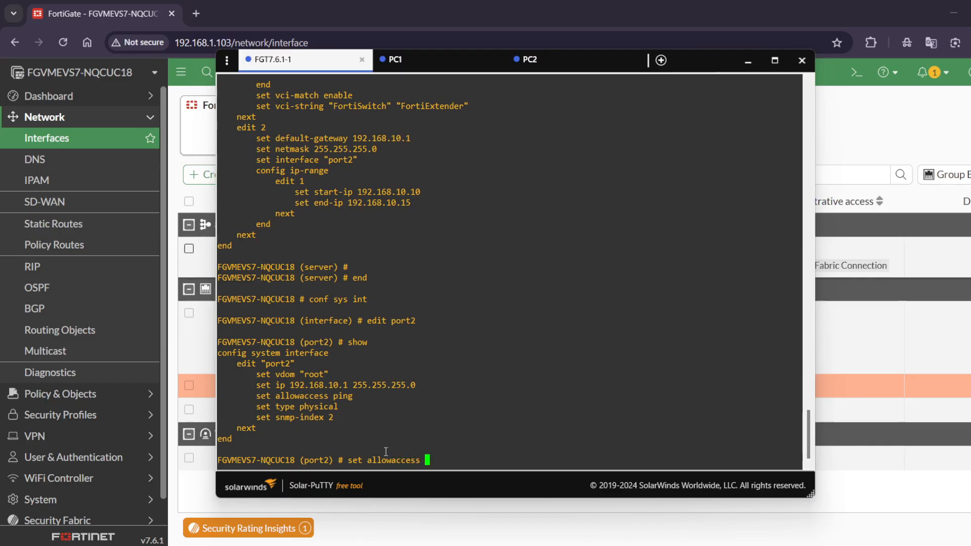
pyautogui.press('Return')
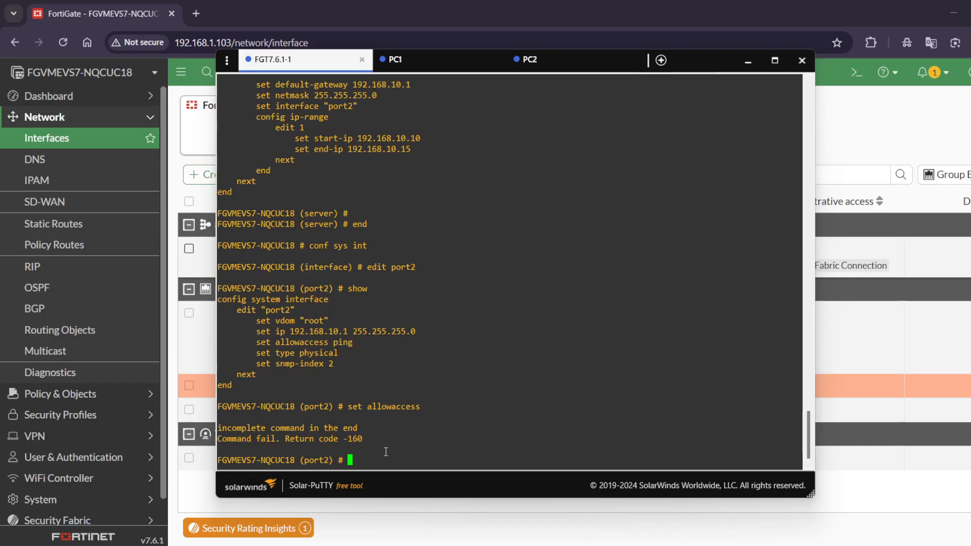
pyautogui.press('Up')
pyautogui.press('Left')
pyautogui.press('Left')
pyautogui.press('Left')
pyautogui.press('Left')
pyautogui.press('Left')
pyautogui.press('Left')
pyautogui.press('Left')
pyautogui.press('Left')
pyautogui.press('Left')
pyautogui.press('Left')
pyautogui.press('Left')
pyautogui.press('Left')
pyautogui.press('Left')
pyautogui.press('Left')
pyautogui.write('un')
pyautogui.press('Return')
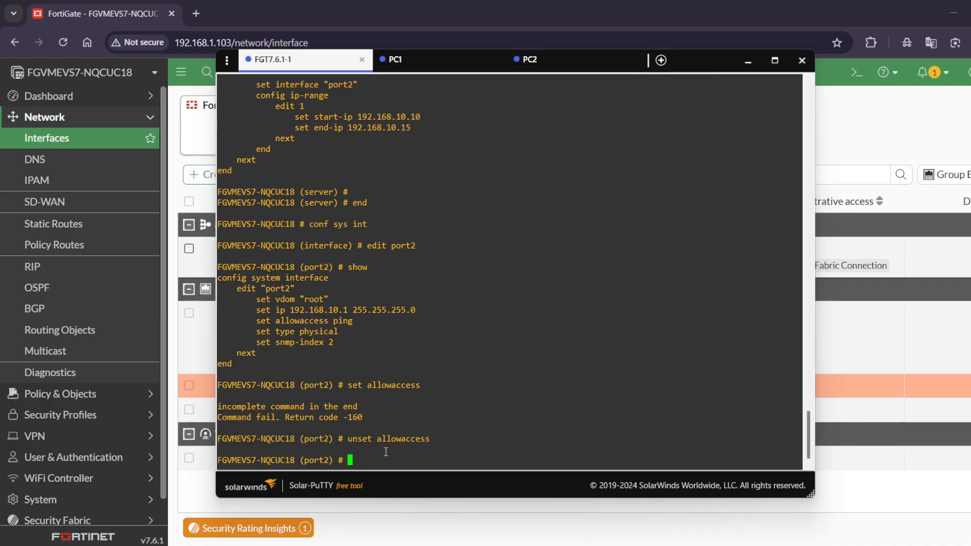
# Step: Show port2's configuration to check the allowaccess removal, and save the interface change with end
pyautogui.write('show')
pyautogui.press('Return')
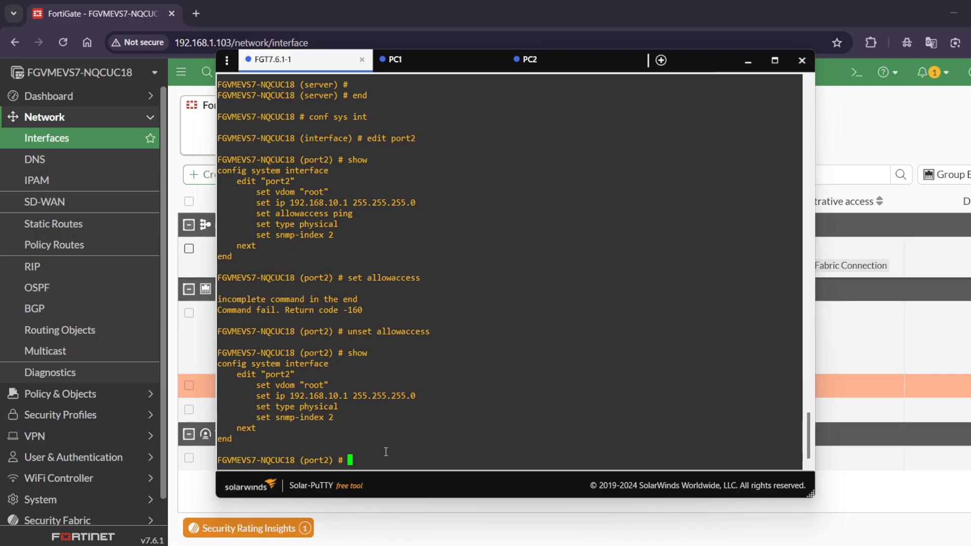
pyautogui.write('end')
pyautogui.press('Return')
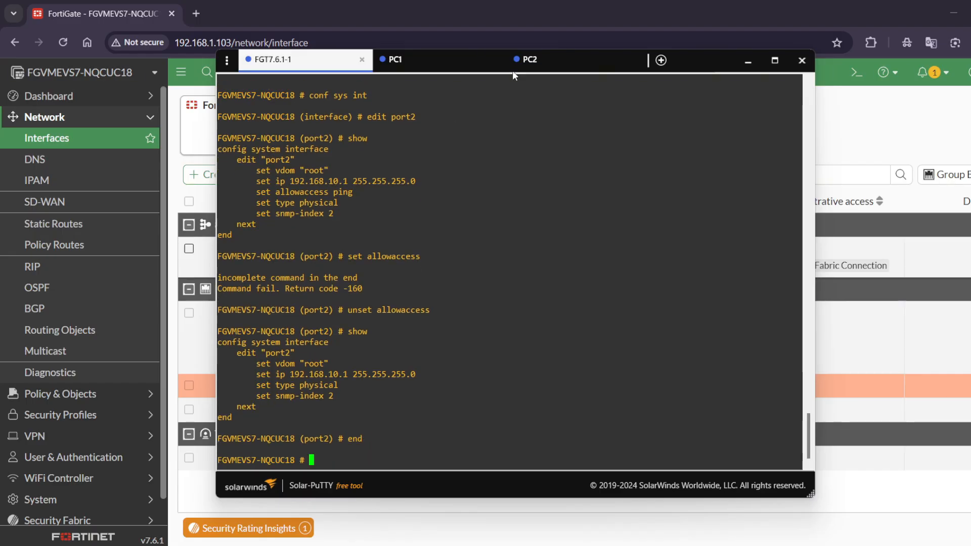
# Step: Switch to PC2's console, repeat the ping to 192.168.10.1 and stop it after a couple of attempts
pyautogui.click(529, 60)
pyautogui.press('Up')
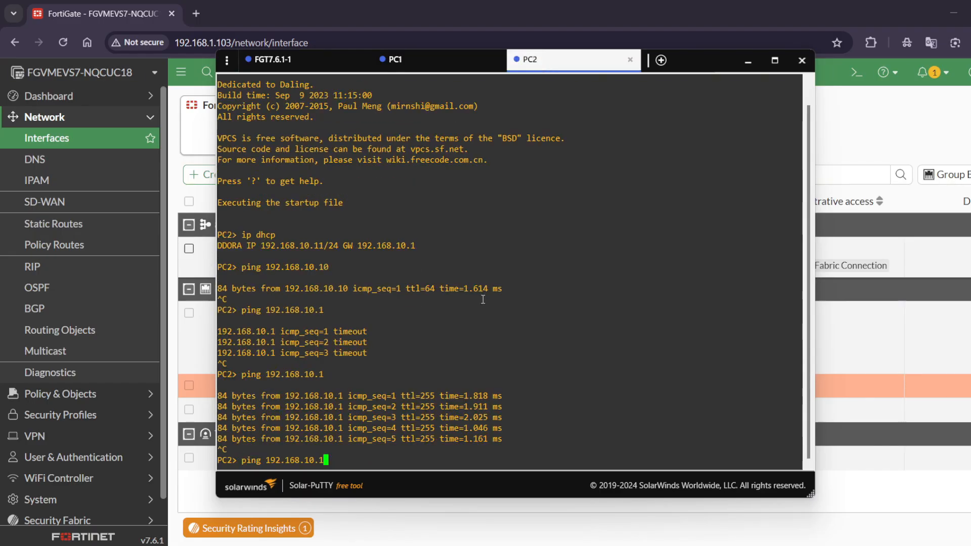
pyautogui.press('Return')
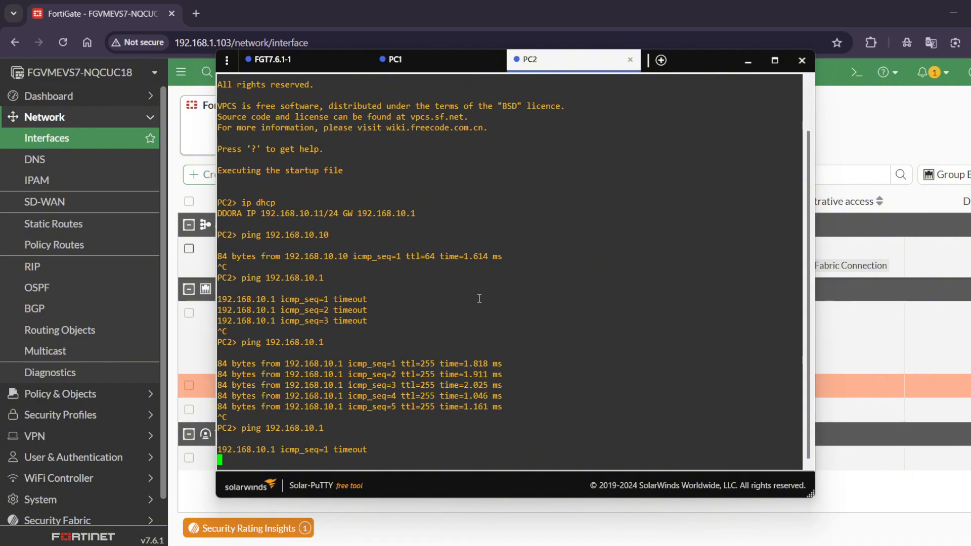
pyautogui.hotkey('ctrl', 'c')
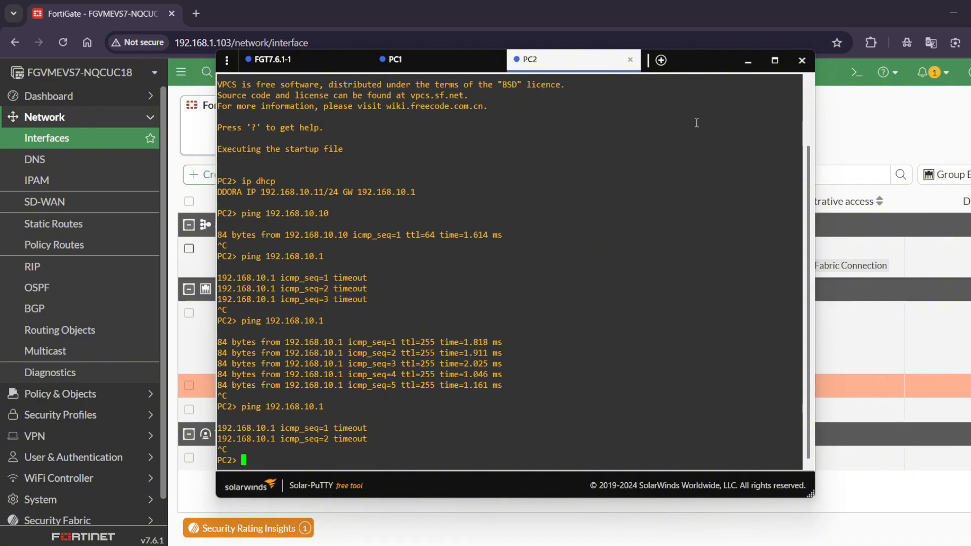
# Step: Return to the FortiGate web interface, open port2 for editing and review its administrative access and DHCP server settings
pyautogui.click(743, 67)
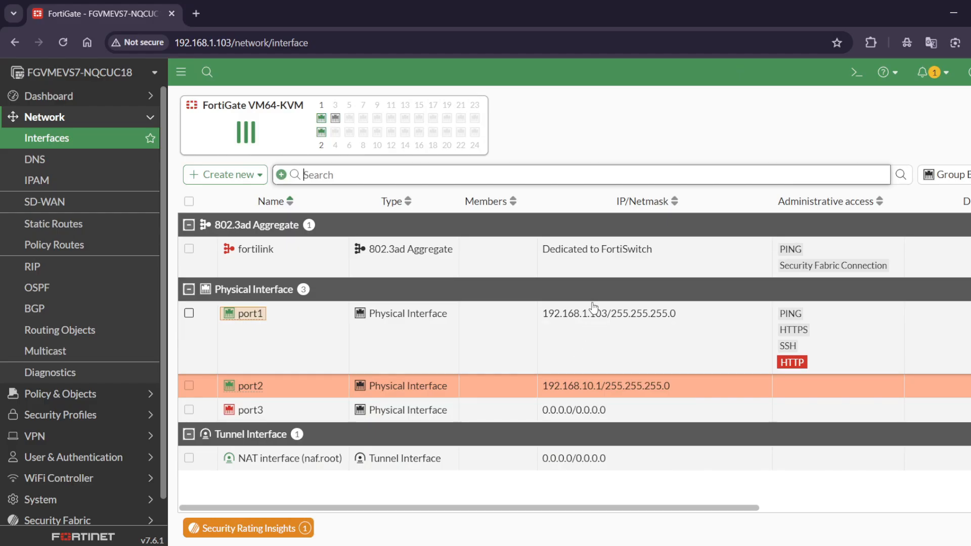
pyautogui.click(338, 391)
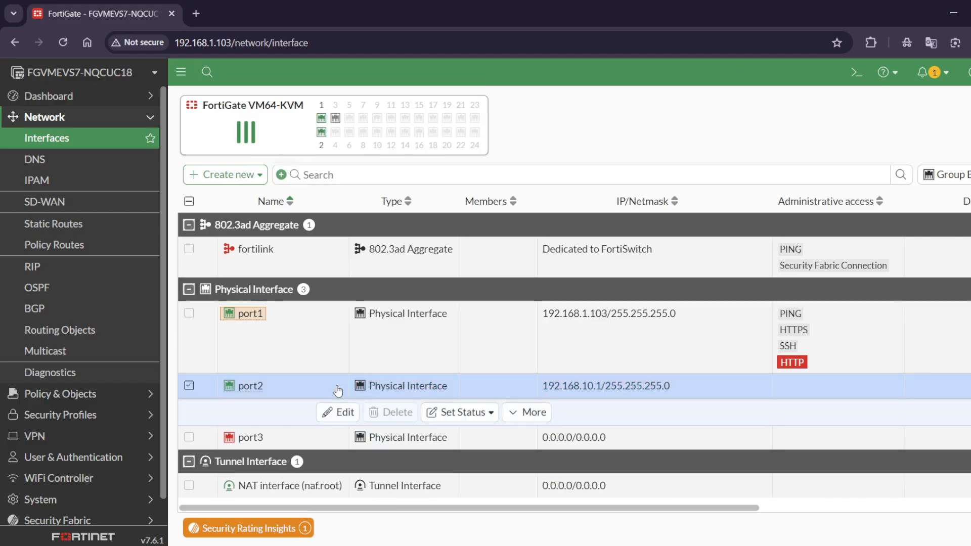
pyautogui.click(336, 410)
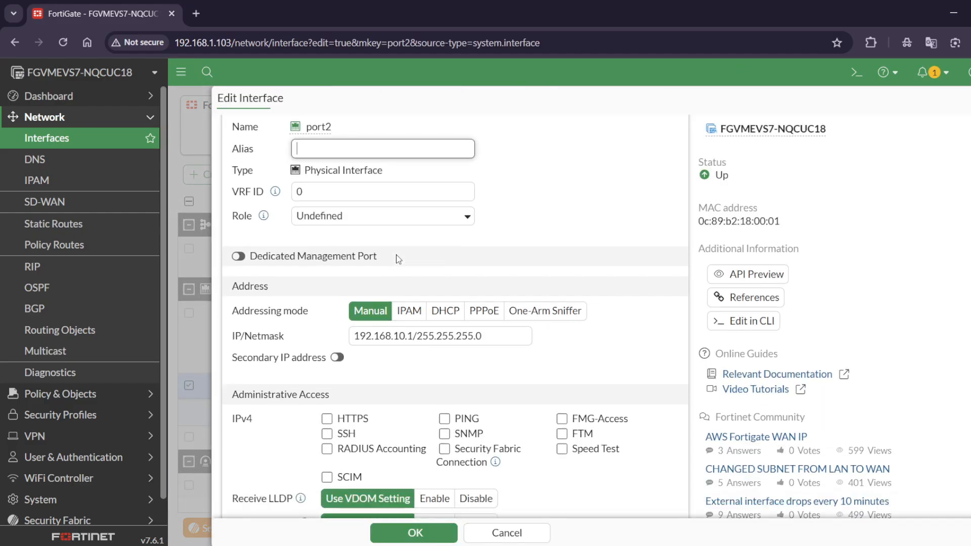
pyautogui.scroll(-2, 397, 263)
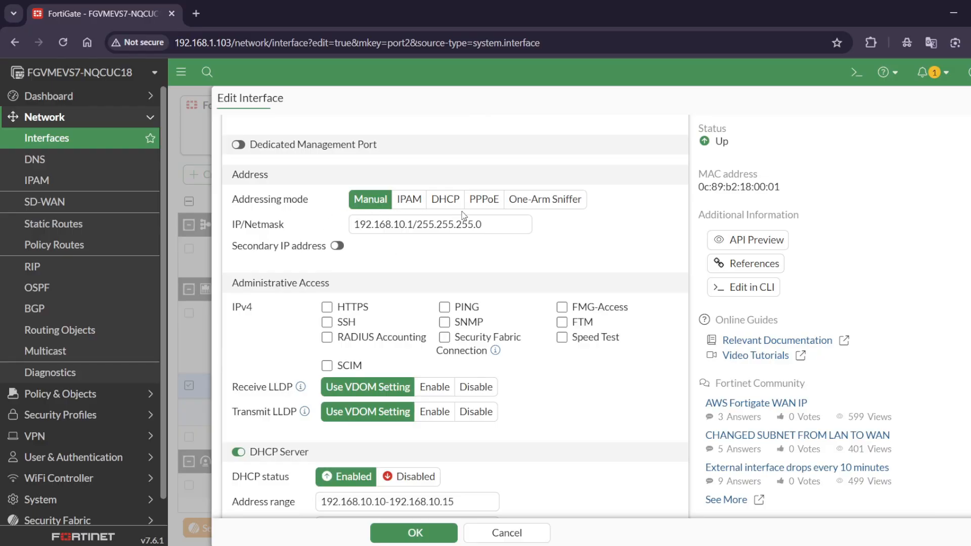
pyautogui.scroll(-4, 446, 248)
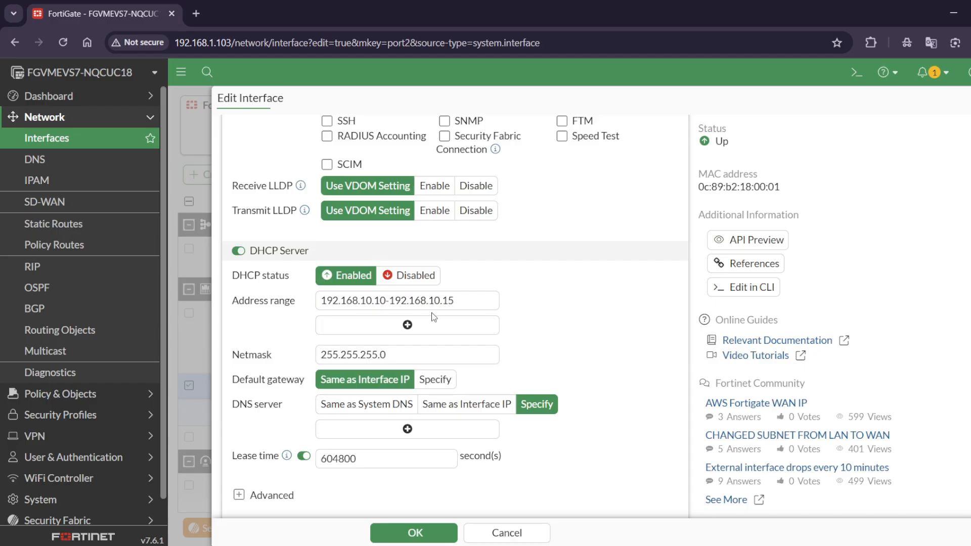
pyautogui.scroll(-3, 433, 317)
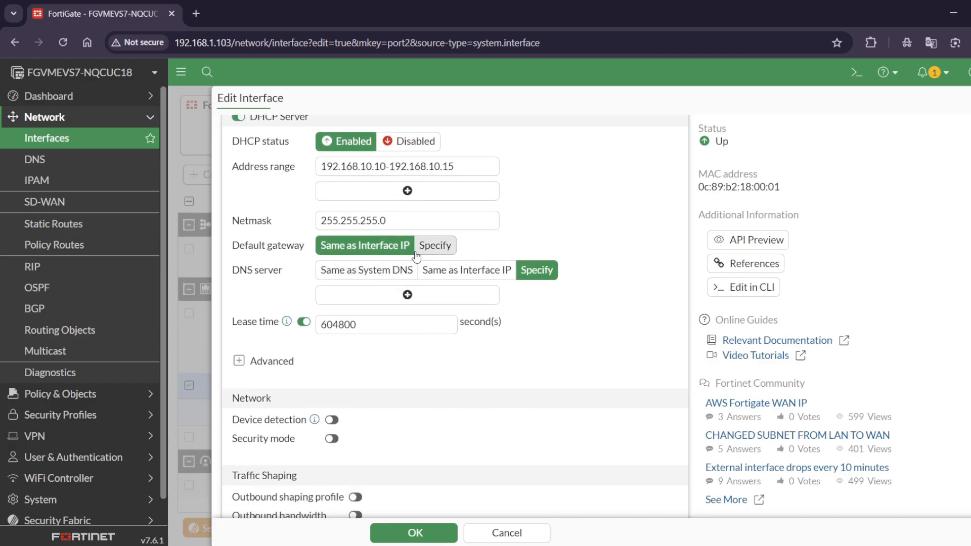
pyautogui.scroll(-3, 416, 255)
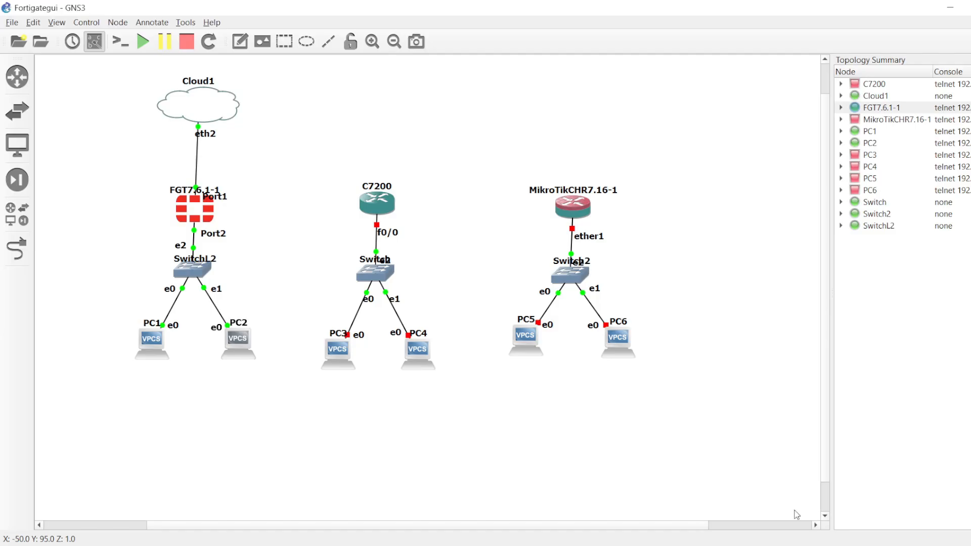